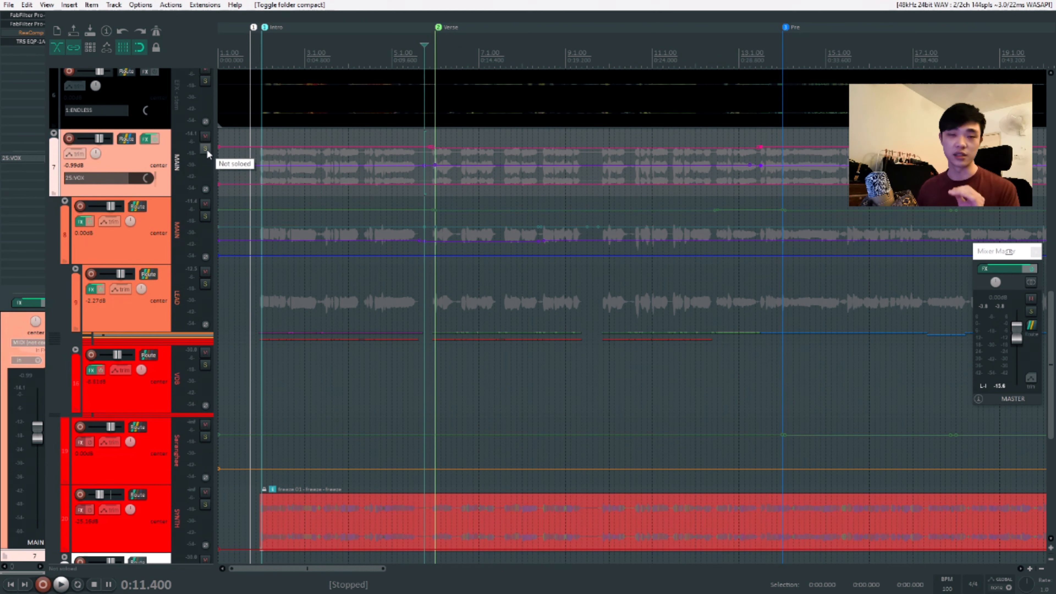
- Solo the MAIN vocal folder track and play back the mixed vocal on its own
{"action": "left_click", "coordinate": [206, 148]}
{"action": "key", "text": "space"}
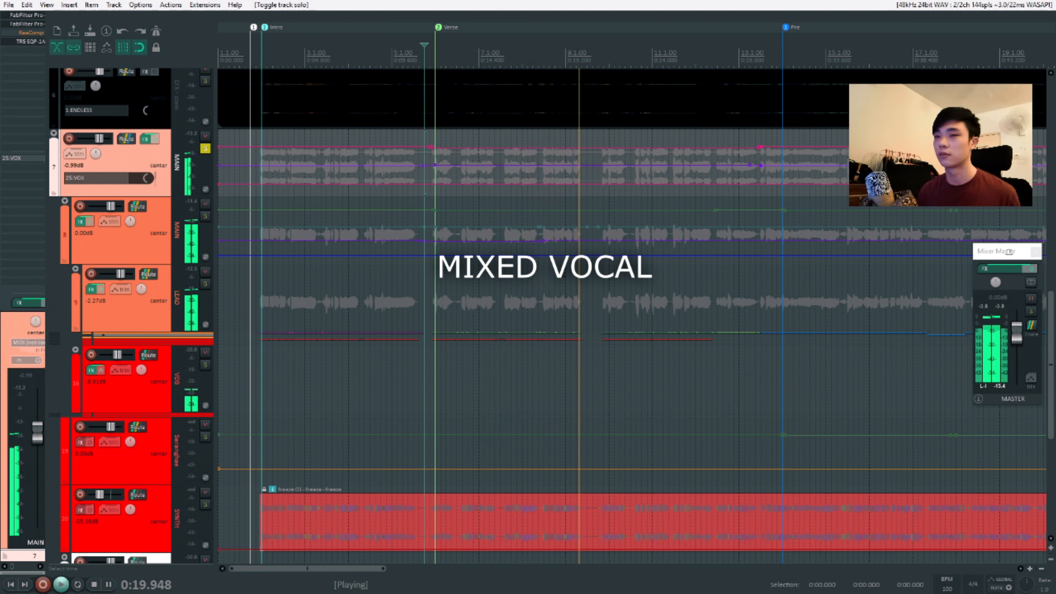
{"action": "key", "text": "space"}
- Clear all track solos and play the same passage with every track audible
{"action": "key", "text": "ctrl+alt+s"}
{"action": "key", "text": "space"}
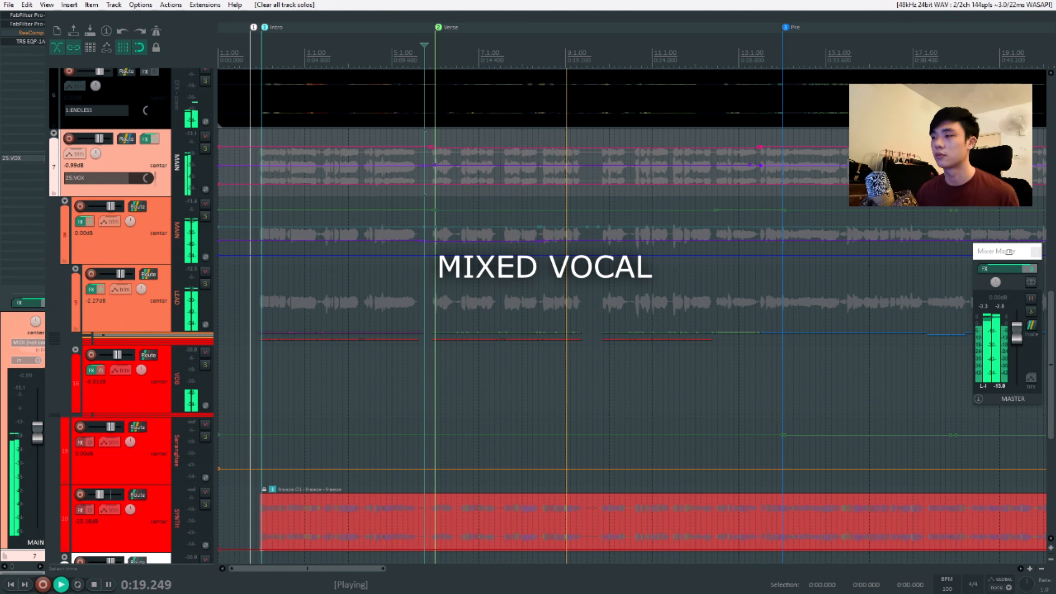
{"action": "key", "text": "space"}
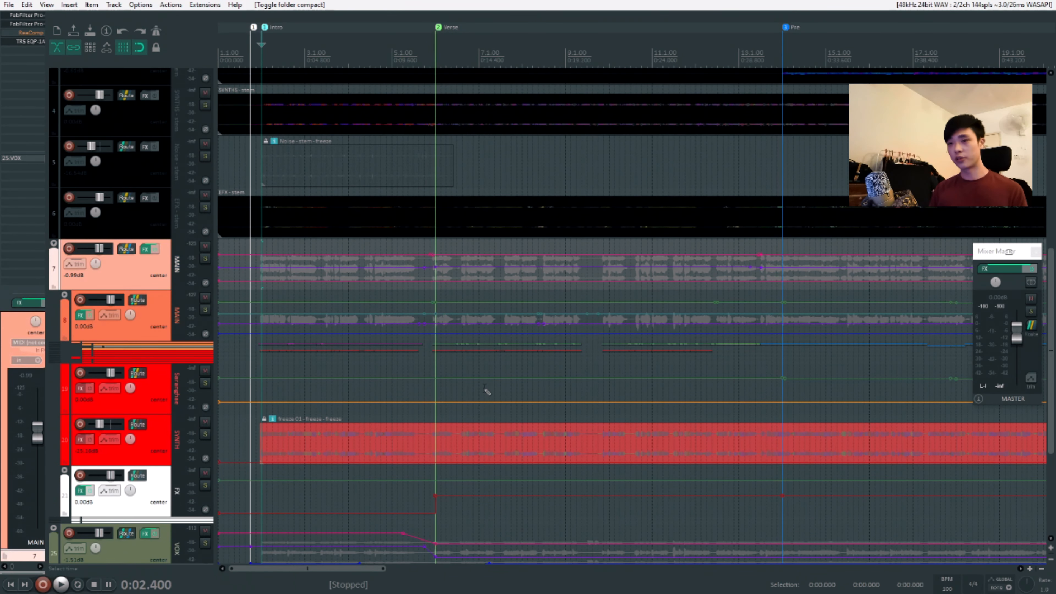
- Select the main vocal stack from the MAIN folder track through the FX track
{"action": "scroll", "coordinate": [465, 381], "scroll_direction": "down", "scroll_amount": 3}
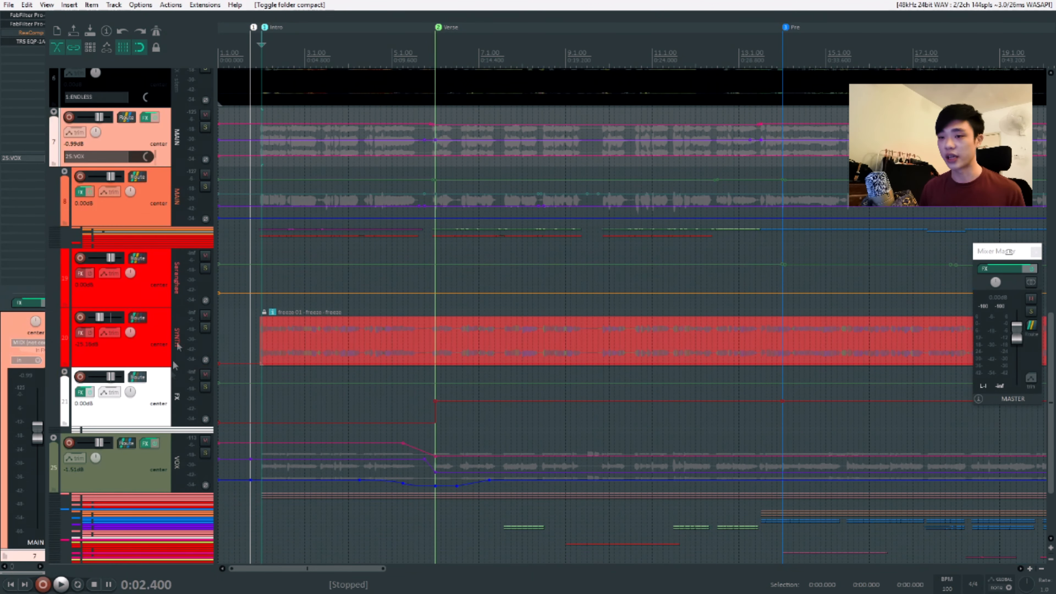
{"action": "left_click", "coordinate": [294, 413]}
{"action": "scroll", "coordinate": [294, 414], "scroll_direction": "up", "scroll_amount": 1}
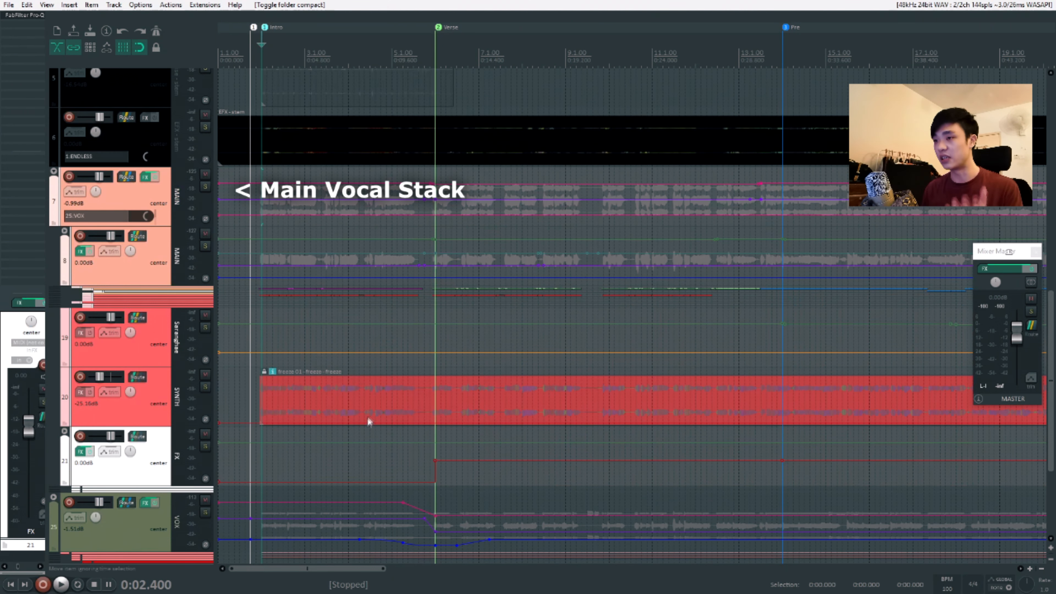
- Expand the LEAD folder, select its source tracks from 23 Main 2 through 78 Main 2, and examine their clips along the timeline
{"action": "left_click", "coordinate": [263, 308]}
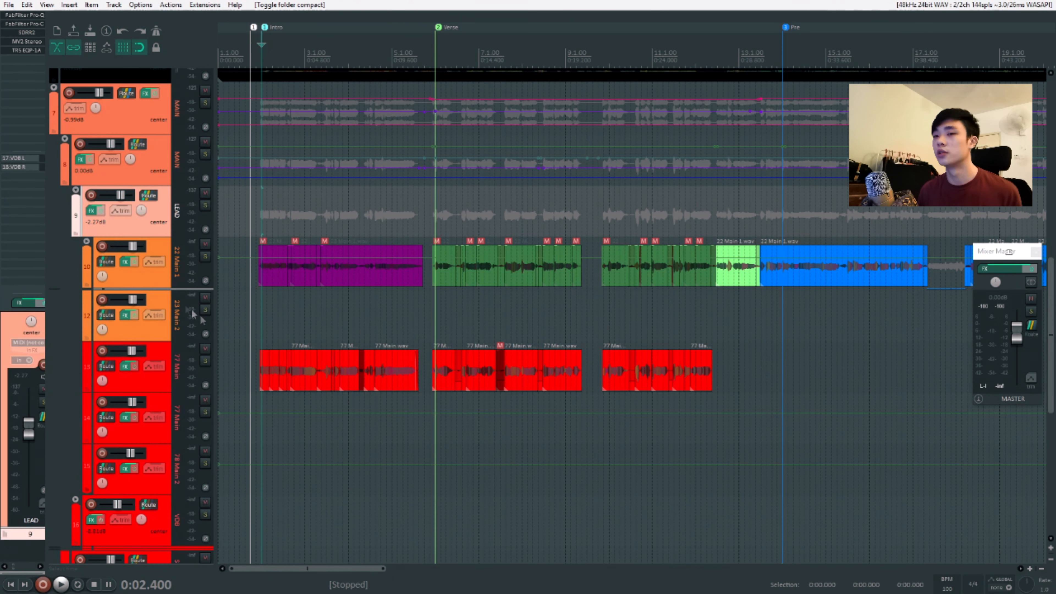
{"action": "left_click", "coordinate": [165, 282]}
{"action": "left_click_drag", "start_coordinate": [165, 283], "coordinate": [165, 448]}
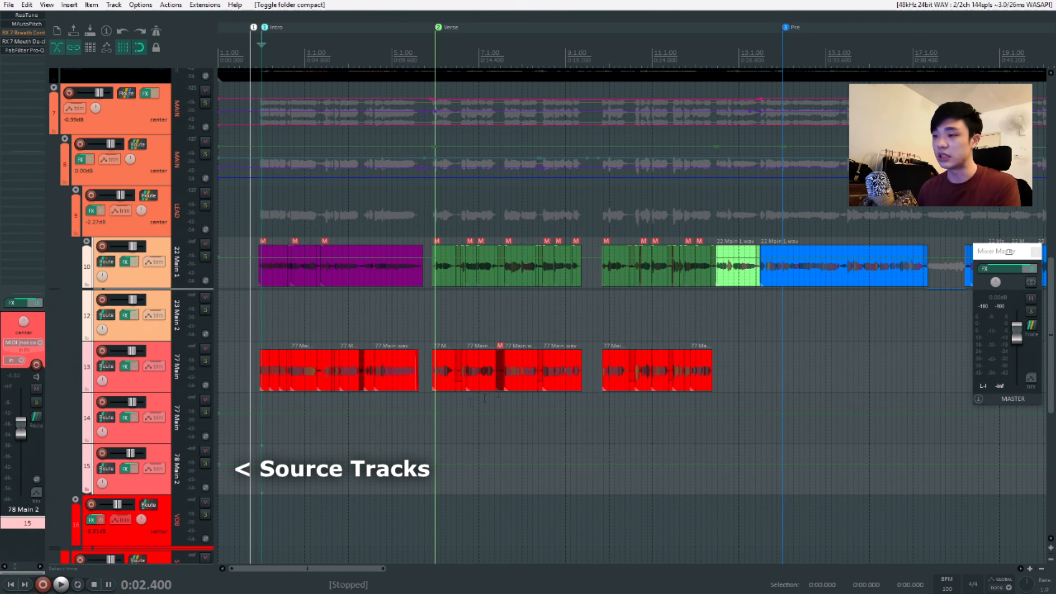
{"action": "scroll", "coordinate": [515, 377], "scroll_direction": "down", "scroll_amount": 2}
{"action": "scroll", "coordinate": [516, 377], "scroll_direction": "down", "scroll_amount": 3}
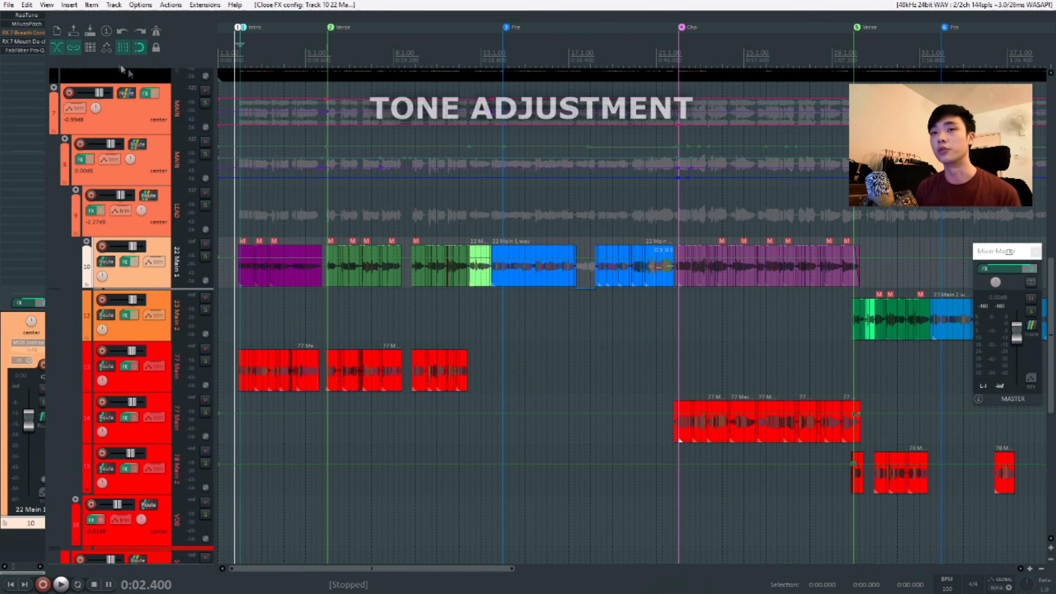
- Open the FabFilter Pro-Q 3 windows of tracks 10 "22 Main 1" and 13 "77 Main" and place them beside each other
{"action": "left_click", "coordinate": [33, 48]}
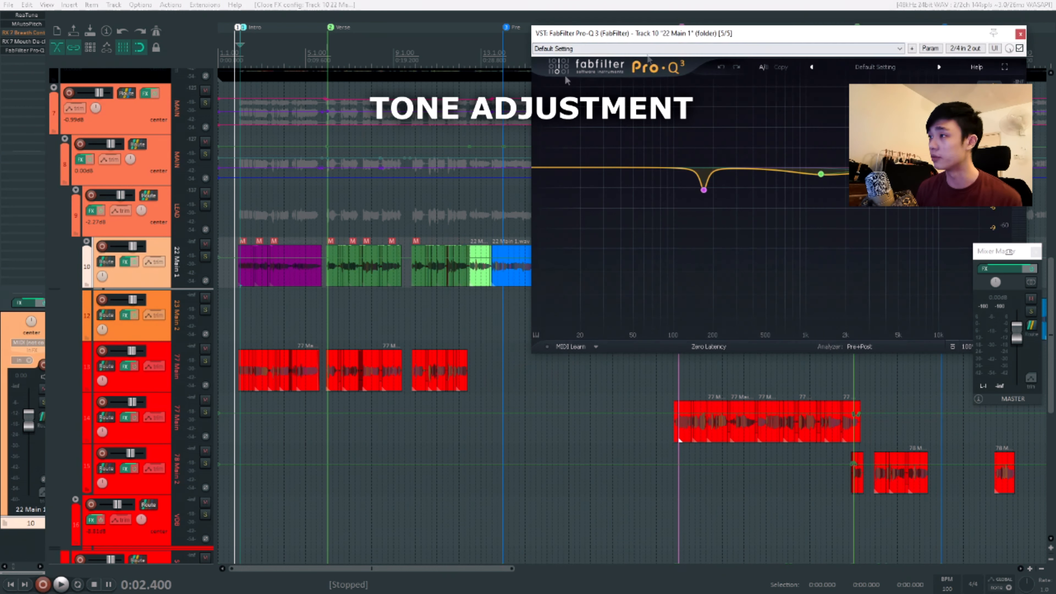
{"action": "key", "text": "Down"}
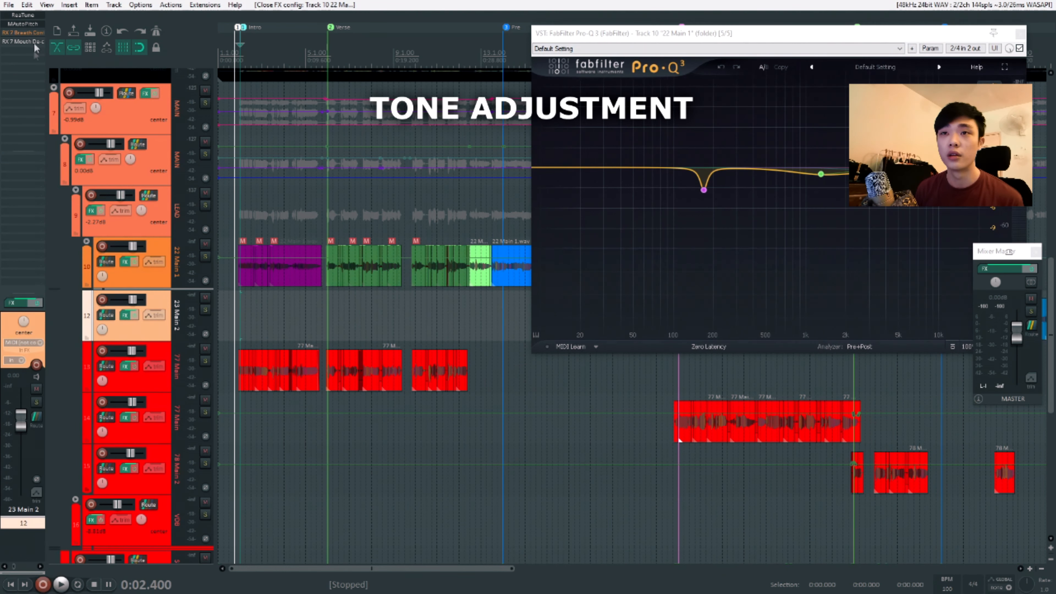
{"action": "left_click", "coordinate": [160, 355]}
{"action": "left_click", "coordinate": [31, 51]}
{"action": "left_click_drag", "start_coordinate": [282, 258], "coordinate": [415, 37]}
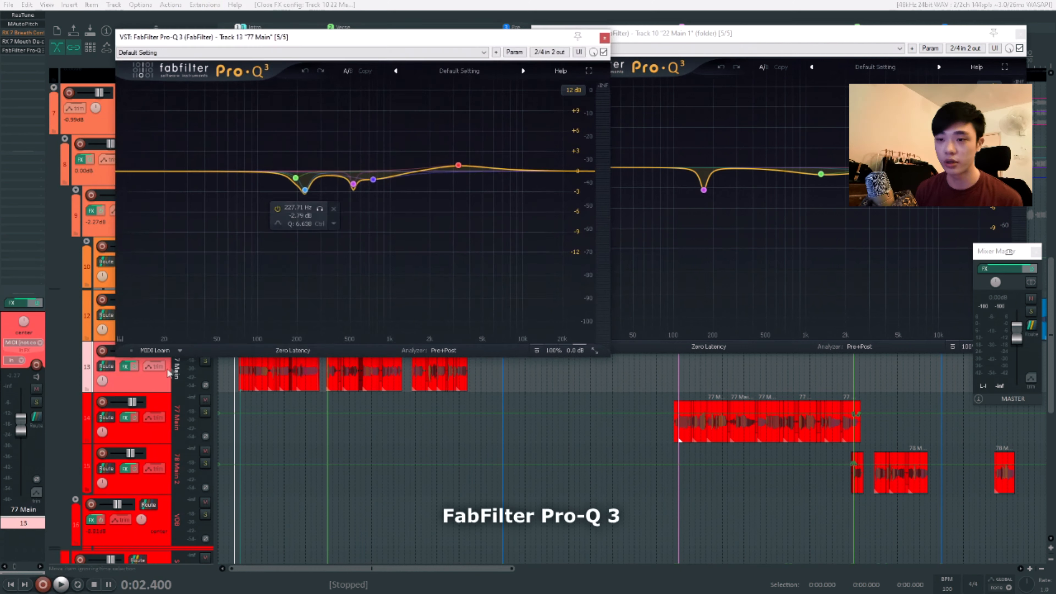
- Open the Pro-Q 3 windows of tracks 14 "77 Main" and 15 "78 Main 2" and arrange them below the other two
{"action": "key", "text": "Down"}
{"action": "left_click", "coordinate": [32, 50]}
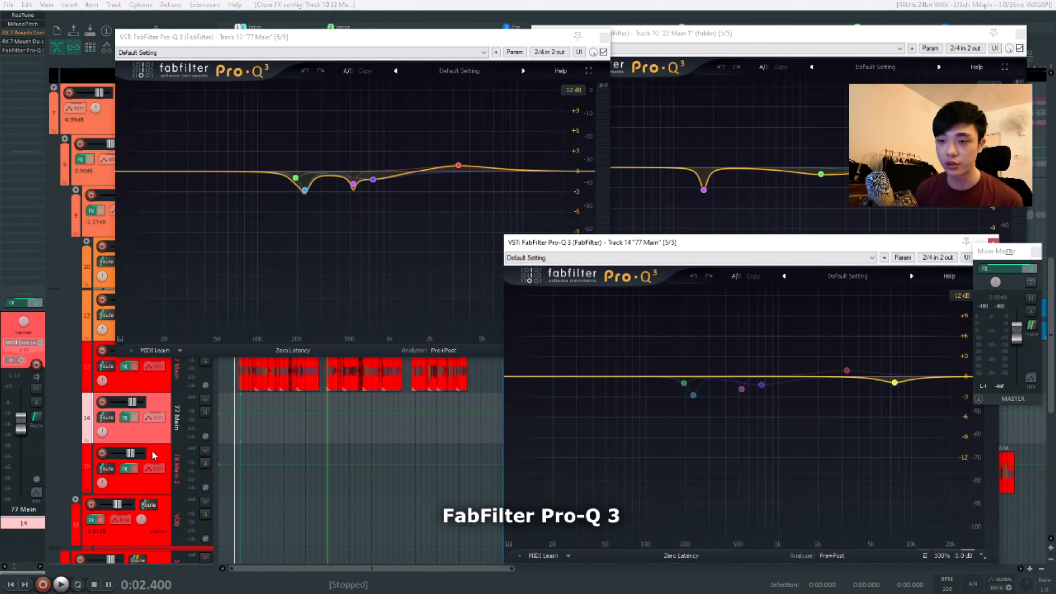
{"action": "key", "text": "Down"}
{"action": "left_click", "coordinate": [32, 51]}
{"action": "left_click_drag", "start_coordinate": [366, 38], "coordinate": [408, 266]}
{"action": "left_click_drag", "start_coordinate": [644, 249], "coordinate": [670, 260]}
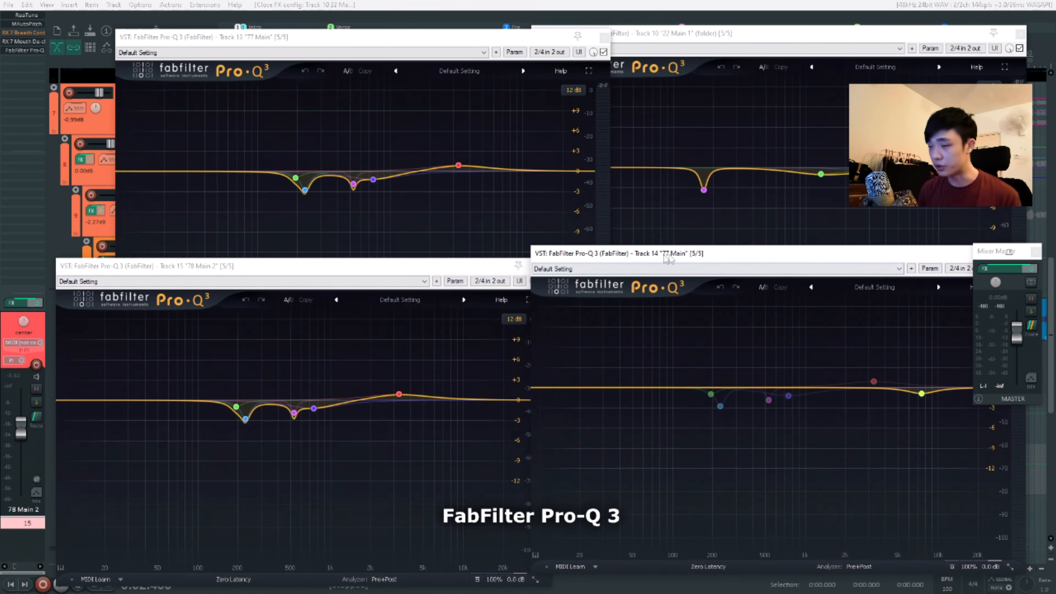
- Compare the Pro-Q 3 EQ curves and band settings of the four lead vocal source tracks
{"action": "left_click", "coordinate": [493, 213]}
{"action": "left_click", "coordinate": [738, 217]}
{"action": "left_click", "coordinate": [753, 468]}
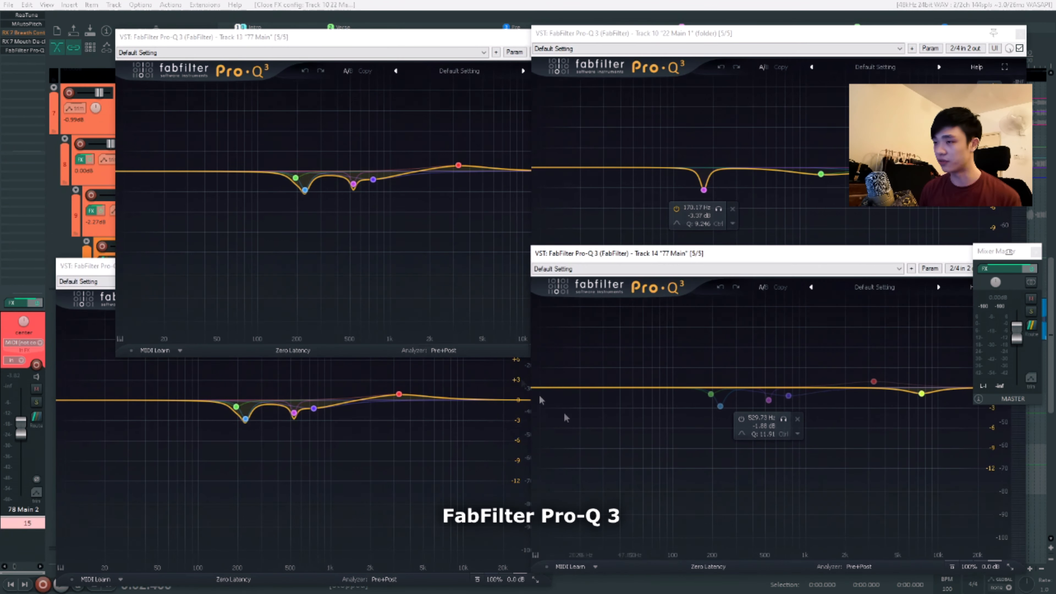
{"action": "left_click", "coordinate": [471, 260]}
{"action": "left_click", "coordinate": [453, 467]}
{"action": "left_click", "coordinate": [438, 220]}
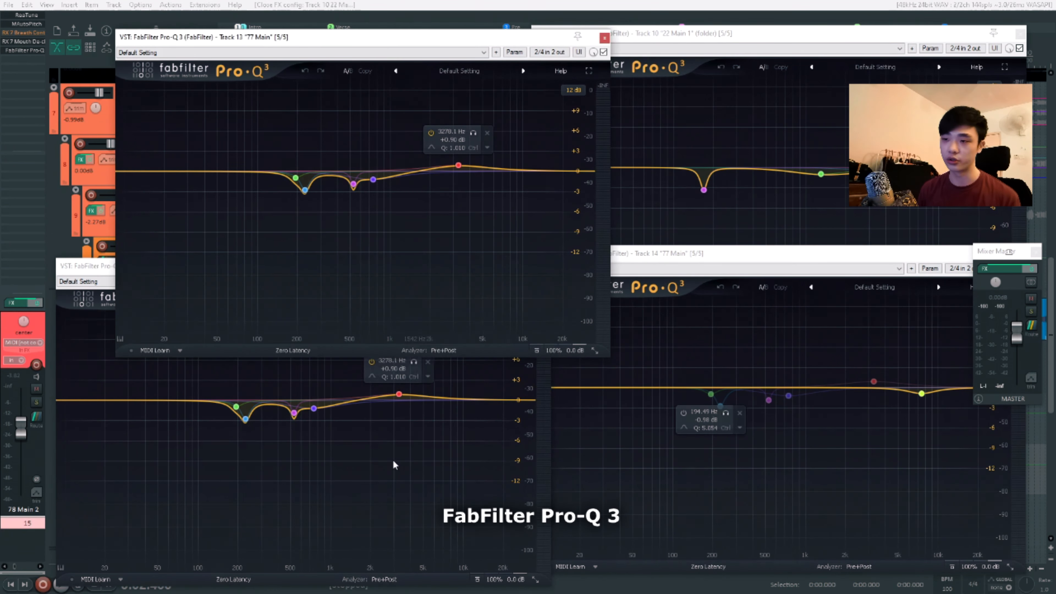
{"action": "left_click", "coordinate": [393, 461]}
{"action": "left_click", "coordinate": [458, 230]}
{"action": "left_click", "coordinate": [416, 471]}
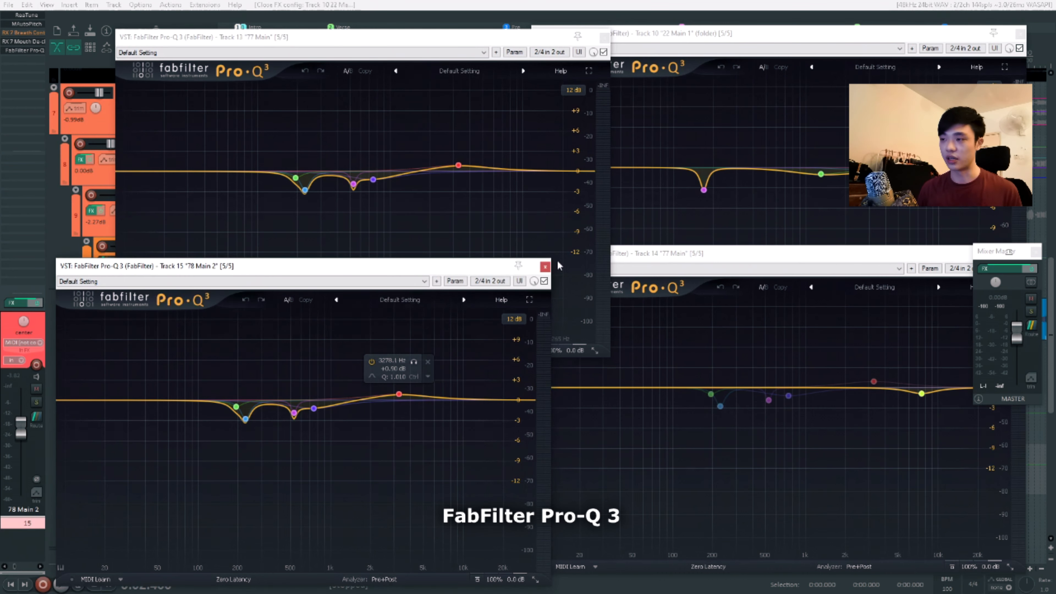
- Close the Pro-Q 3 windows of all four lead vocal source tracks
{"action": "left_click", "coordinate": [545, 267]}
{"action": "left_click", "coordinate": [170, 401]}
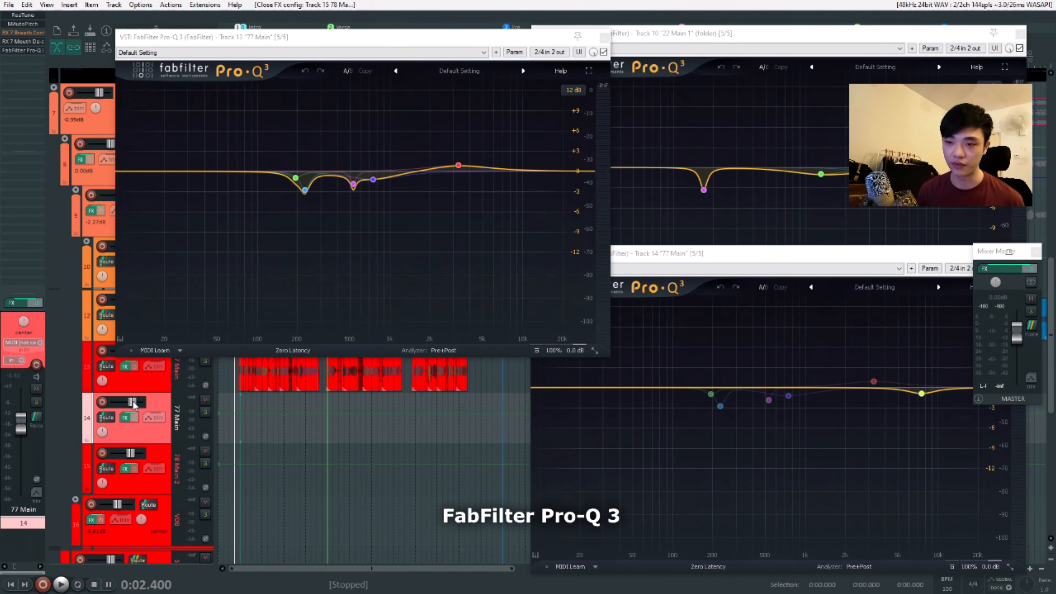
{"action": "left_click", "coordinate": [145, 377]}
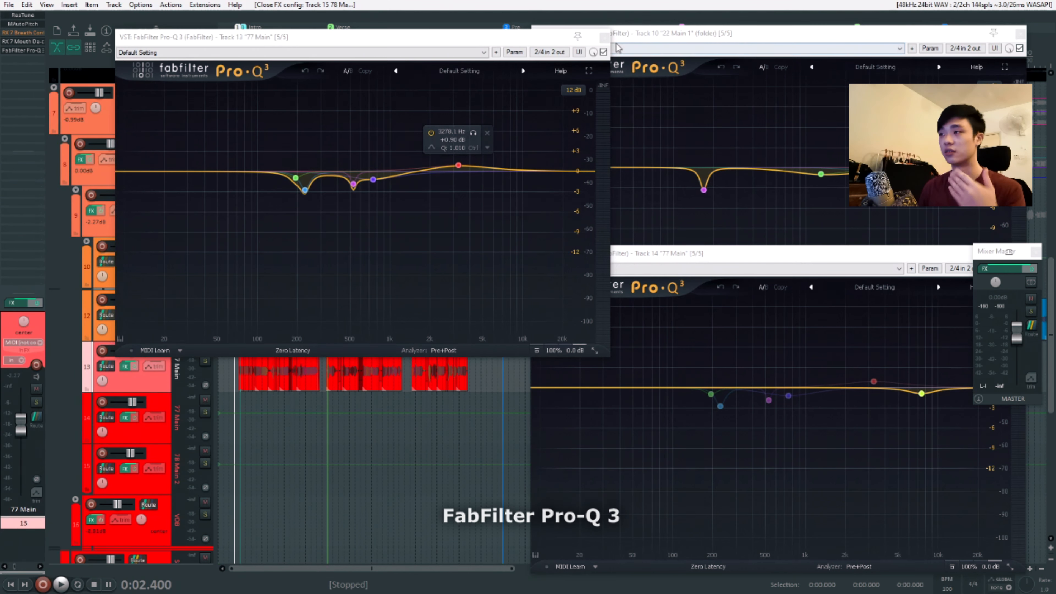
{"action": "left_click", "coordinate": [604, 37]}
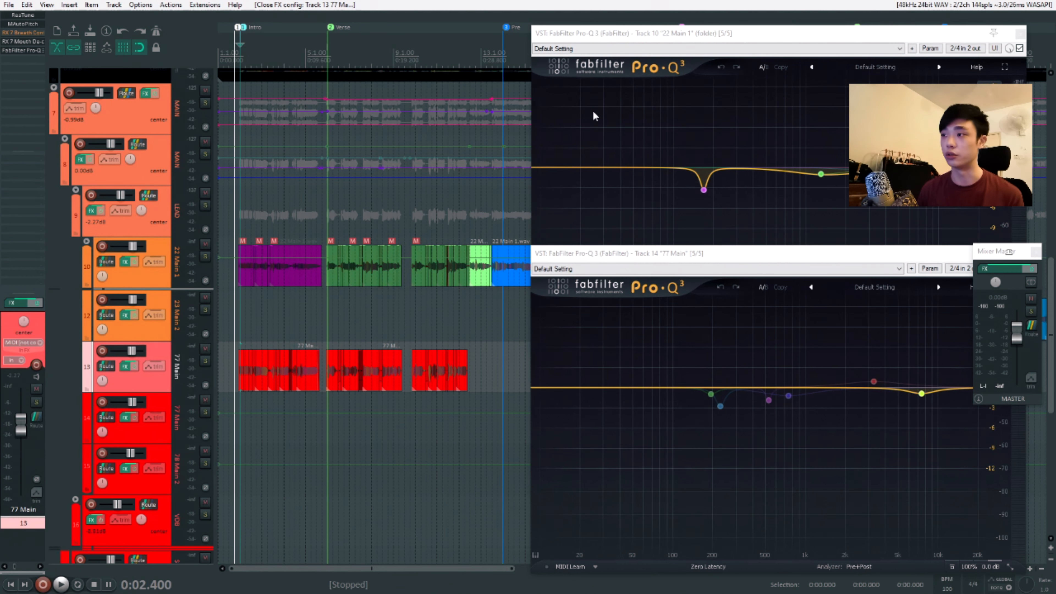
{"action": "left_click", "coordinate": [643, 256]}
{"action": "key", "text": "Escape"}
{"action": "left_click", "coordinate": [646, 216]}
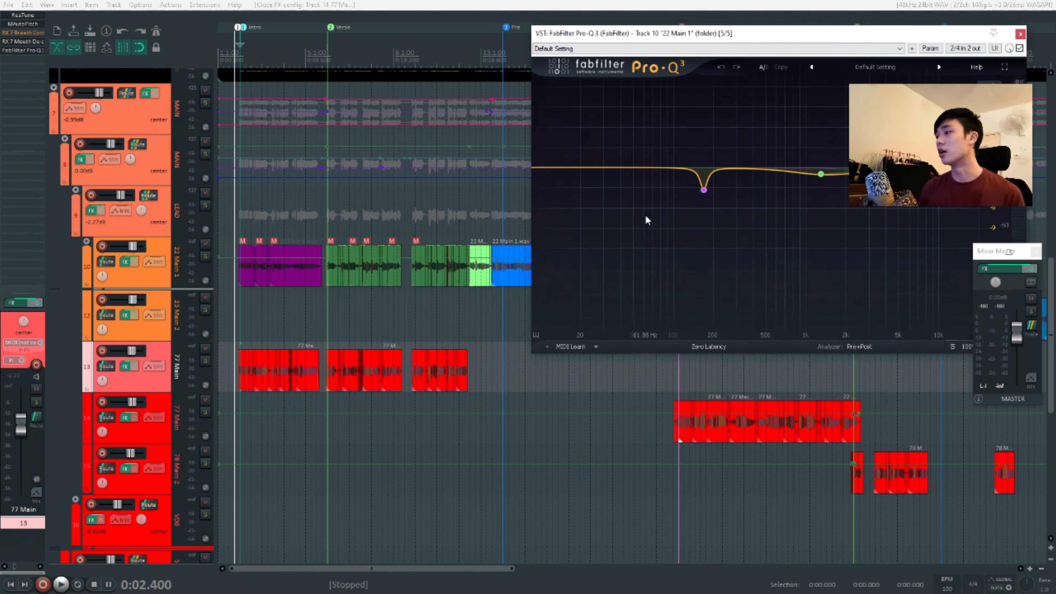
{"action": "key", "text": "Escape"}
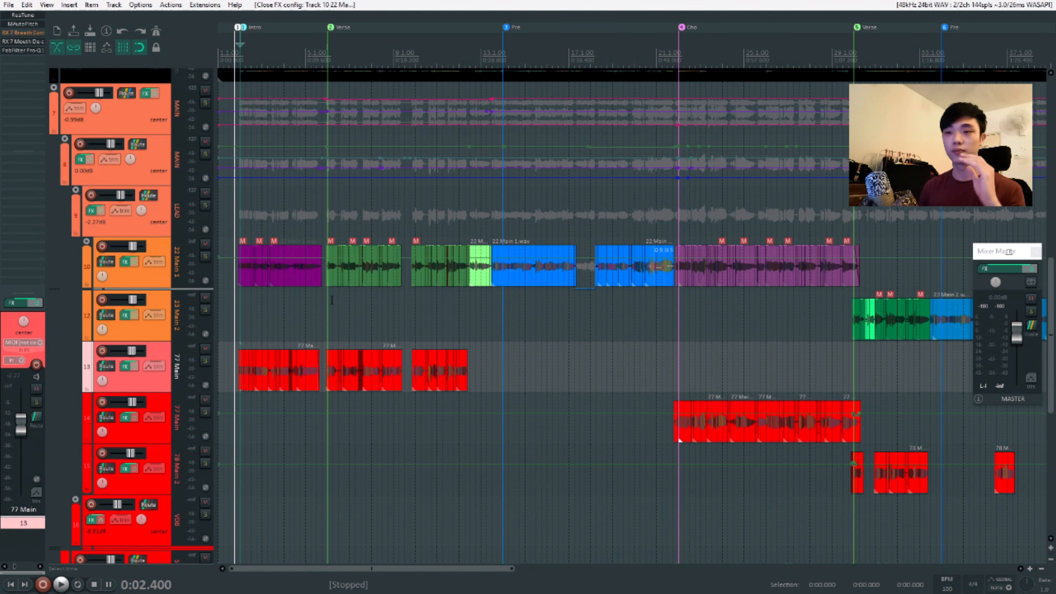
- Open the FX chain of track 10 "22 Main 1" inside the LEAD folder
{"action": "left_click", "coordinate": [178, 226]}
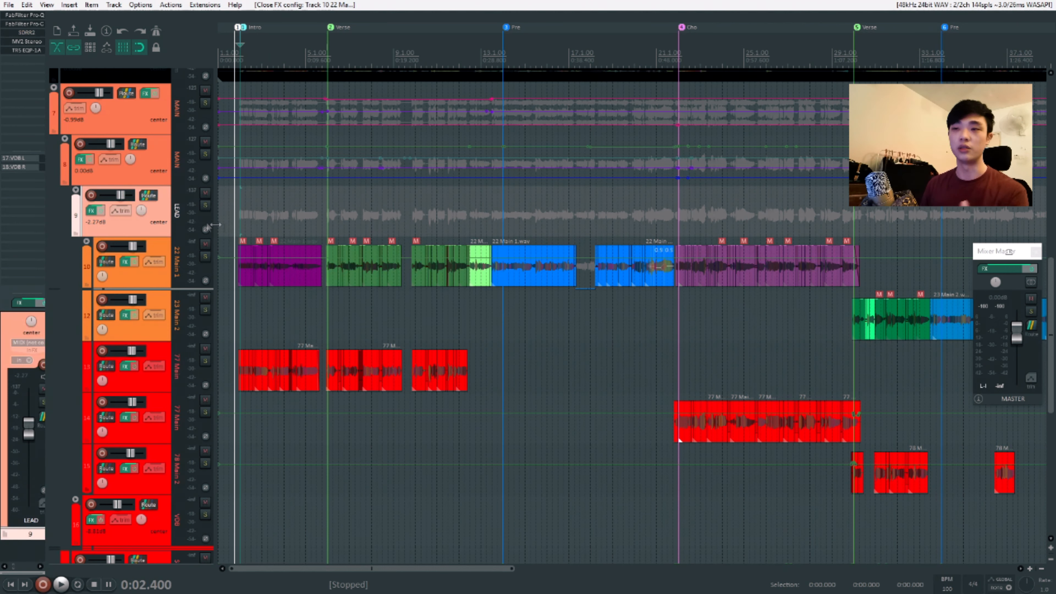
{"action": "left_click", "coordinate": [125, 261]}
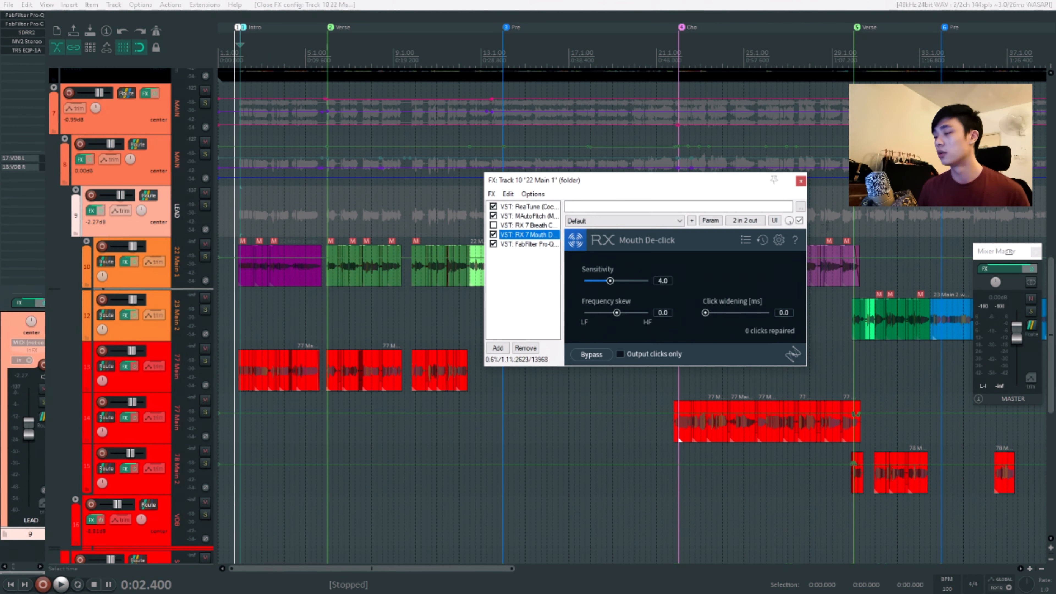
{"action": "key", "text": "Escape"}
{"action": "left_click", "coordinate": [148, 253]}
{"action": "left_click", "coordinate": [125, 261]}
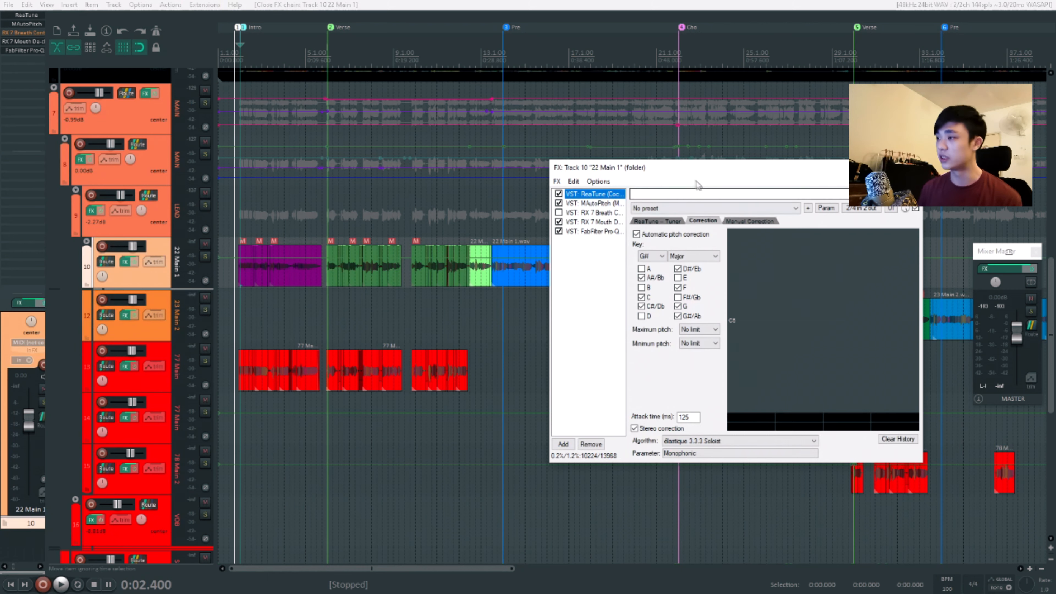
- Examine the ReaTune and MAutoPitch pitch-correction plug-ins in the 22 Main 1 FX chain
{"action": "left_click_drag", "start_coordinate": [681, 172], "coordinate": [629, 173]}
{"action": "left_click", "coordinate": [543, 205]}
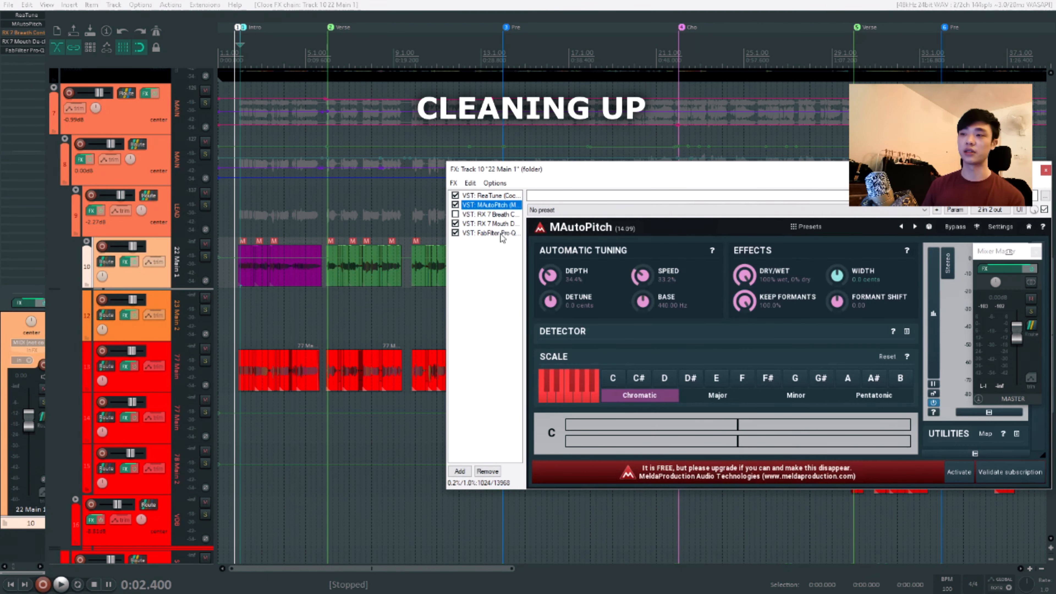
{"action": "left_click", "coordinate": [502, 225]}
{"action": "left_click", "coordinate": [506, 197]}
{"action": "left_click_drag", "start_coordinate": [626, 174], "coordinate": [581, 168]}
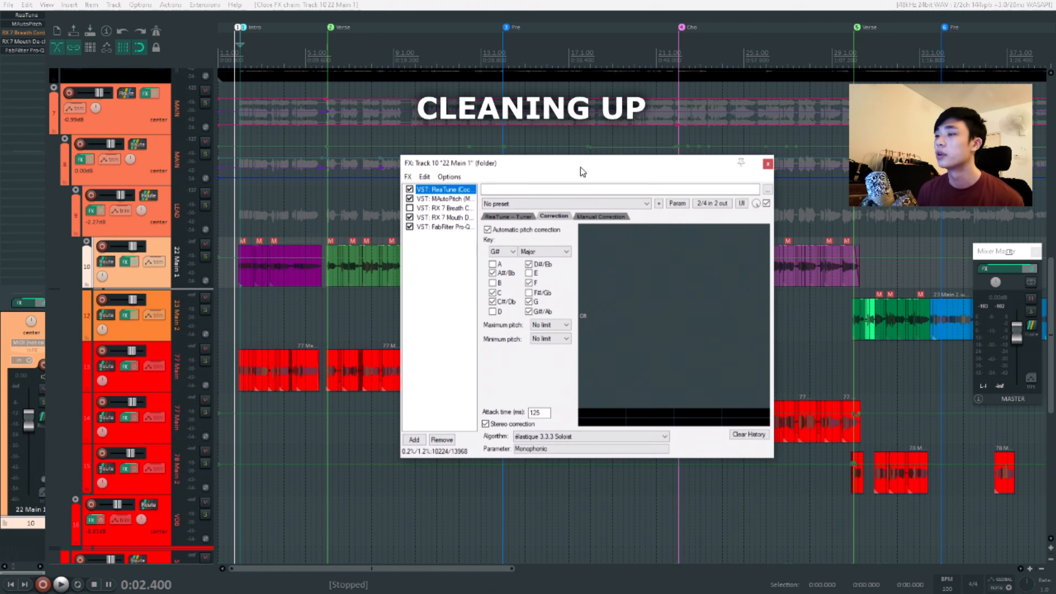
{"action": "left_click", "coordinate": [459, 199]}
- Show the RX 7 Mouth De-click settings in the FX chain and move the window below the 22 Main 1 clips
{"action": "left_click", "coordinate": [454, 217]}
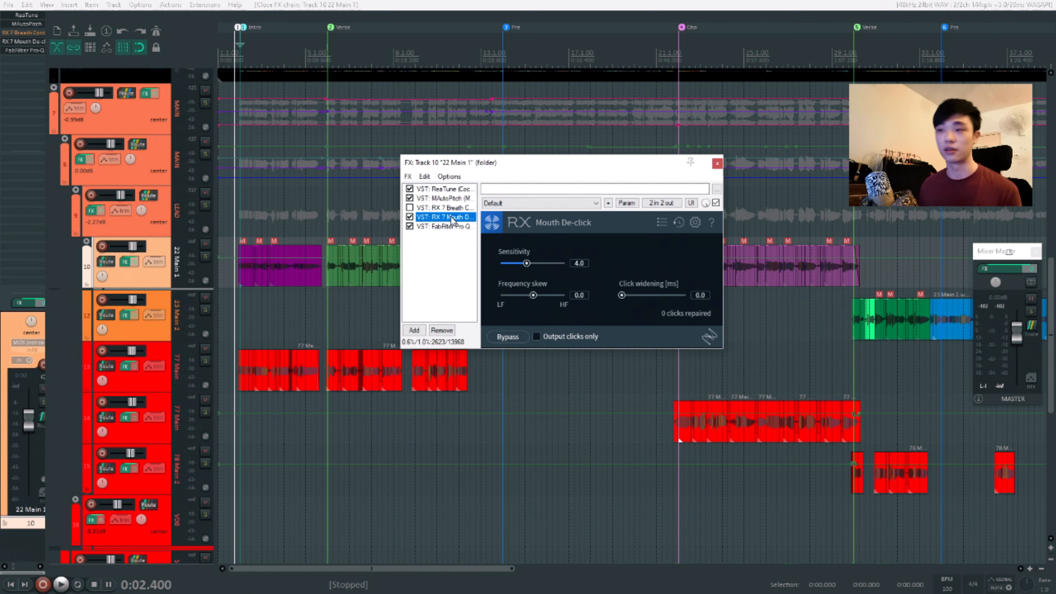
{"action": "left_click_drag", "start_coordinate": [525, 158], "coordinate": [611, 155]}
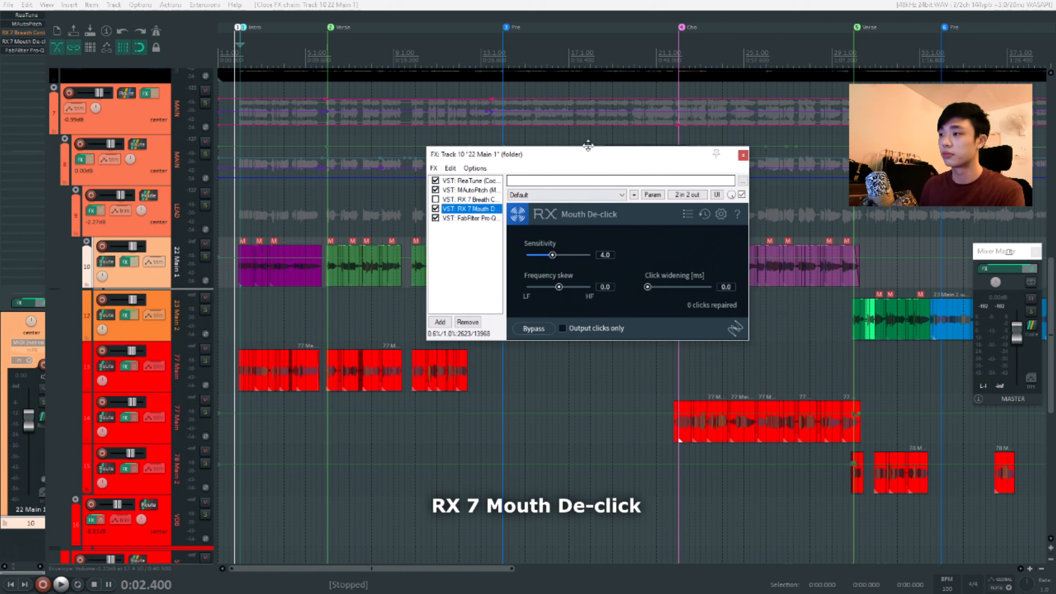
{"action": "left_click_drag", "start_coordinate": [588, 154], "coordinate": [591, 180]}
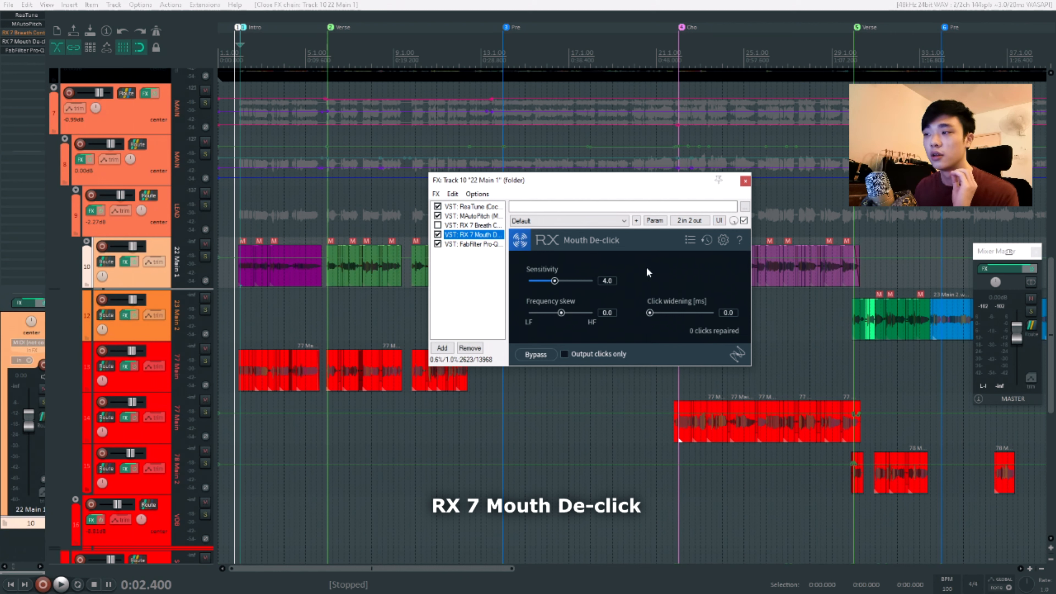
{"action": "left_click_drag", "start_coordinate": [572, 184], "coordinate": [555, 295]}
- Solo track 22 Main 1 and audition it from just before the first Pre marker with Mouth De-click's Output clicks only enabled
{"action": "left_click", "coordinate": [498, 211]}
{"action": "key", "text": "space"}
{"action": "left_click", "coordinate": [205, 256]}
{"action": "key", "text": "space"}
{"action": "key", "text": "space"}
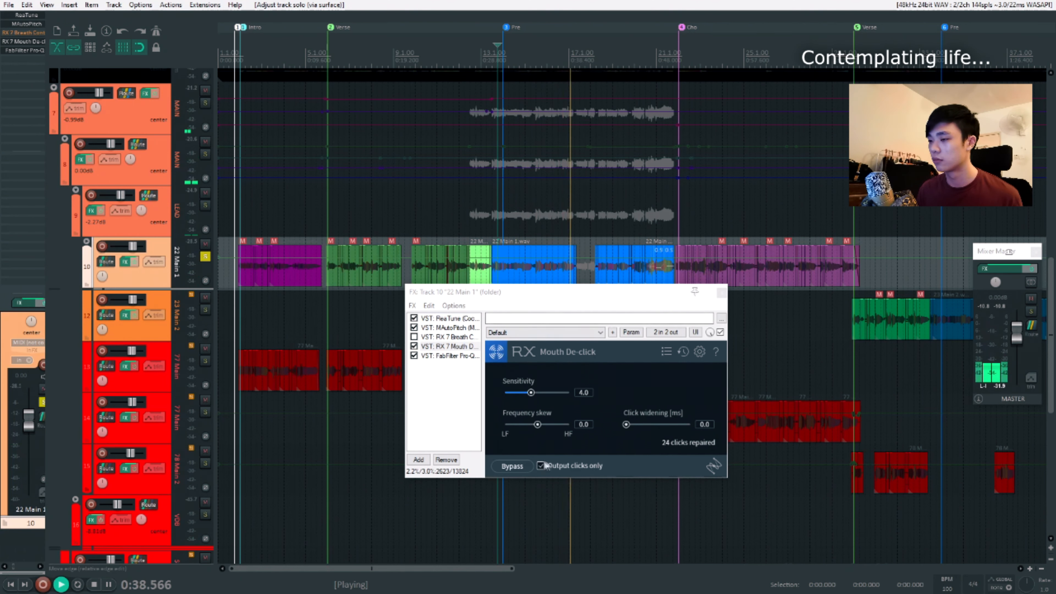
{"action": "key", "text": "space"}
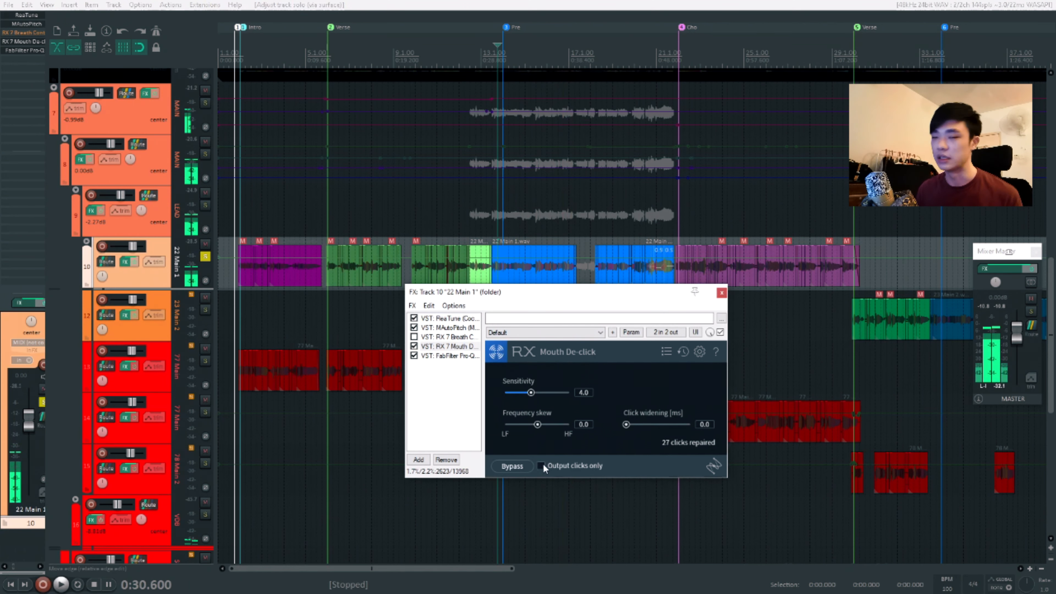
- Disable Output clicks only in Mouth De-click and replay the soloed vocal from the same position
{"action": "left_click", "coordinate": [542, 464]}
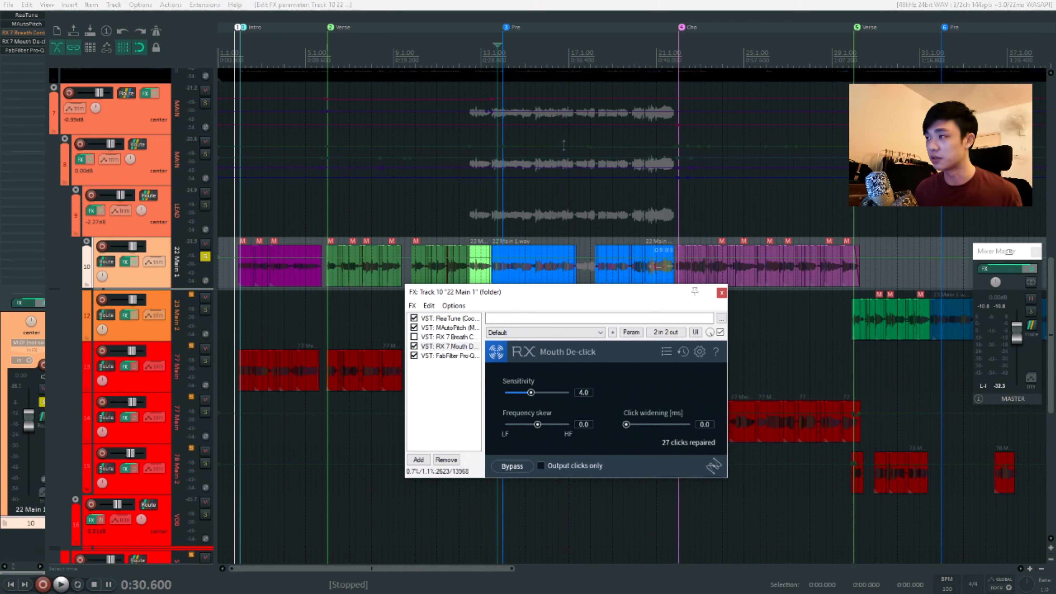
{"action": "left_click", "coordinate": [672, 16]}
{"action": "key", "text": "space"}
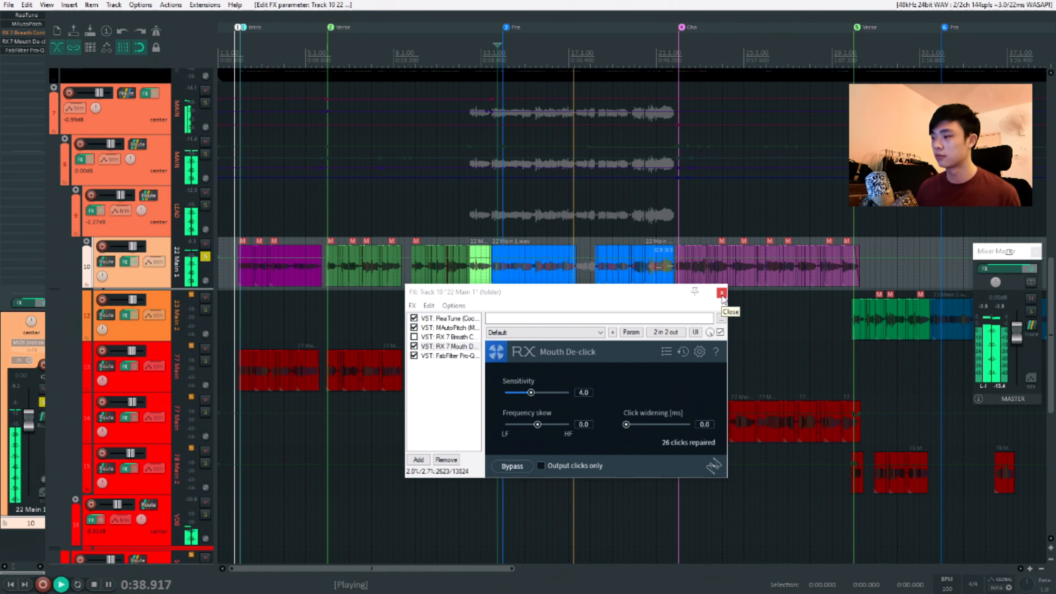
{"action": "key", "text": "space"}
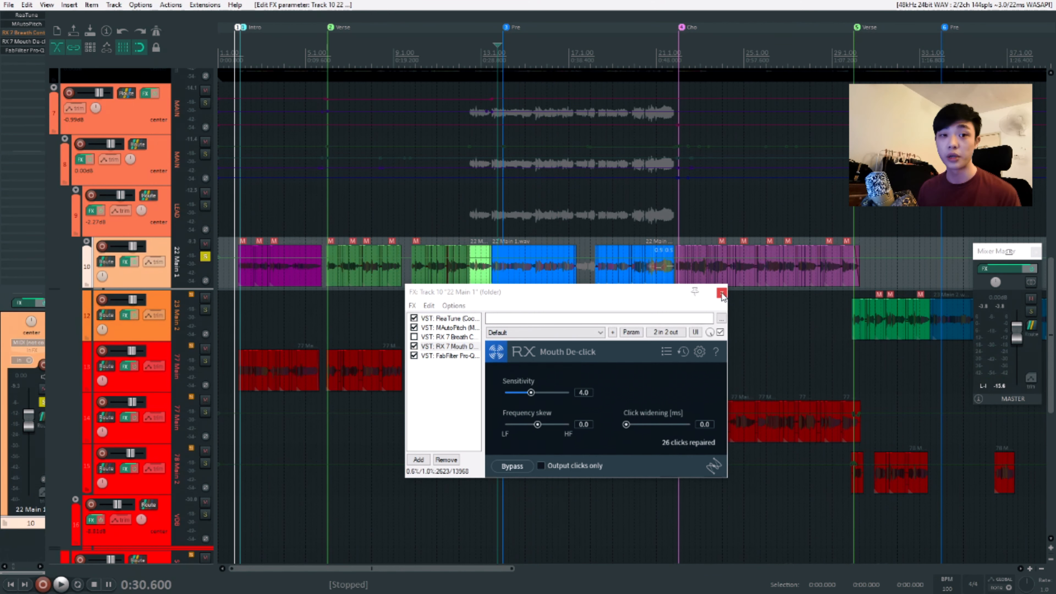
- Show the FabFilter Pro-Q 3 curve in the 22 Main 1 FX chain, reposition the window and close the chain
{"action": "left_click", "coordinate": [460, 356]}
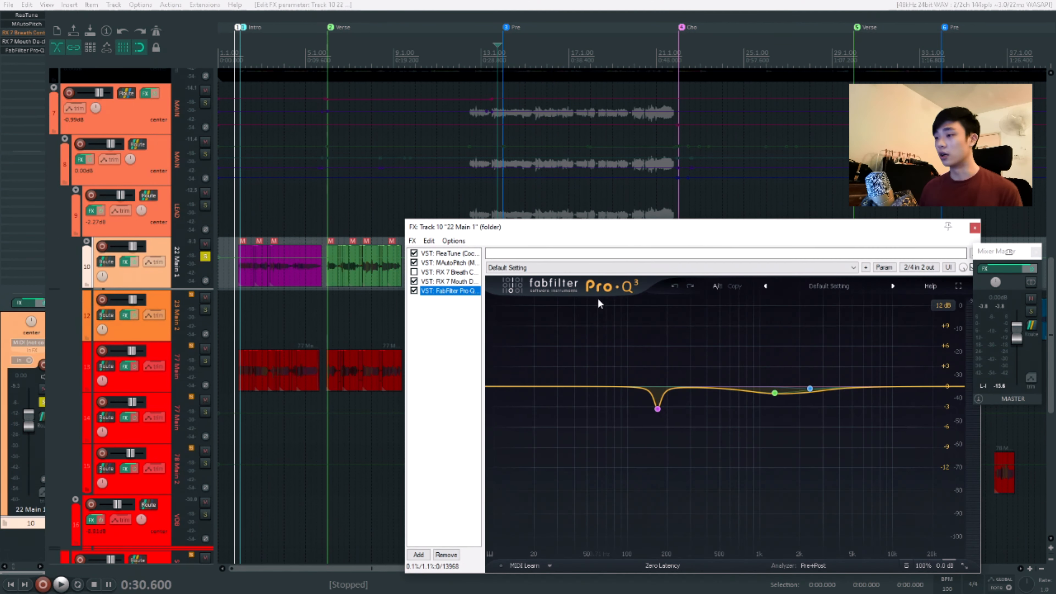
{"action": "left_click_drag", "start_coordinate": [660, 229], "coordinate": [642, 202]}
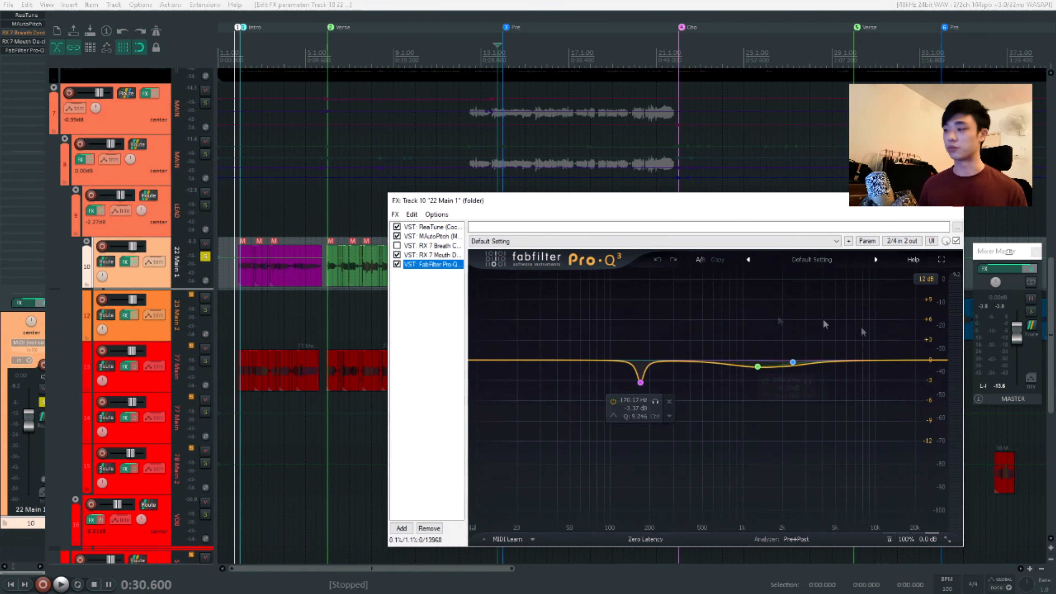
{"action": "left_click", "coordinate": [440, 330]}
{"action": "key", "text": "Escape"}
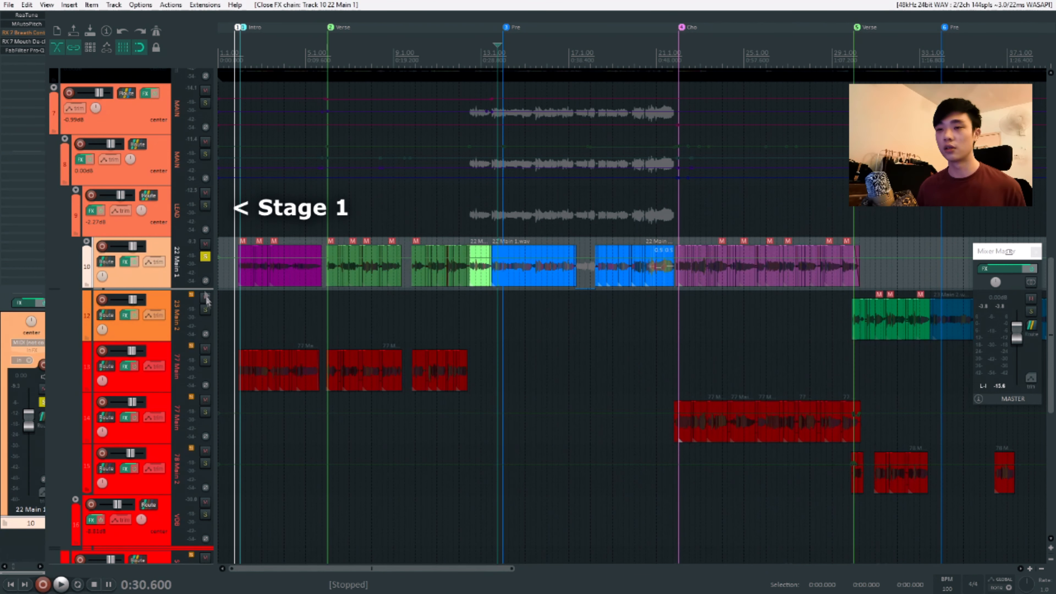
- Clear all track solos, select tracks 10 to 15 and collapse the LEAD folder that holds them
{"action": "left_click", "coordinate": [206, 311], "text": "ctrl"}
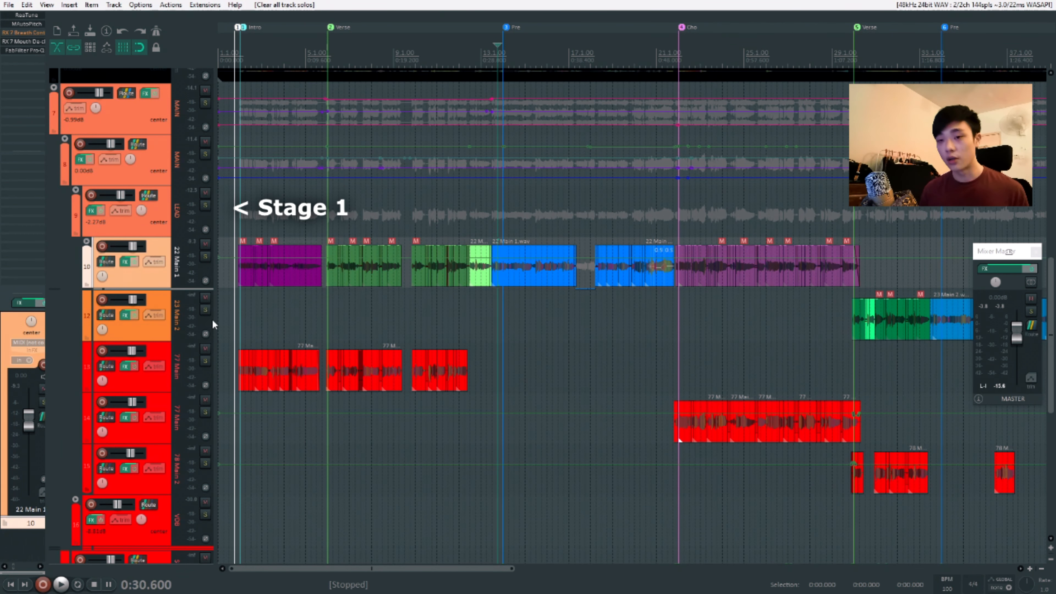
{"action": "left_click", "coordinate": [160, 447], "text": "shift"}
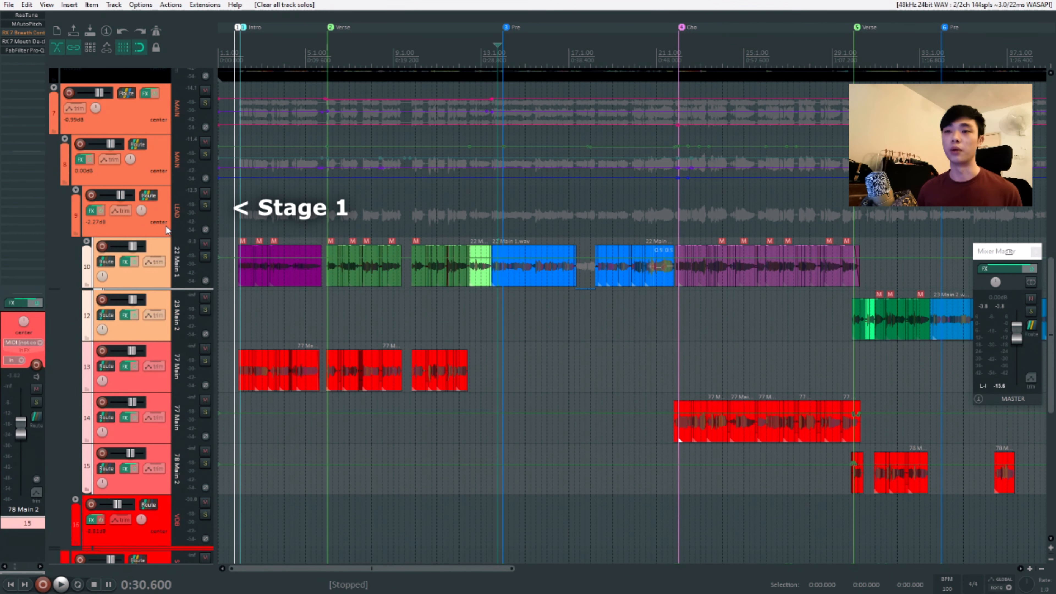
{"action": "left_click", "coordinate": [164, 216]}
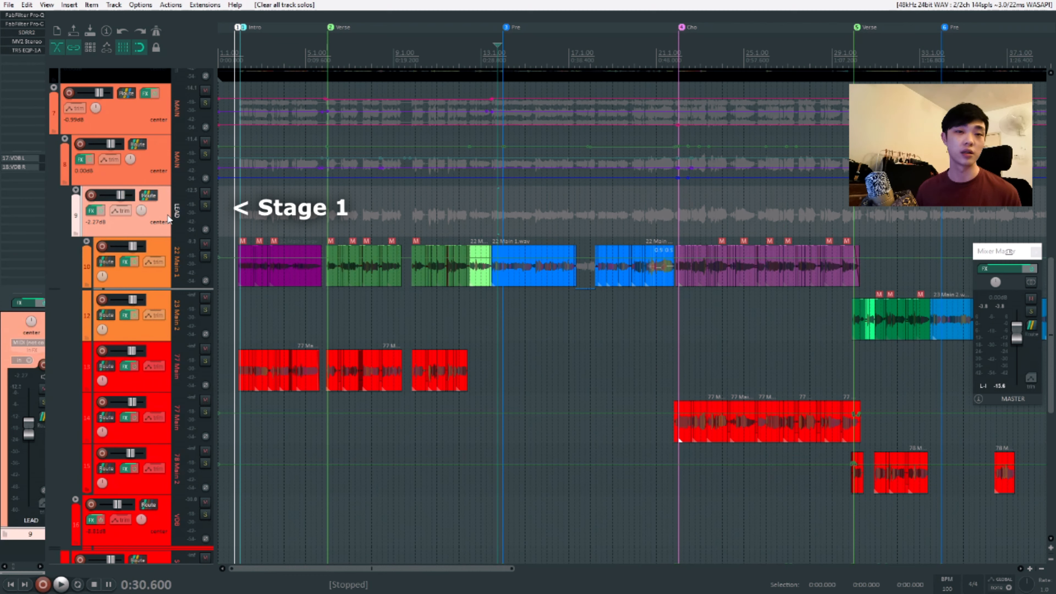
{"action": "left_click", "coordinate": [76, 190]}
{"action": "scroll", "coordinate": [354, 297], "scroll_direction": "up", "scroll_amount": 1}
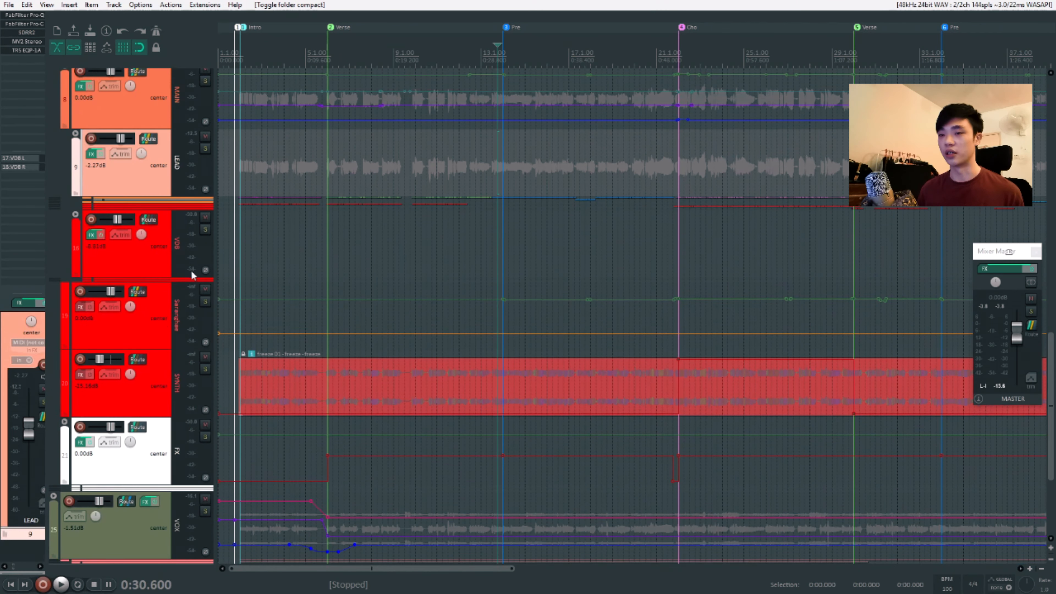
- Solo the top-level MAIN folder, track 7, and audition it from just before the first Verse marker
{"action": "left_click", "coordinate": [191, 277]}
{"action": "scroll", "coordinate": [415, 307], "scroll_direction": "up", "scroll_amount": 2}
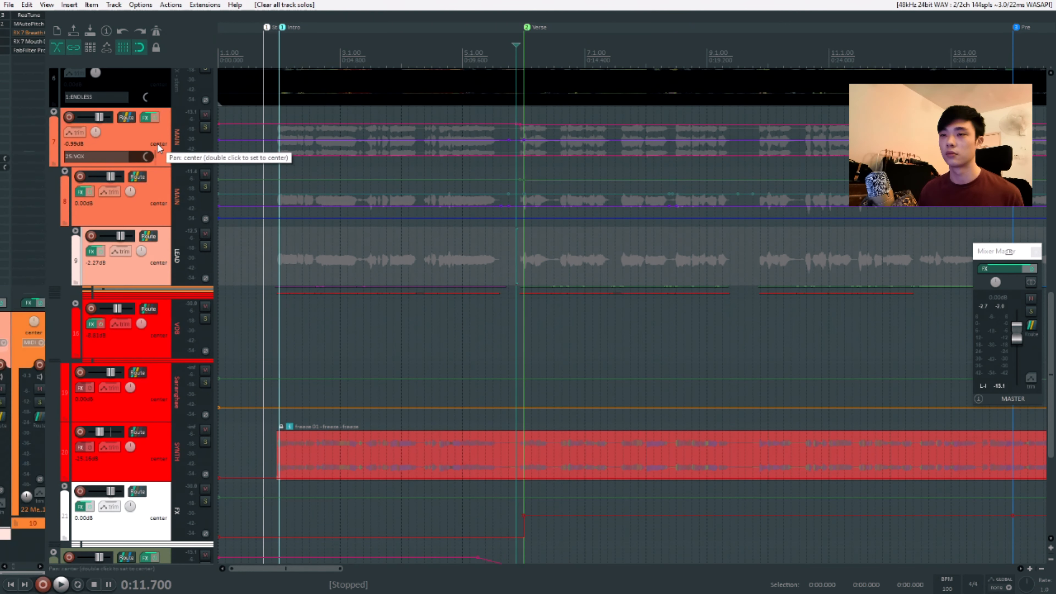
{"action": "left_click", "coordinate": [158, 144]}
{"action": "left_click", "coordinate": [171, 501], "text": "shift"}
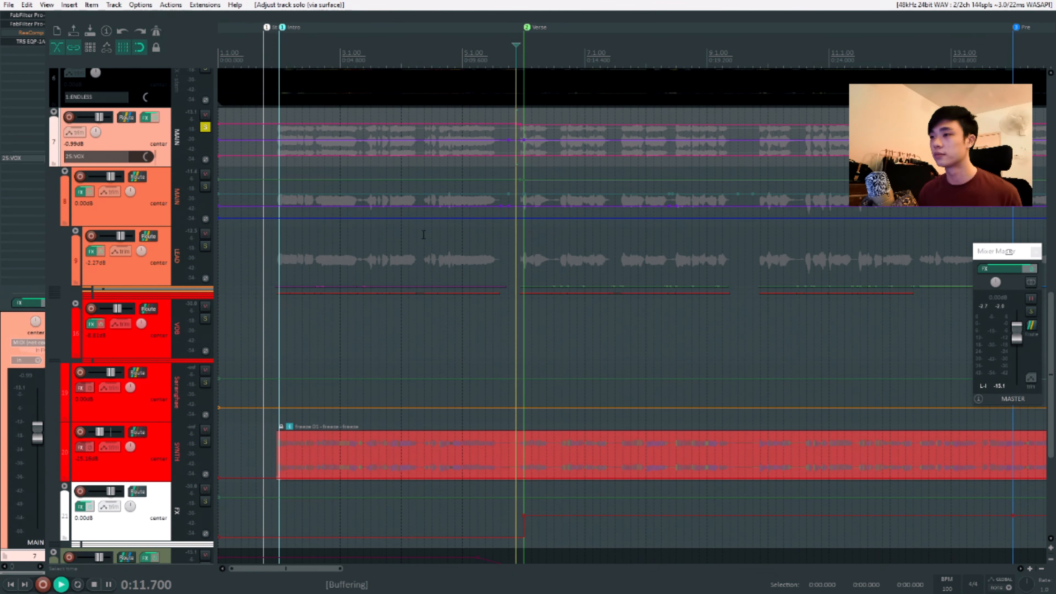
{"action": "key", "text": "space"}
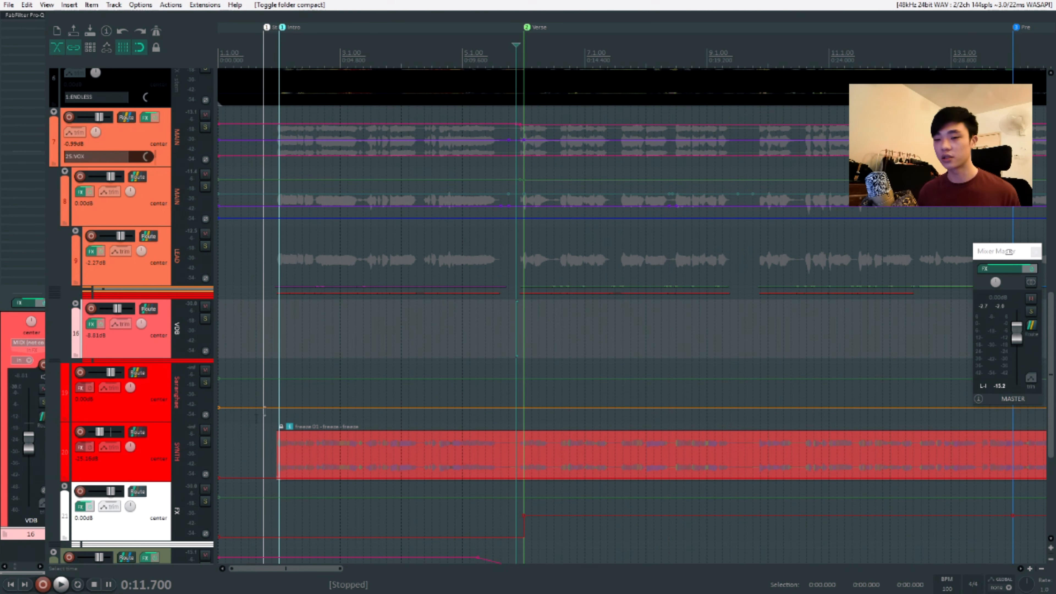
- Mute the VDB folder and tracks 19 to 21, including SYNTH and FX
{"action": "left_click", "coordinate": [168, 500]}
{"action": "left_click", "coordinate": [168, 393], "text": "shift"}
{"action": "key", "text": "F5"}
{"action": "left_click", "coordinate": [170, 329]}
{"action": "key", "text": "F5"}
{"action": "left_click", "coordinate": [170, 193]}
{"action": "key", "text": "F5"}
{"action": "left_click", "coordinate": [163, 142]}
{"action": "left_click", "coordinate": [167, 189]}
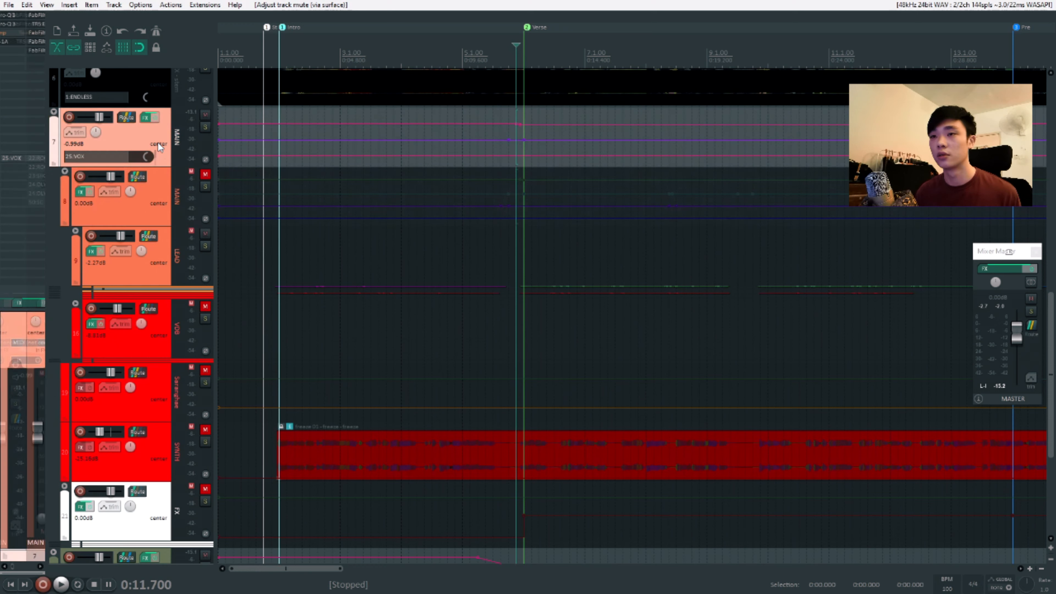
{"action": "key", "text": "F5"}
- Bypass the FX chains on both MAIN folders and LEAD, and solo the LEAD track
{"action": "left_click", "coordinate": [163, 141]}
{"action": "left_click", "coordinate": [168, 276], "text": "shift"}
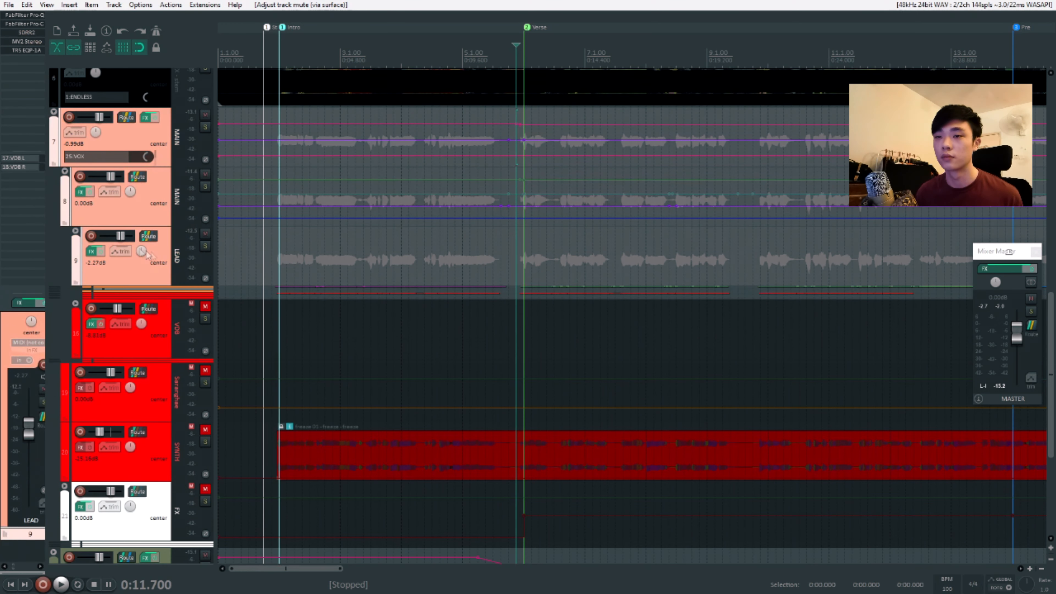
{"action": "left_click", "coordinate": [101, 253]}
{"action": "left_click", "coordinate": [199, 278]}
{"action": "left_click", "coordinate": [176, 323]}
{"action": "left_click", "coordinate": [164, 273]}
{"action": "left_click", "coordinate": [75, 231]}
{"action": "scroll", "coordinate": [420, 286], "scroll_direction": "up", "scroll_amount": 3}
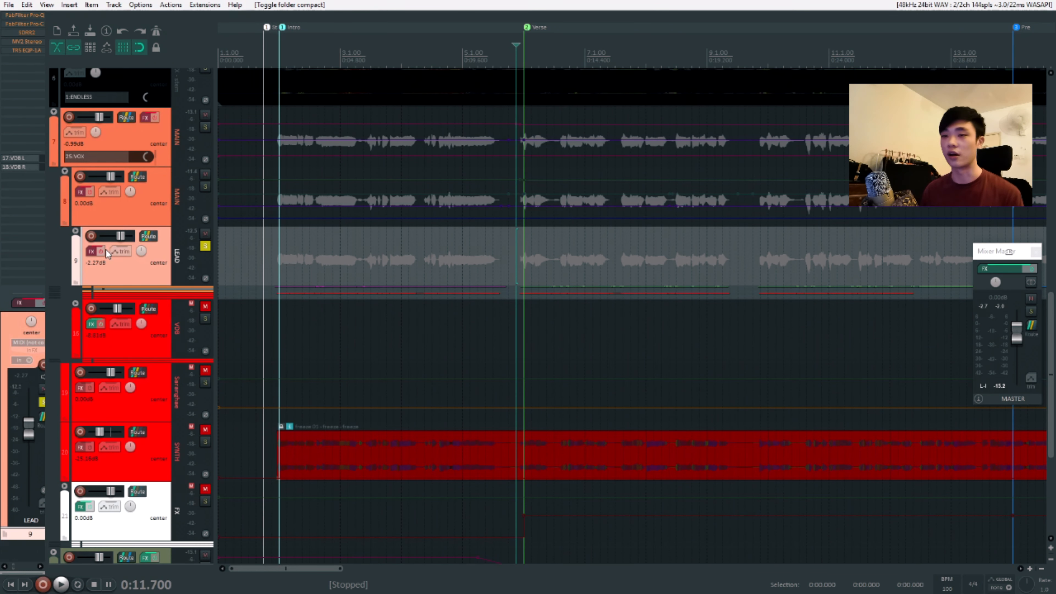
- Compare the soloed LEAD from just before the Verse marker with its FX bypassed and enabled, leaving the FX enabled
{"action": "key", "text": "space"}
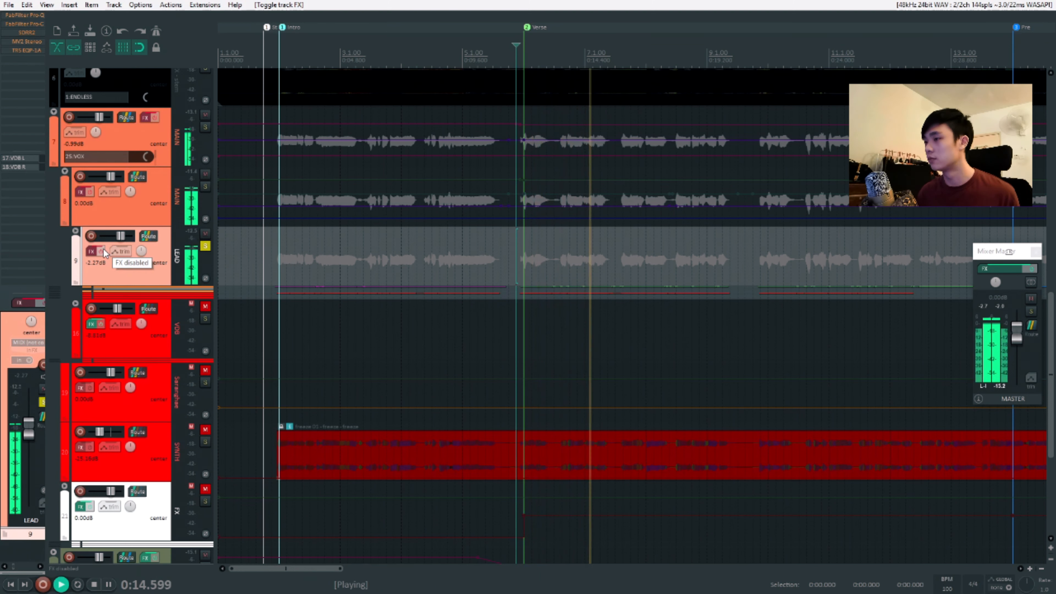
{"action": "key", "text": "space"}
{"action": "left_click", "coordinate": [102, 251]}
{"action": "key", "text": "space"}
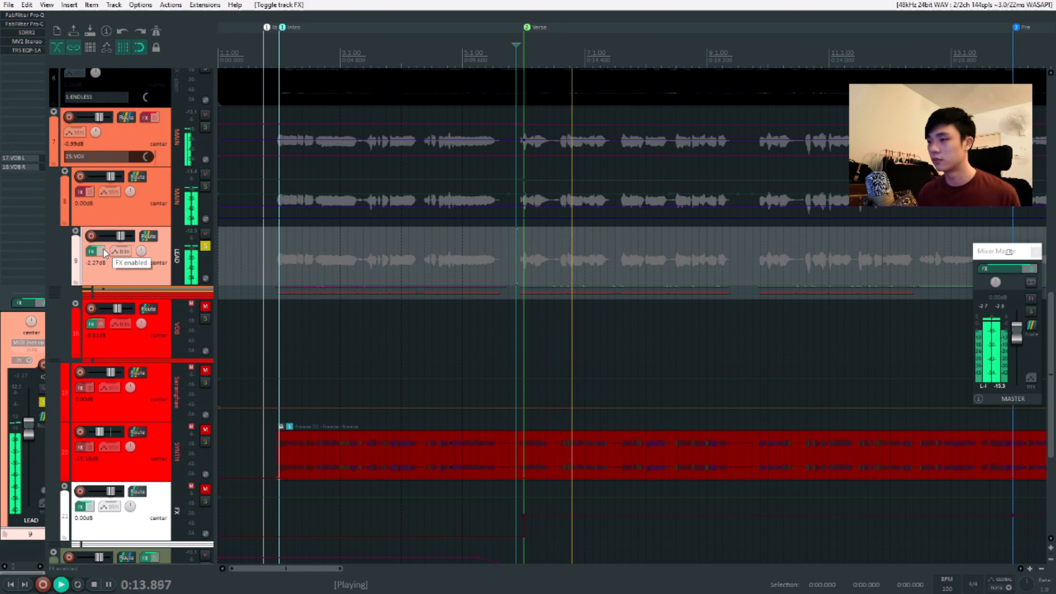
{"action": "key", "text": "space"}
{"action": "left_click", "coordinate": [102, 252]}
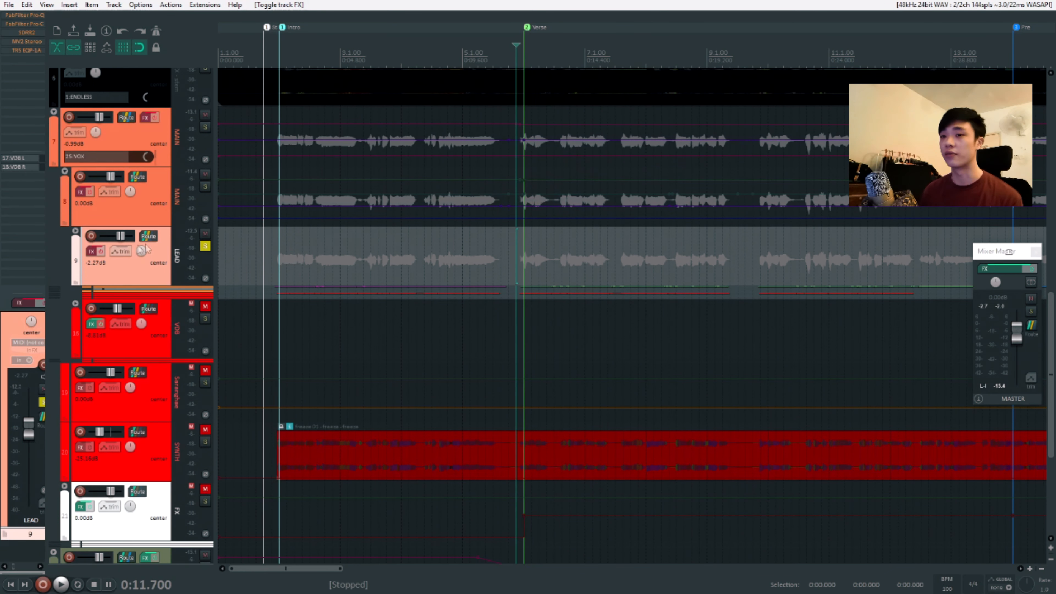
{"action": "left_click", "coordinate": [102, 251]}
- Open the LEAD FX chain, preview its plug-ins, close the MV2 window and inspect the low-cut band in Pro-Q 3
{"action": "left_click", "coordinate": [91, 252]}
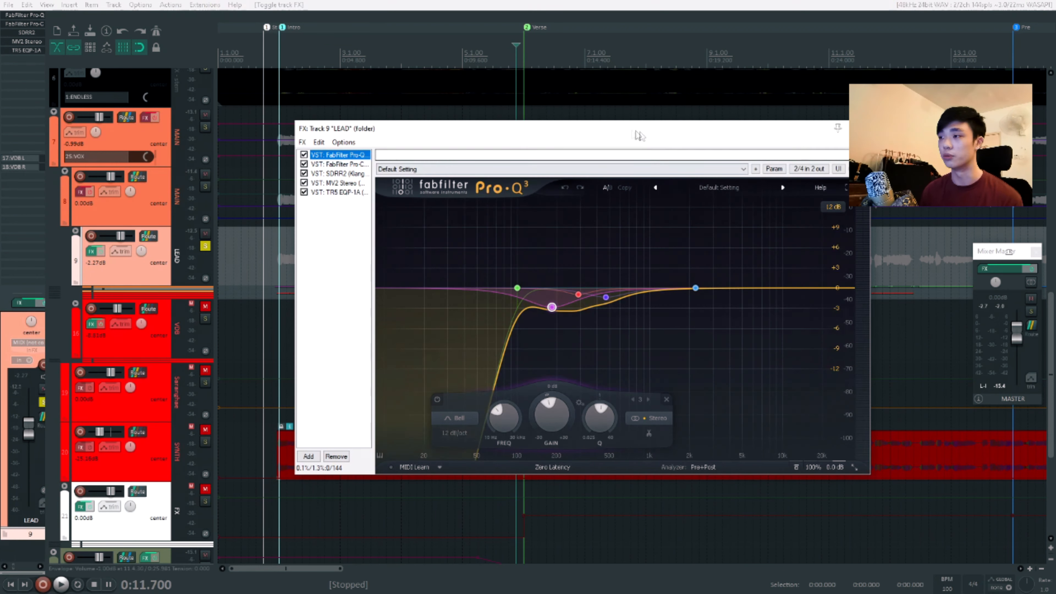
{"action": "left_click_drag", "start_coordinate": [630, 130], "coordinate": [664, 126]}
{"action": "left_click", "coordinate": [374, 180]}
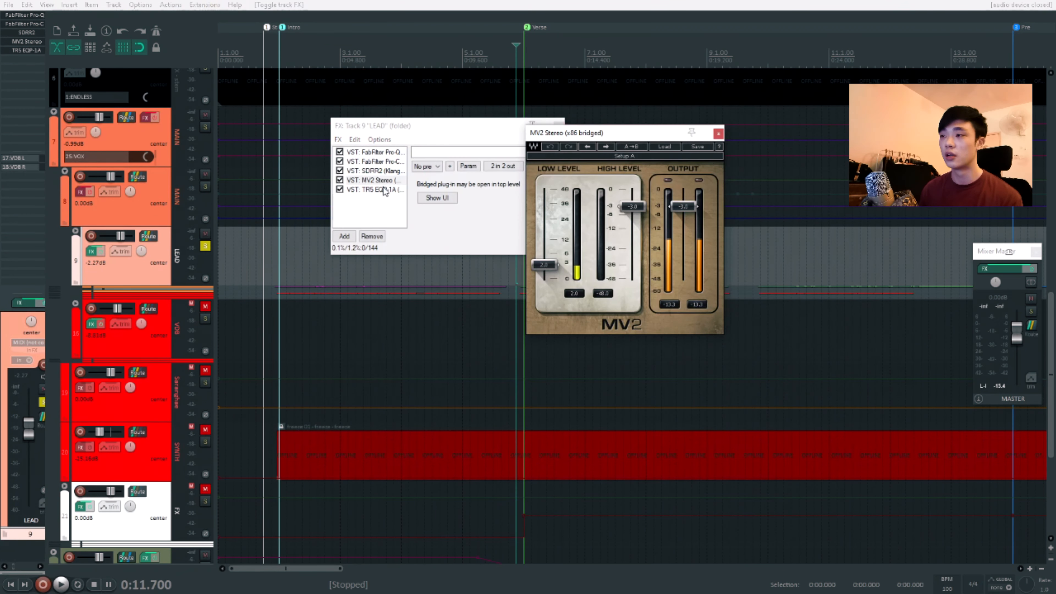
{"action": "left_click", "coordinate": [390, 191]}
{"action": "left_click", "coordinate": [389, 153]}
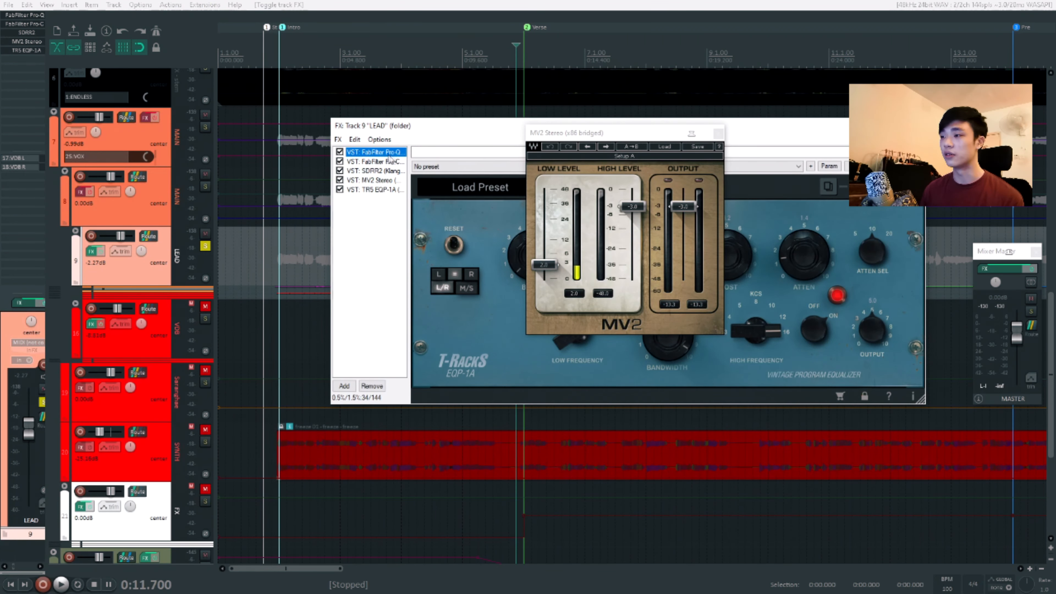
{"action": "left_click", "coordinate": [718, 134]}
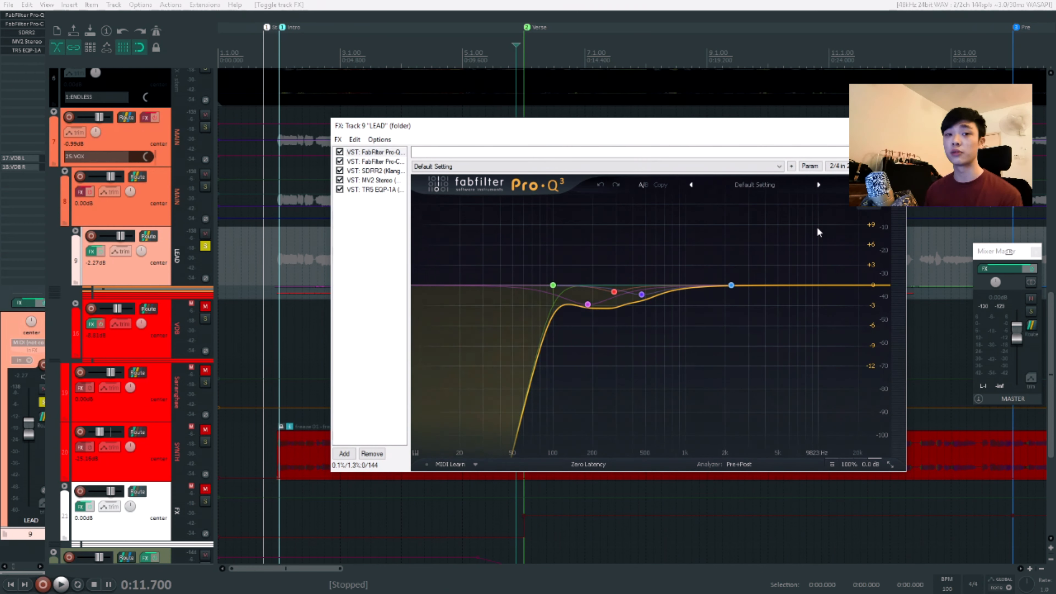
{"action": "left_click", "coordinate": [554, 288]}
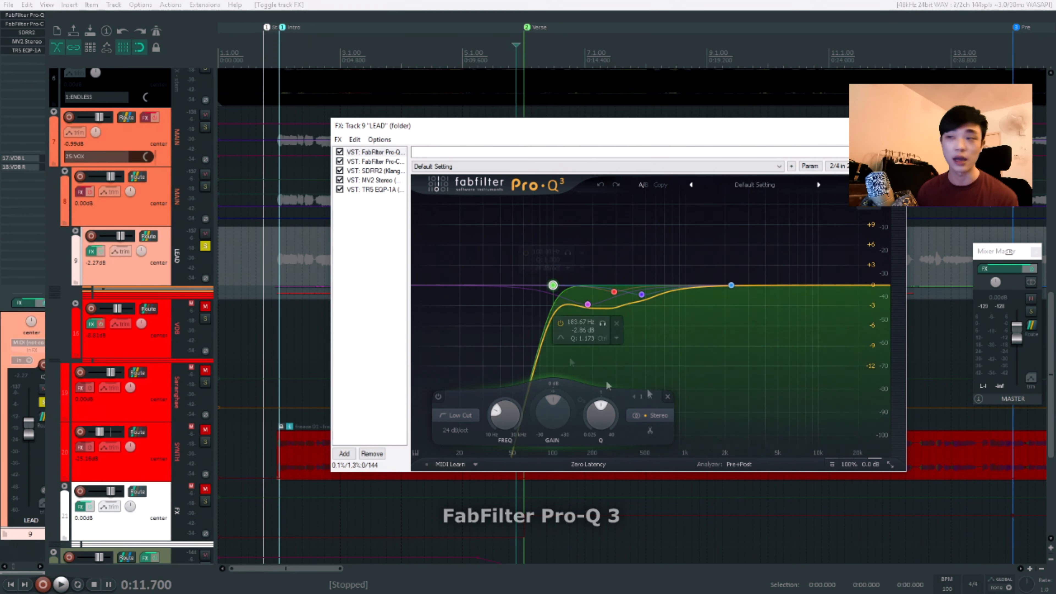
- Examine the FabFilter Pro-C 2 compressor settings on LEAD, including its gain control
{"action": "left_click", "coordinate": [374, 162]}
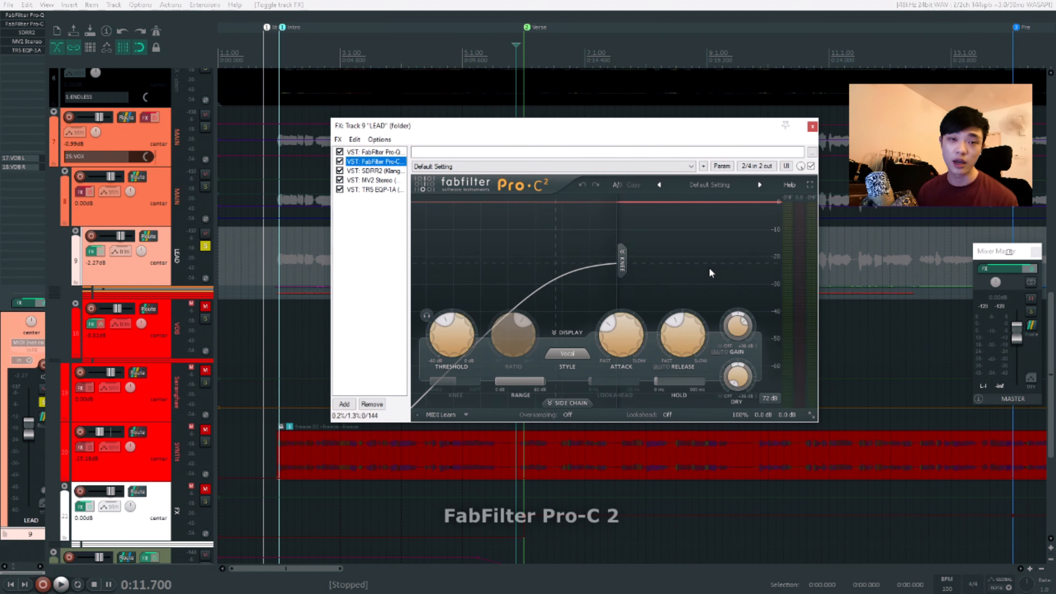
{"action": "left_click", "coordinate": [726, 259]}
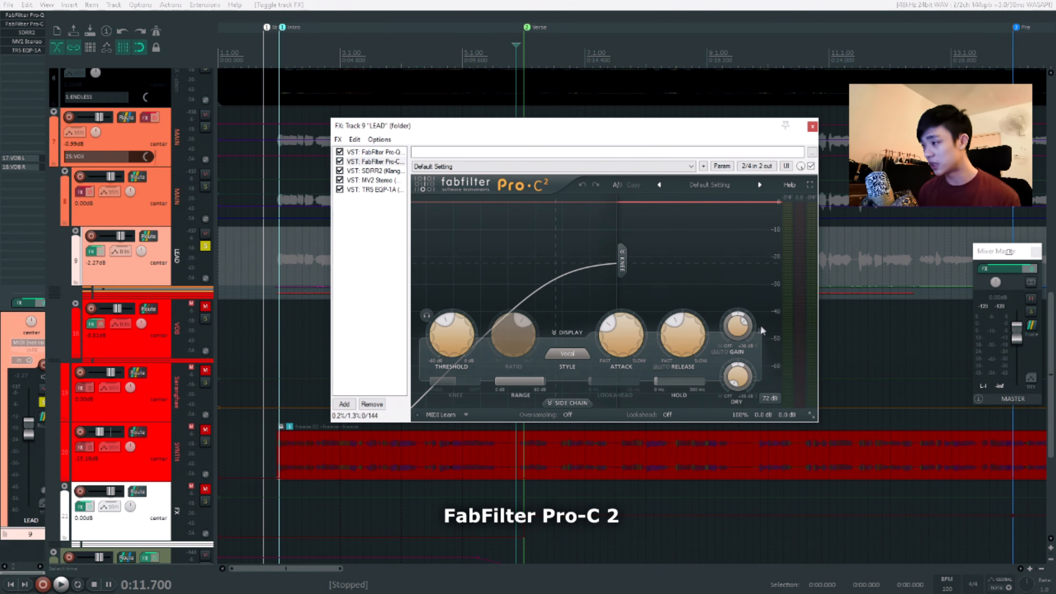
{"action": "left_click", "coordinate": [738, 326]}
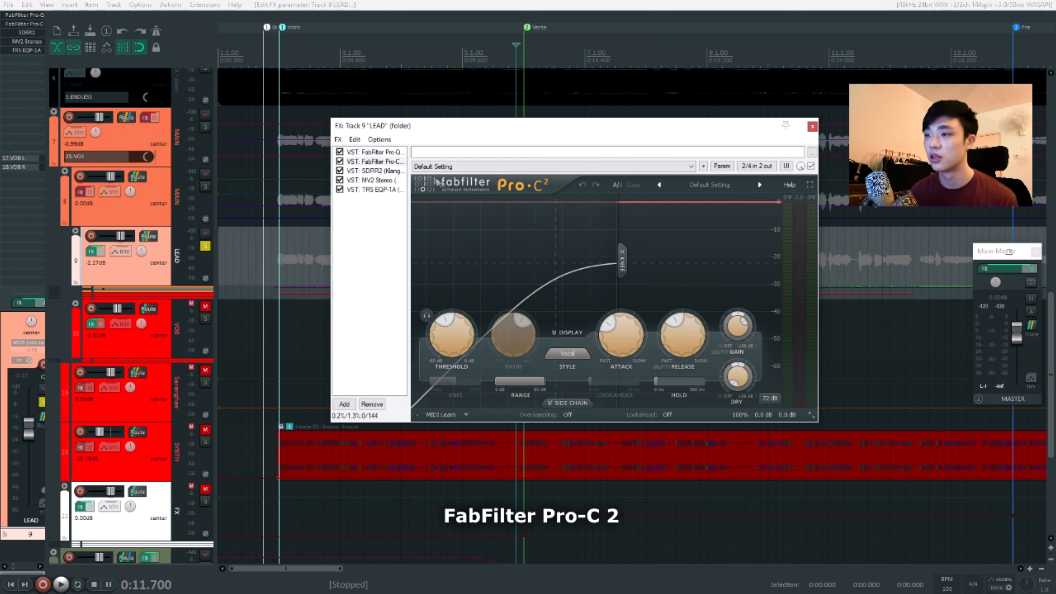
- Examine the Klanghelm SDRR saturation settings on LEAD, including its Drive control
{"action": "left_click", "coordinate": [392, 170]}
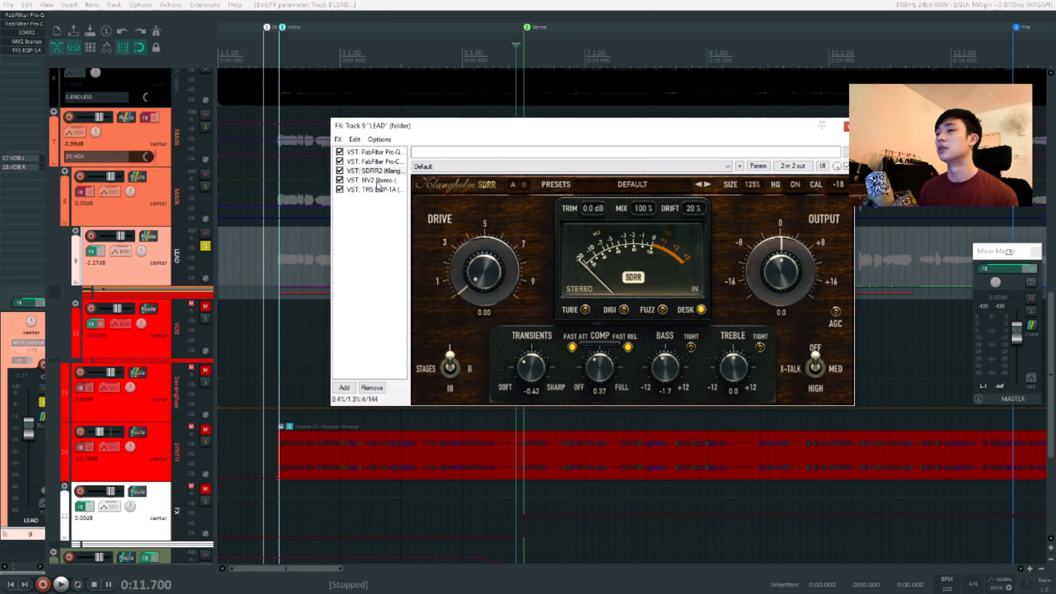
{"action": "left_click", "coordinate": [377, 172]}
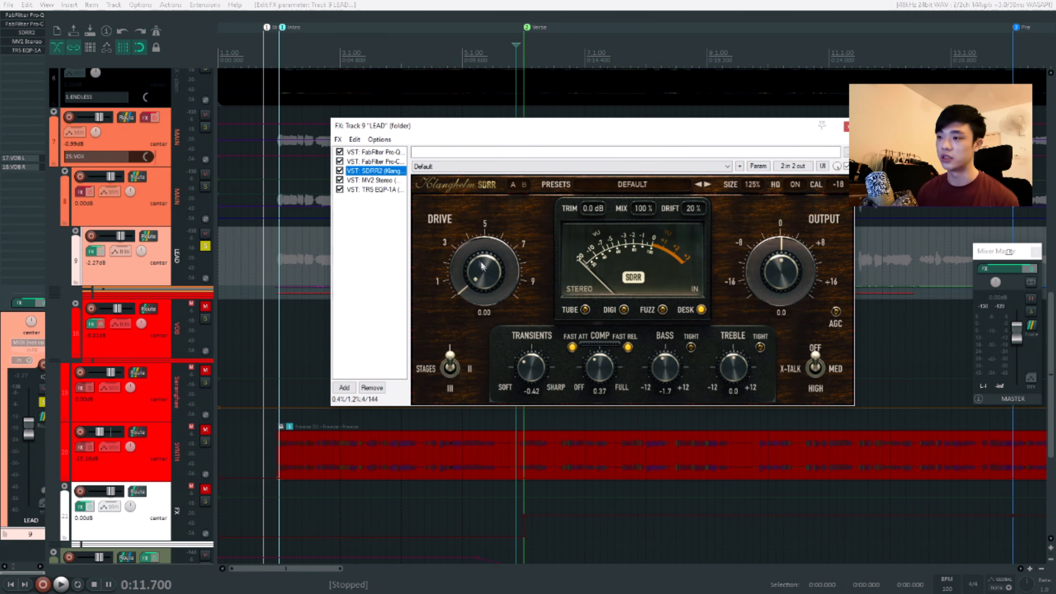
{"action": "left_click", "coordinate": [475, 277]}
- Review the MV2 levels and the T-RackS EQP-1A high-frequency settings on LEAD, and close the FX chain
{"action": "left_click", "coordinate": [383, 180]}
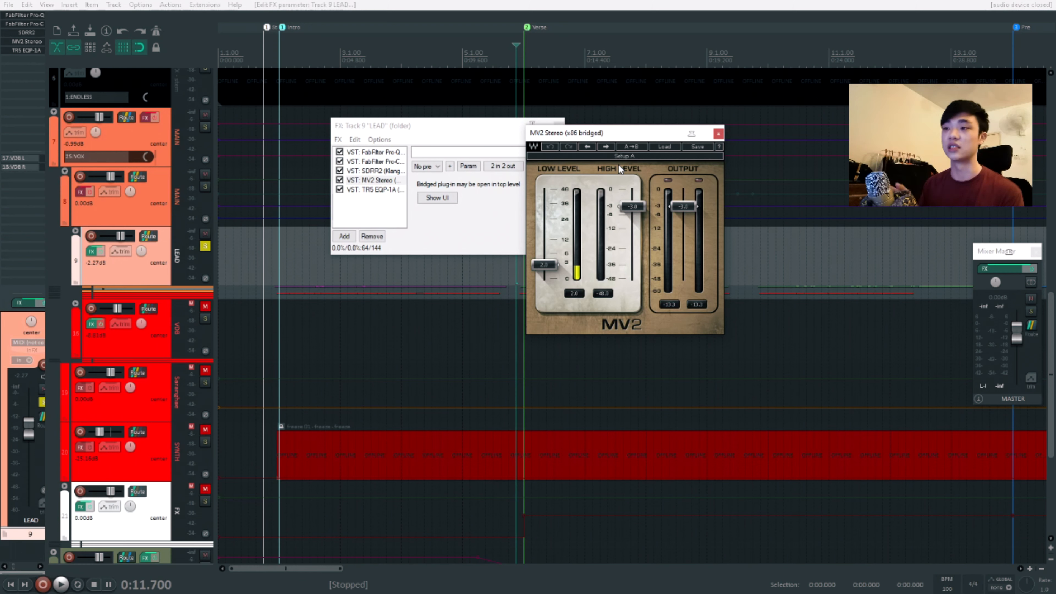
{"action": "left_click", "coordinate": [399, 192]}
{"action": "left_click", "coordinate": [718, 133]}
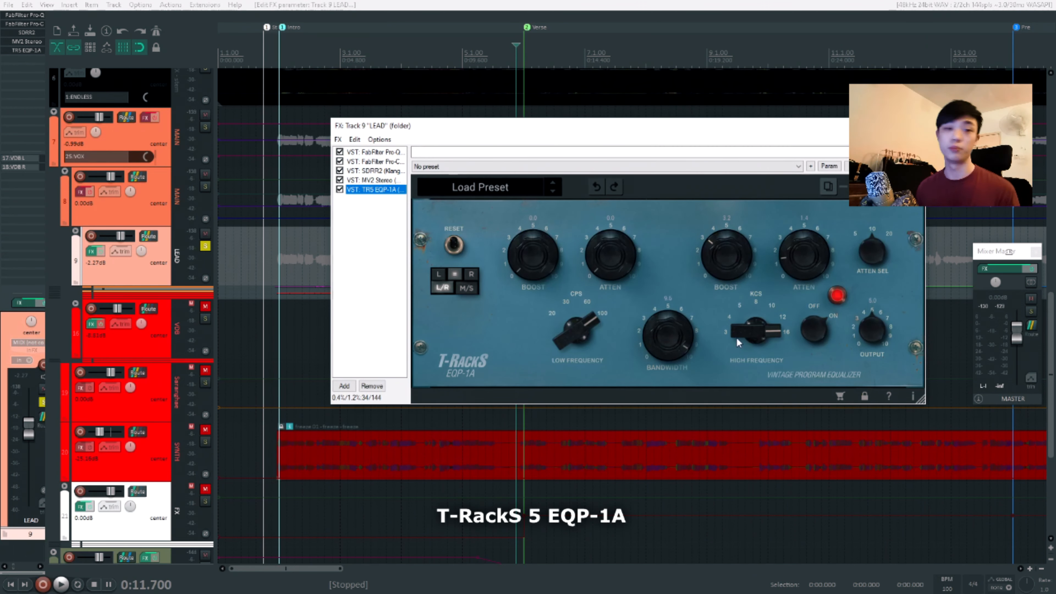
{"action": "left_click", "coordinate": [729, 328]}
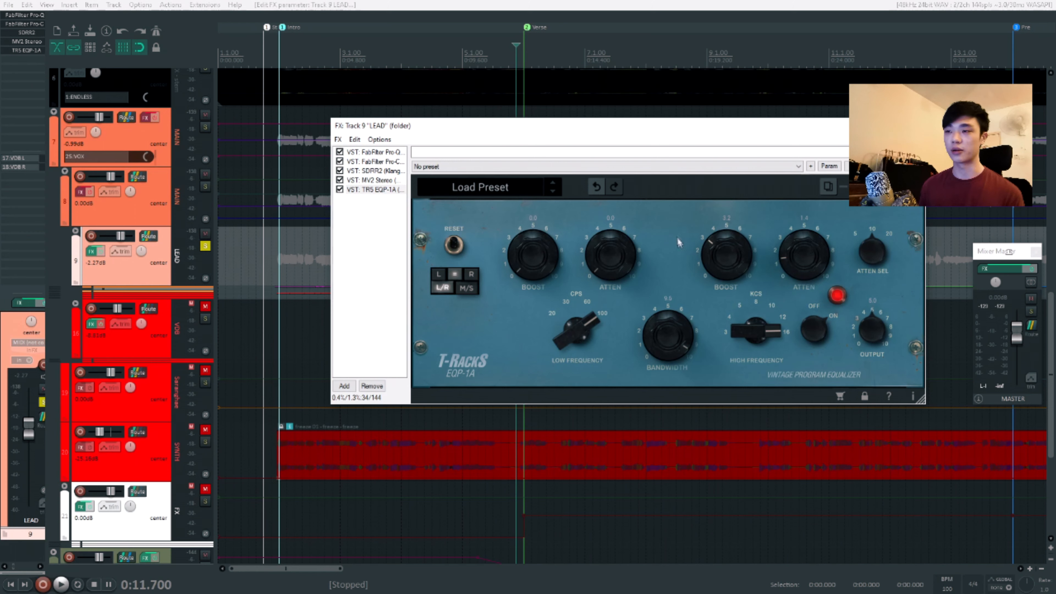
{"action": "left_click", "coordinate": [366, 232]}
{"action": "key", "text": "Escape"}
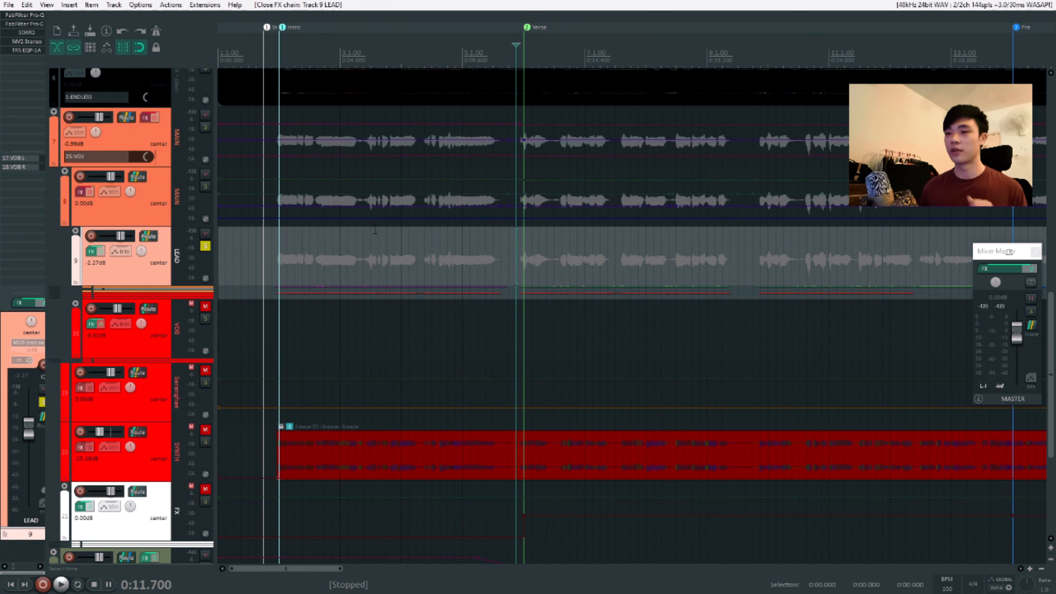
- Clear all track solos, unmute the VDB folder and expand it to reveal its child tracks
{"action": "key", "text": "alt+F6"}
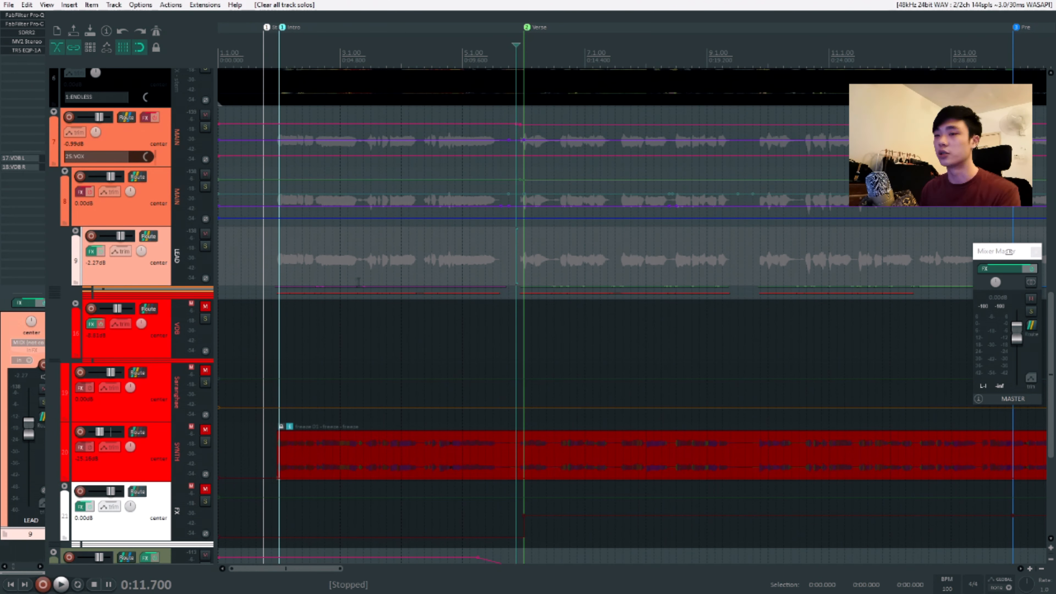
{"action": "left_click", "coordinate": [206, 306]}
{"action": "left_click", "coordinate": [176, 327]}
{"action": "scroll", "coordinate": [180, 340], "scroll_direction": "up", "scroll_amount": 2}
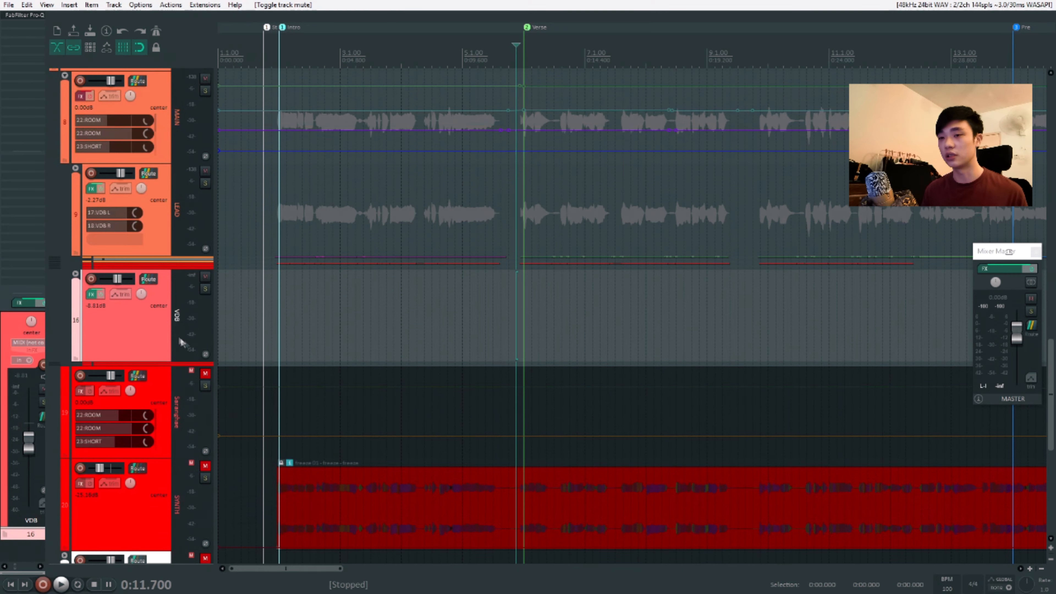
{"action": "left_click", "coordinate": [75, 274]}
{"action": "scroll", "coordinate": [183, 266], "scroll_direction": "down", "scroll_amount": 1}
- Trace the routing from the LEAD source track to the VDB L and VDB R send tracks
{"action": "left_click", "coordinate": [176, 246]}
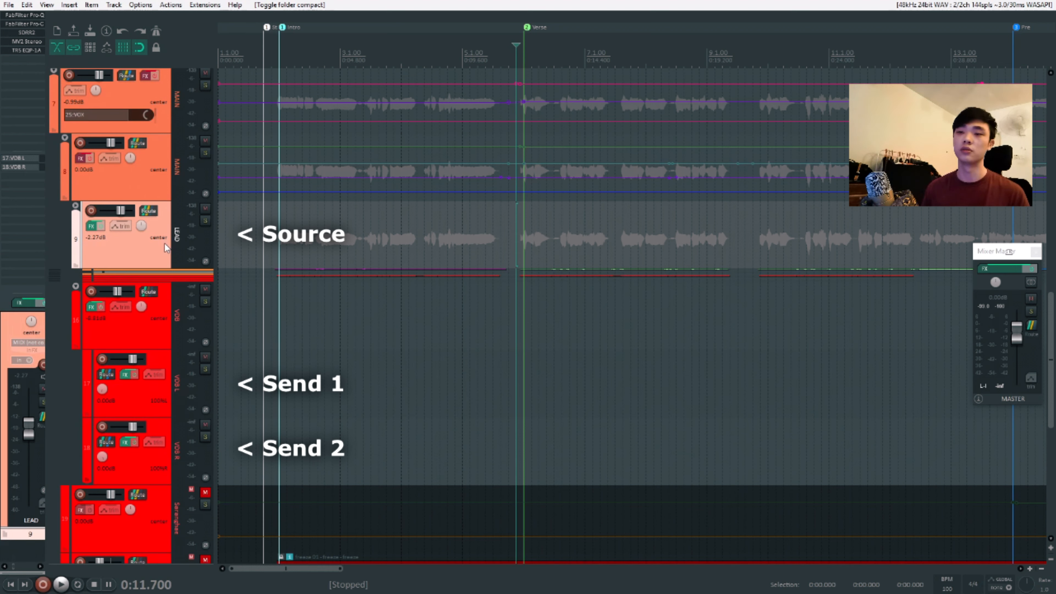
{"action": "left_click", "coordinate": [163, 332]}
{"action": "left_click", "coordinate": [165, 353]}
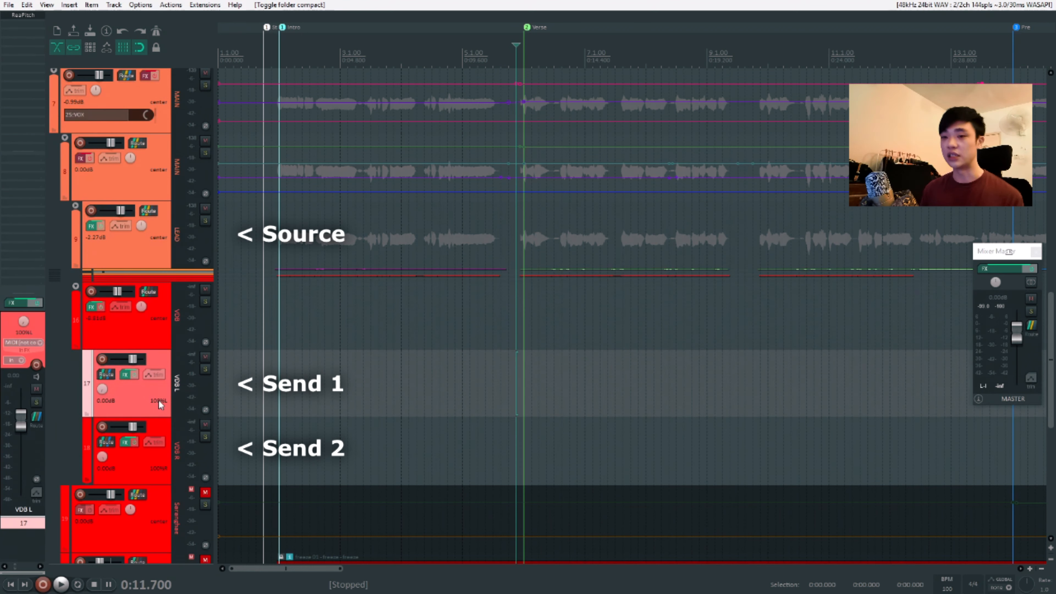
{"action": "scroll", "coordinate": [105, 390], "scroll_direction": "down", "scroll_amount": 1}
{"action": "left_click", "coordinate": [131, 459]}
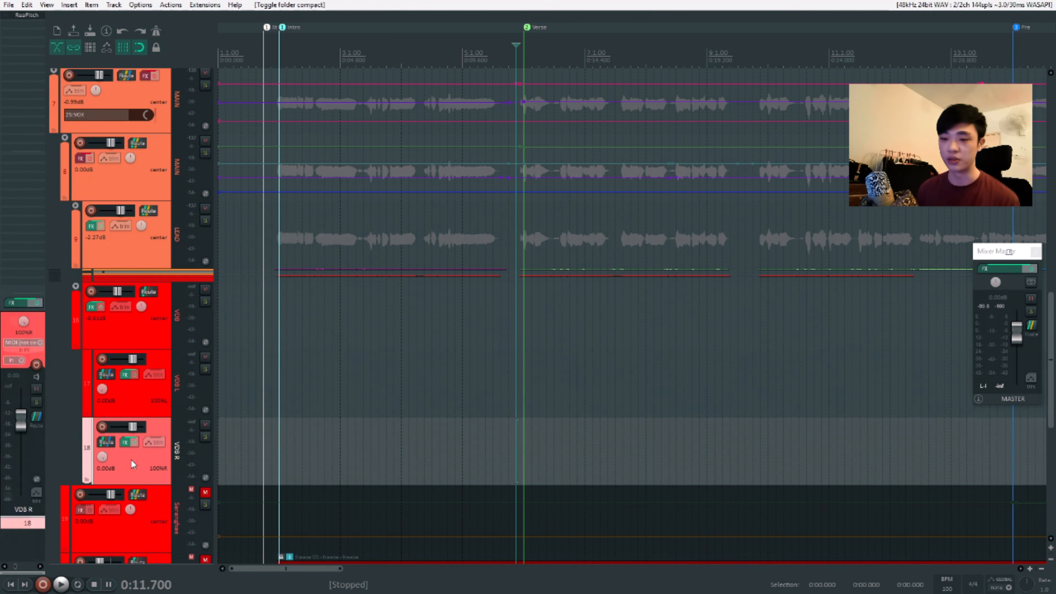
- Open the ReaPitch settings of the VDB L and VDB R tracks next to each other
{"action": "left_click", "coordinate": [170, 389]}
{"action": "left_click", "coordinate": [118, 292]}
{"action": "left_click", "coordinate": [17, 14]}
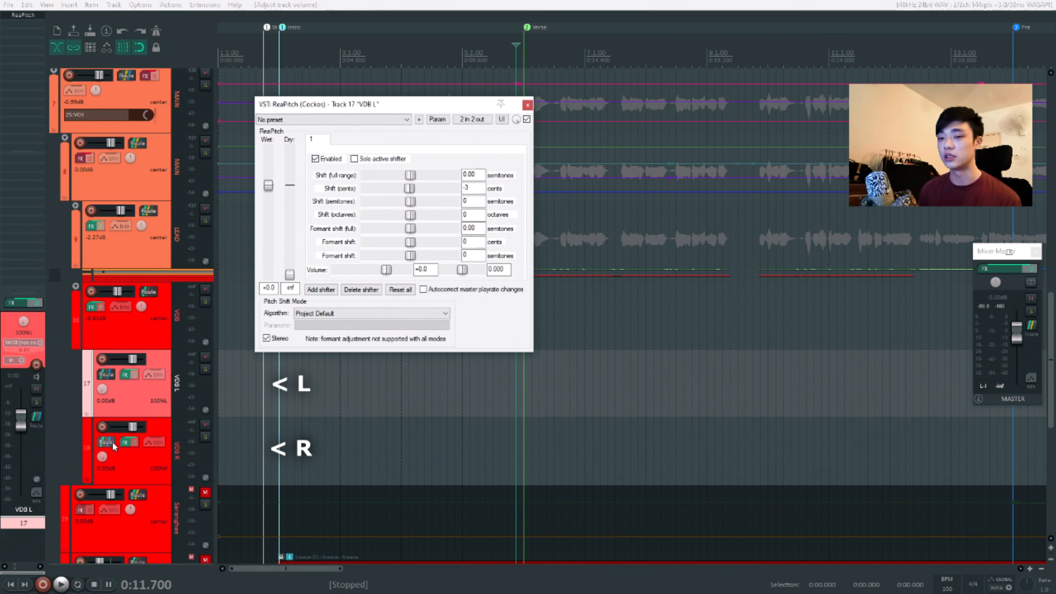
{"action": "left_click", "coordinate": [125, 441]}
{"action": "left_click_drag", "start_coordinate": [295, 30], "coordinate": [857, 74]}
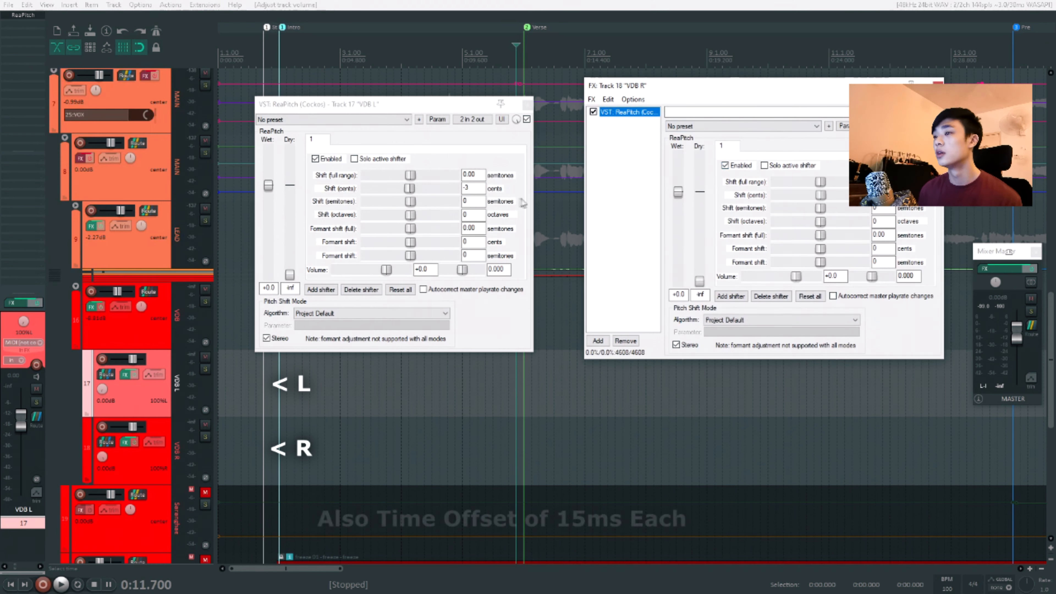
- Compare the cents shift in ReaPitch on VDB L and VDB R, and close both plugin windows
{"action": "left_click", "coordinate": [481, 189]}
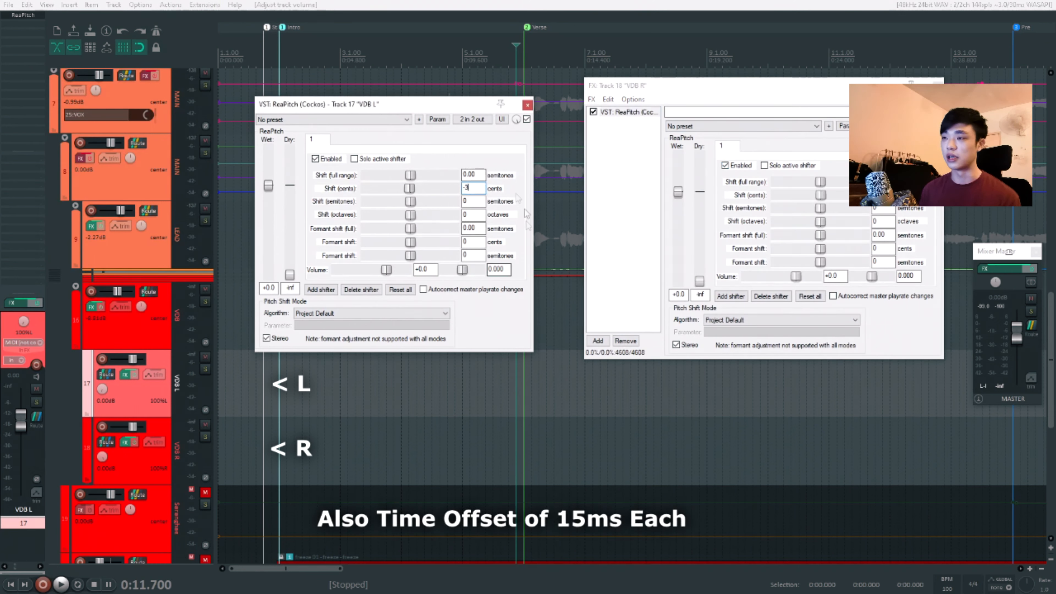
{"action": "left_click", "coordinate": [884, 195]}
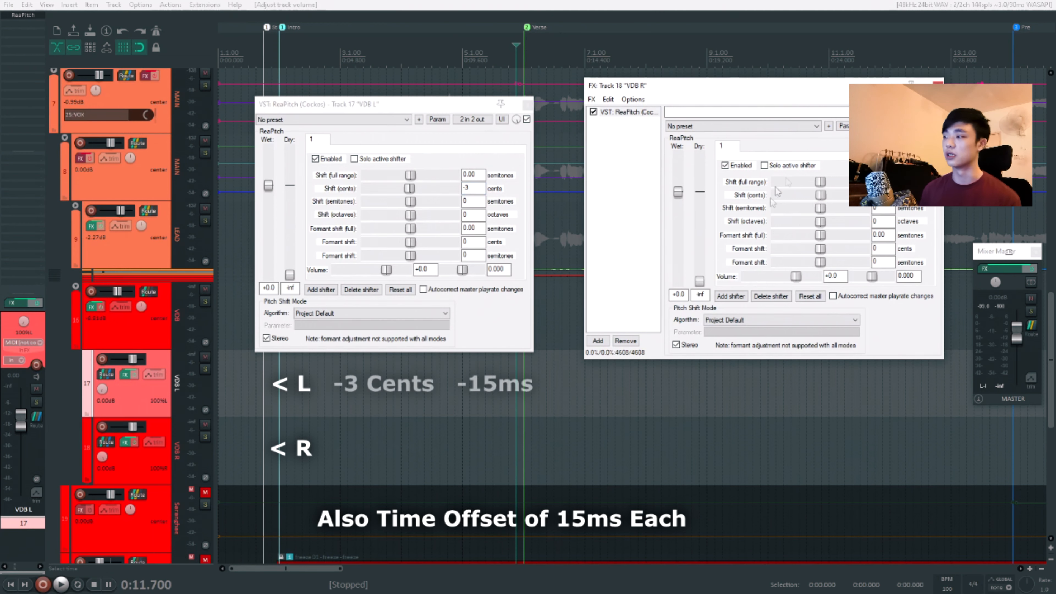
{"action": "left_click", "coordinate": [528, 104]}
{"action": "left_click", "coordinate": [937, 85]}
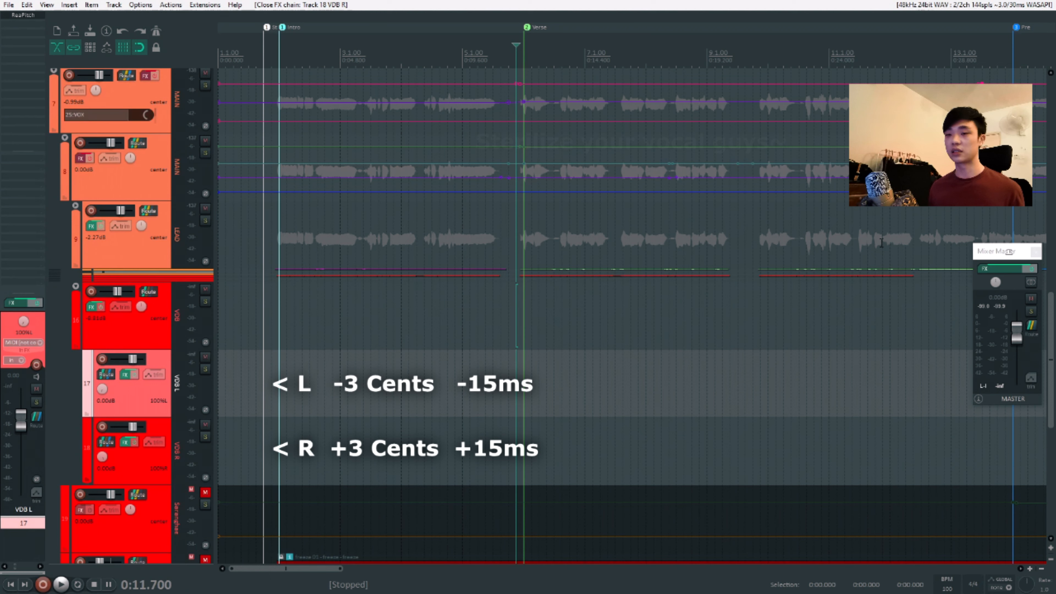
- Solo the VDB folder, and audition it with its FX bypassed and its volume at 0 dB
{"action": "left_click", "coordinate": [157, 321]}
{"action": "key", "text": "F6"}
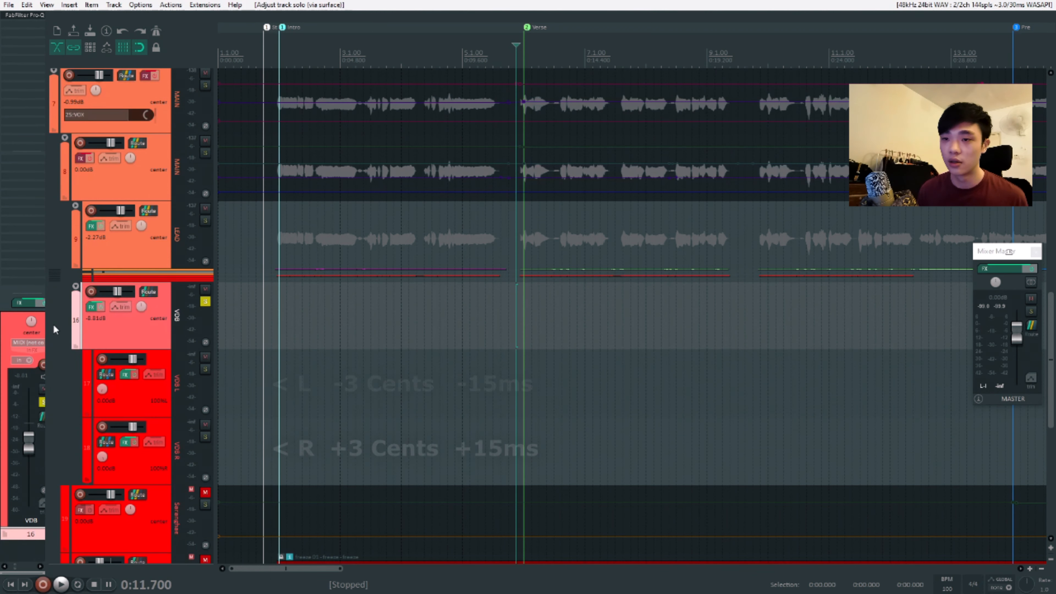
{"action": "left_click", "coordinate": [101, 306]}
{"action": "double_click", "coordinate": [119, 290]}
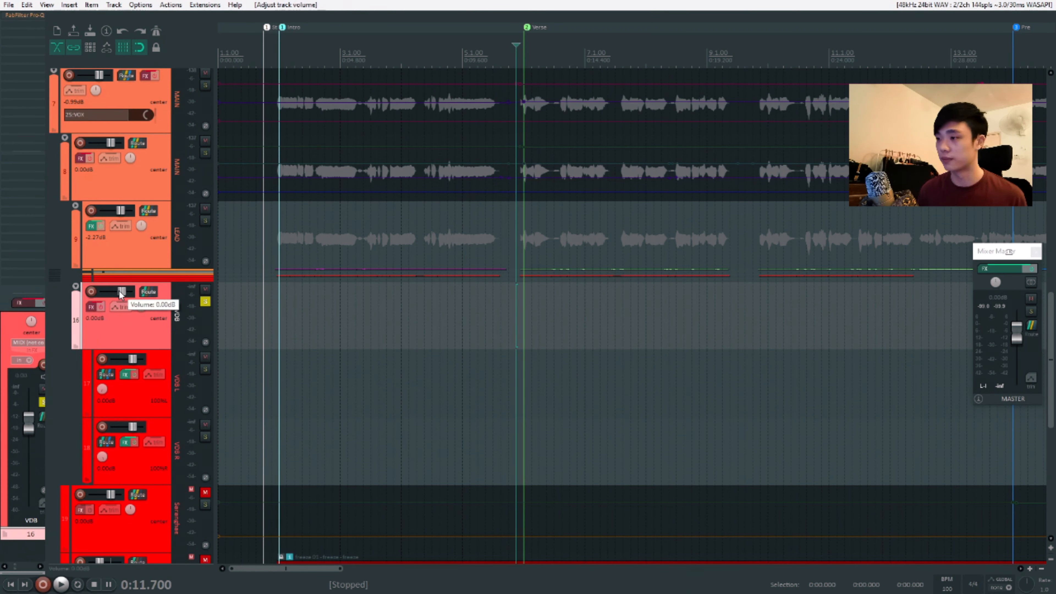
{"action": "key", "text": "space"}
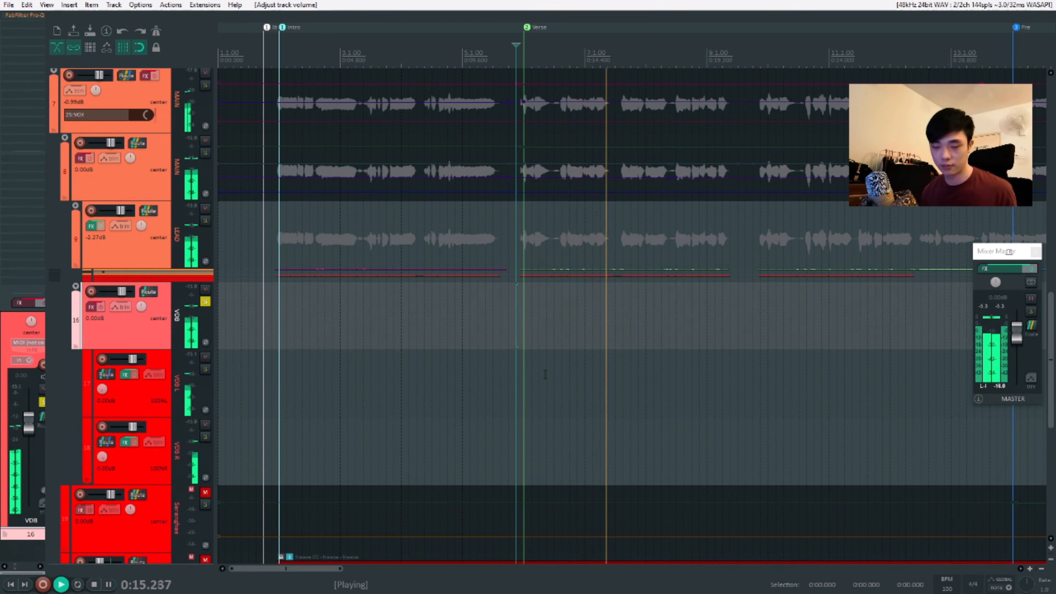
{"action": "key", "text": "space"}
- Re-enable the FX on the VDB folder, keeping the folder soloed
{"action": "key", "text": "F6"}
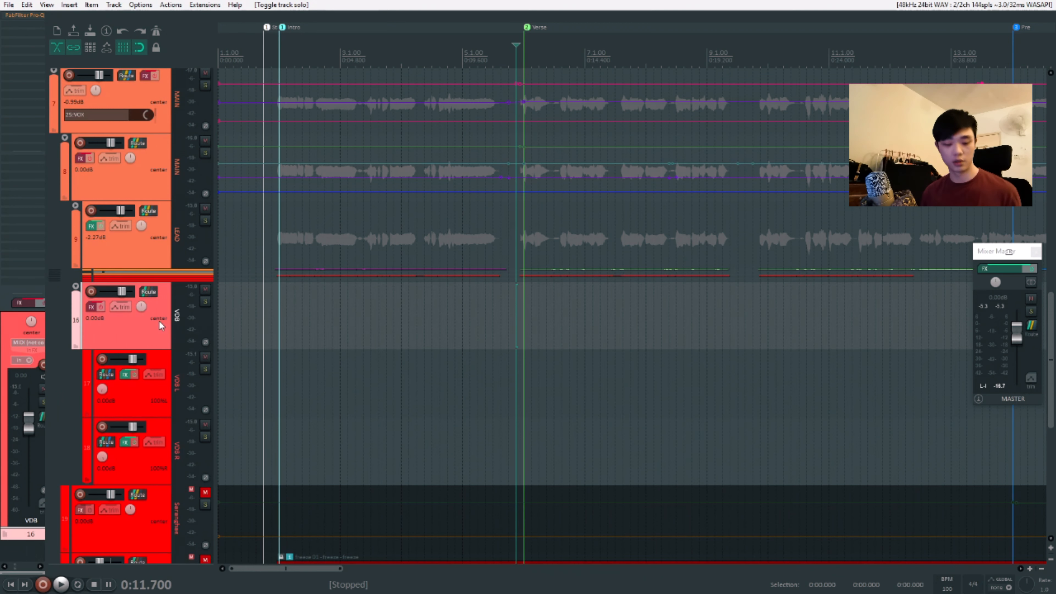
{"action": "key", "text": "F6"}
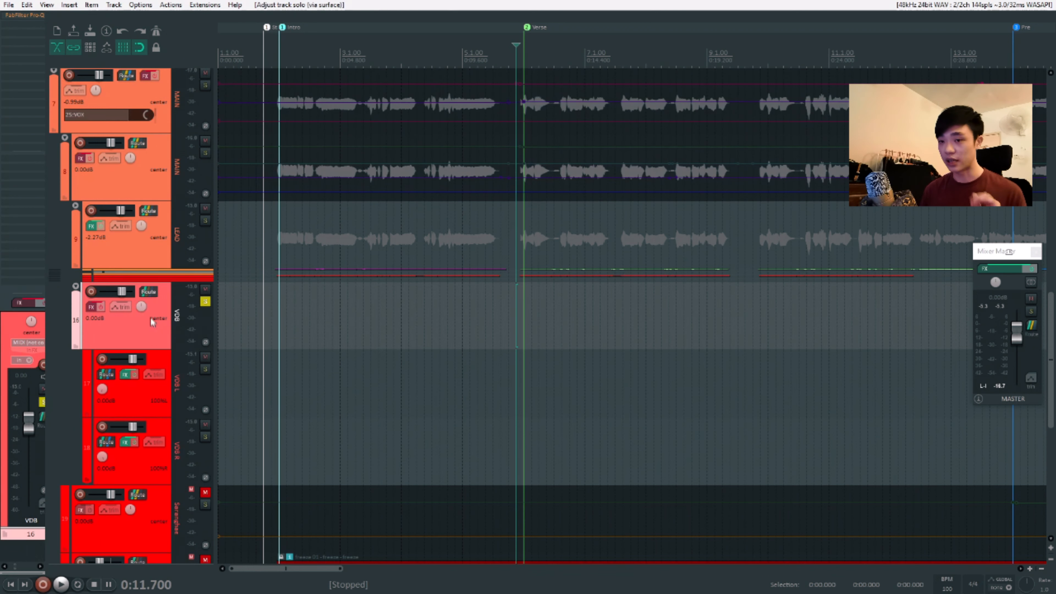
{"action": "left_click", "coordinate": [102, 308]}
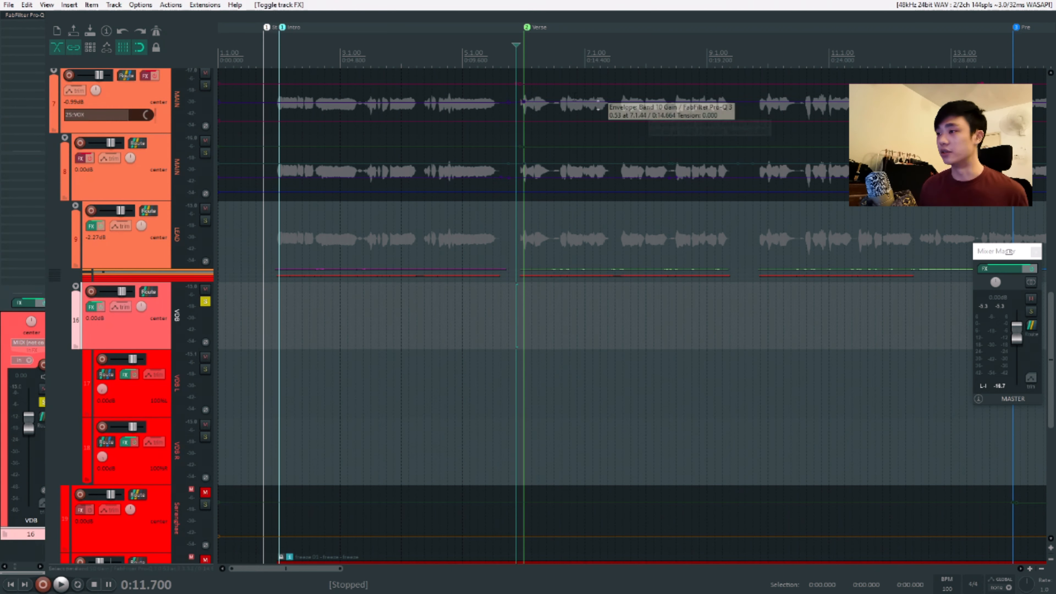
- Examine the FabFilter Pro-Q 3 curve from the VDB FX chain while playing the soloed doubles
{"action": "left_click", "coordinate": [93, 309]}
{"action": "left_click_drag", "start_coordinate": [566, 67], "coordinate": [687, 81]}
{"action": "double_click", "coordinate": [327, 105]}
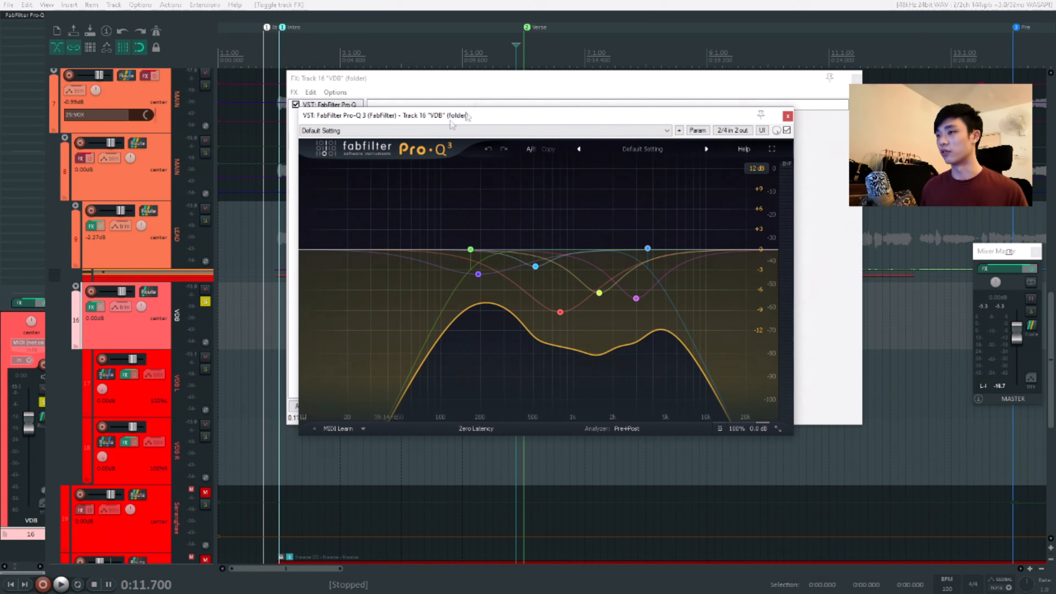
{"action": "left_click", "coordinate": [857, 79]}
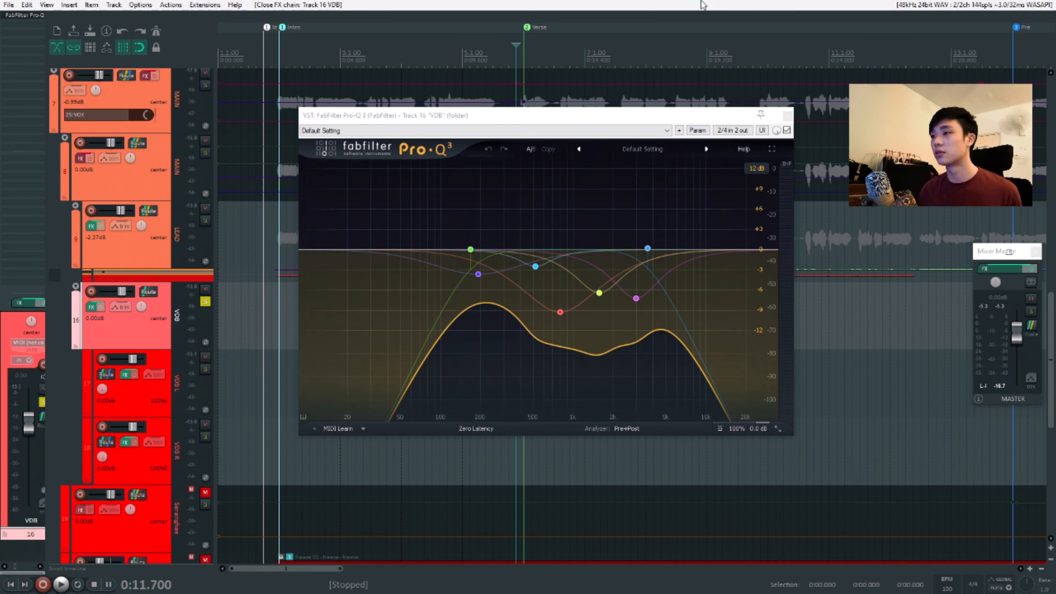
{"action": "key", "text": "space"}
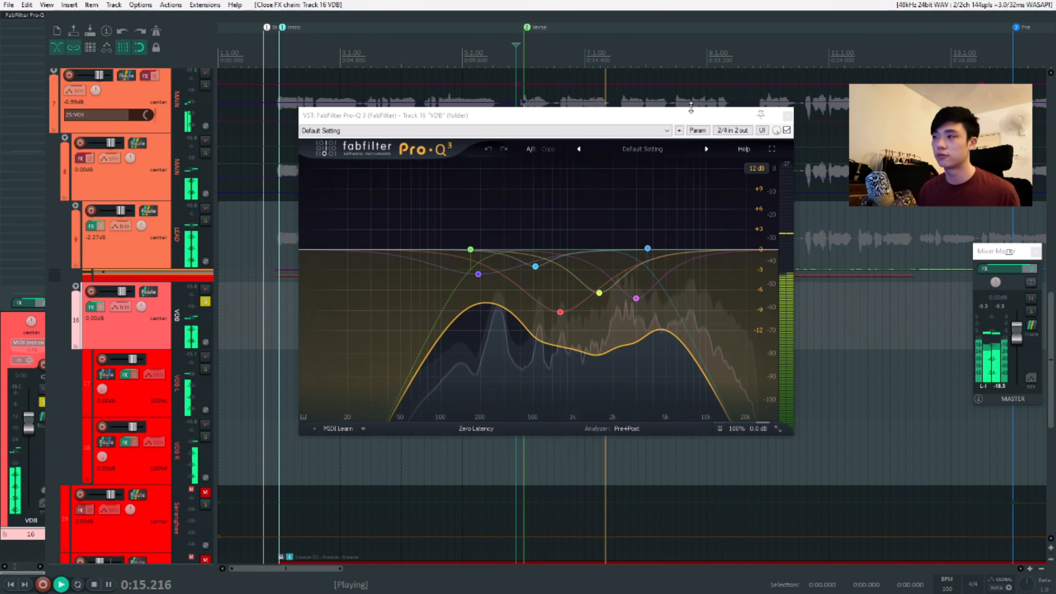
{"action": "key", "text": "space"}
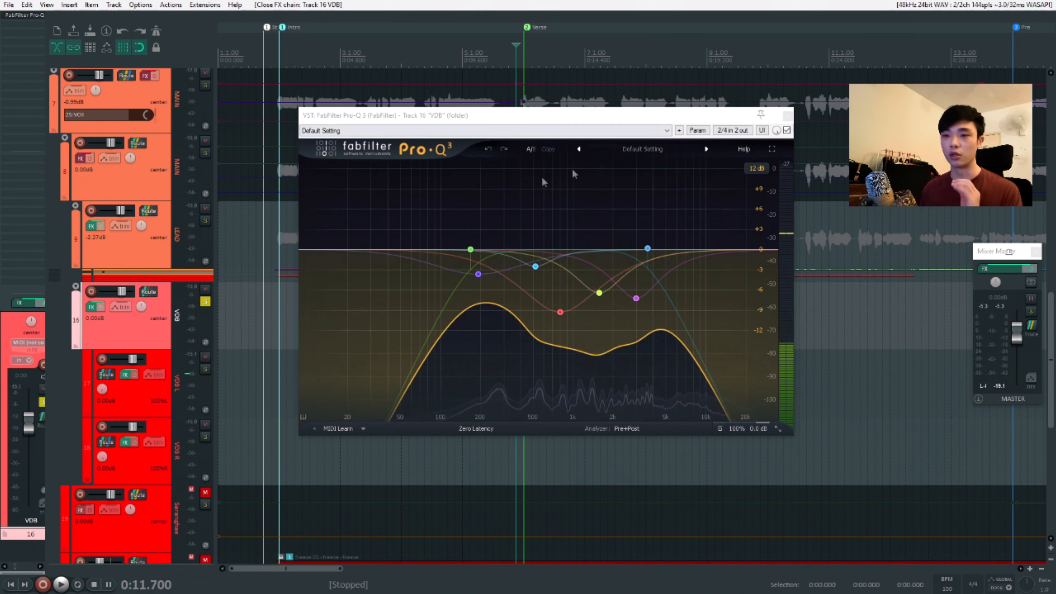
- Clear all track solos and collapse the VDB folder
{"action": "key", "text": "F6"}
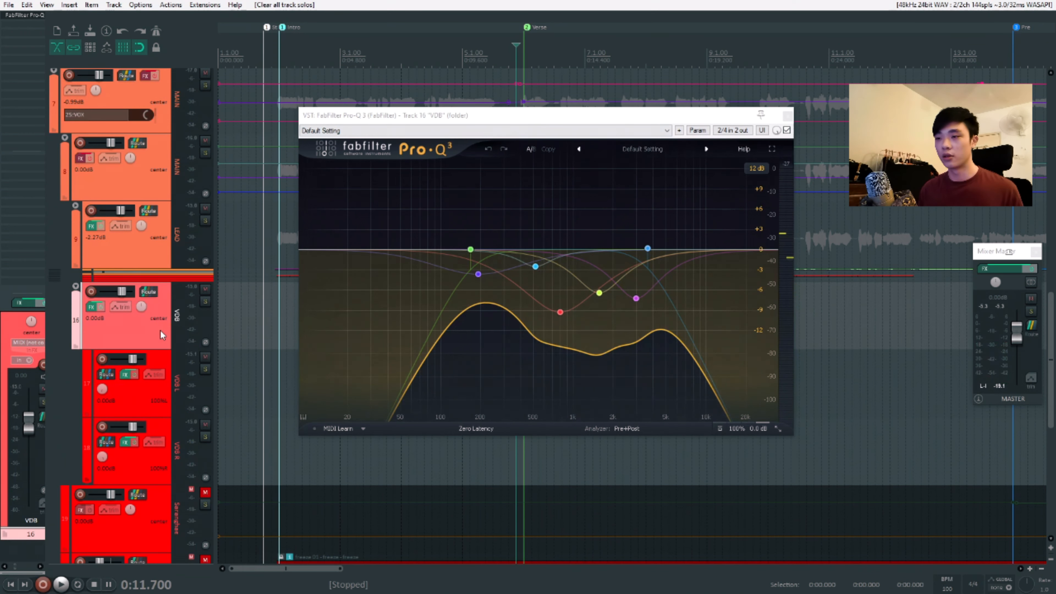
{"action": "key", "text": "f"}
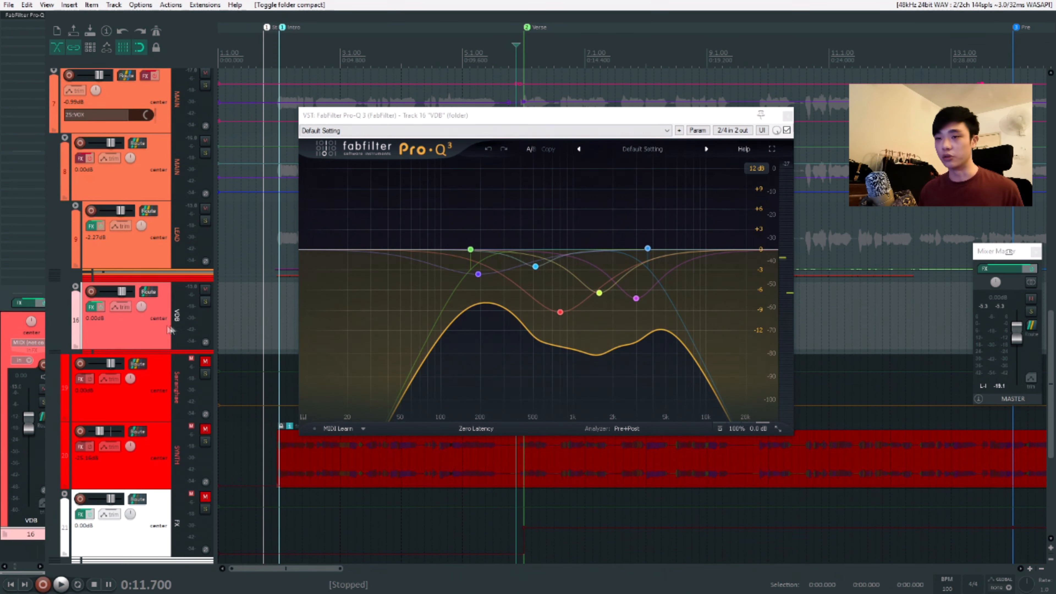
- Solo the LEAD folder, close the VDB equalizer window and audition the lead vocal
{"action": "left_click", "coordinate": [169, 250]}
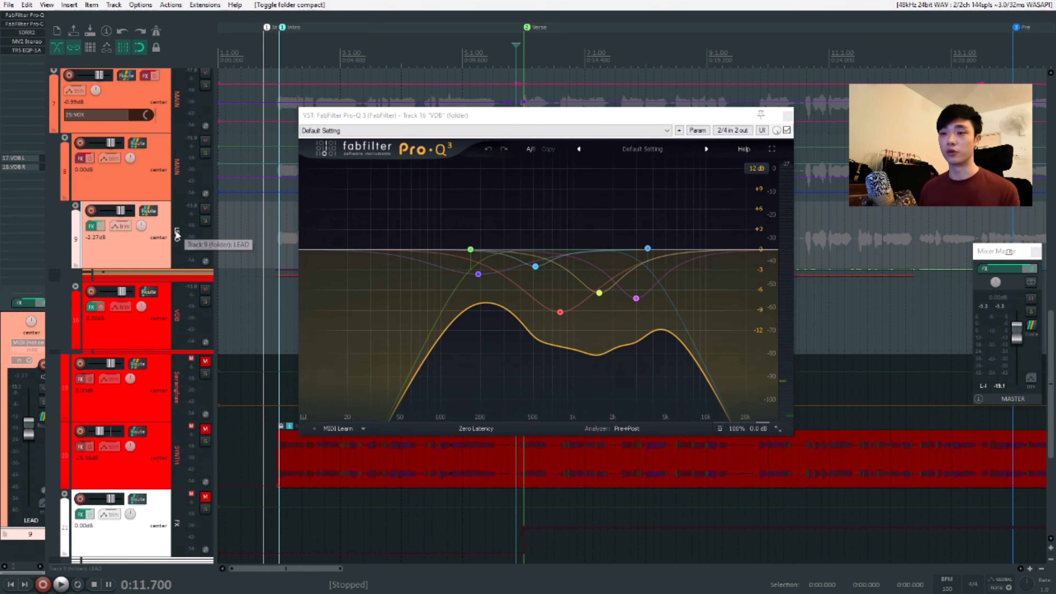
{"action": "left_click", "coordinate": [205, 220]}
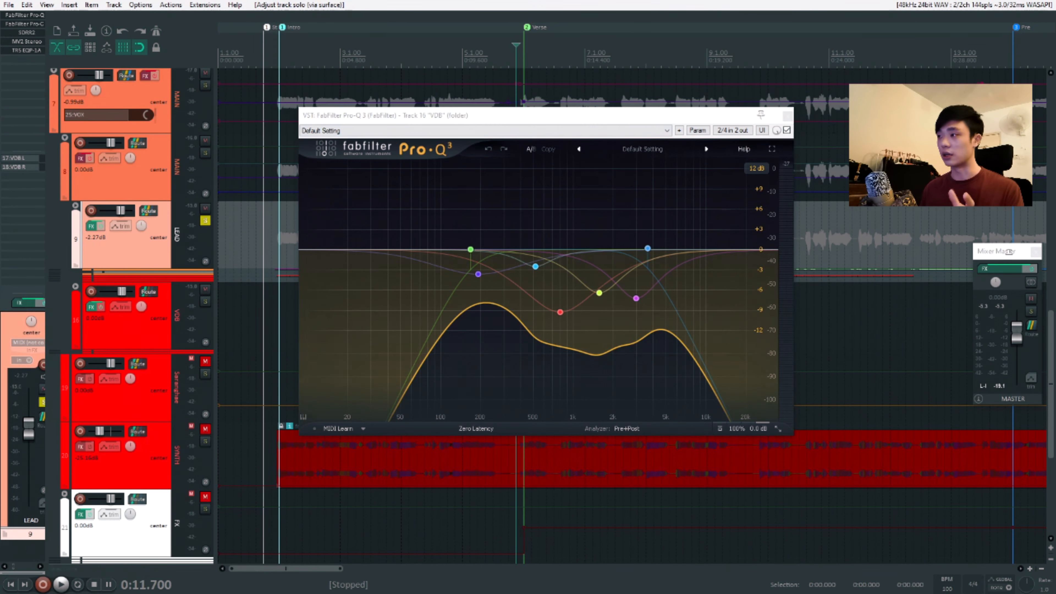
{"action": "left_click", "coordinate": [787, 117]}
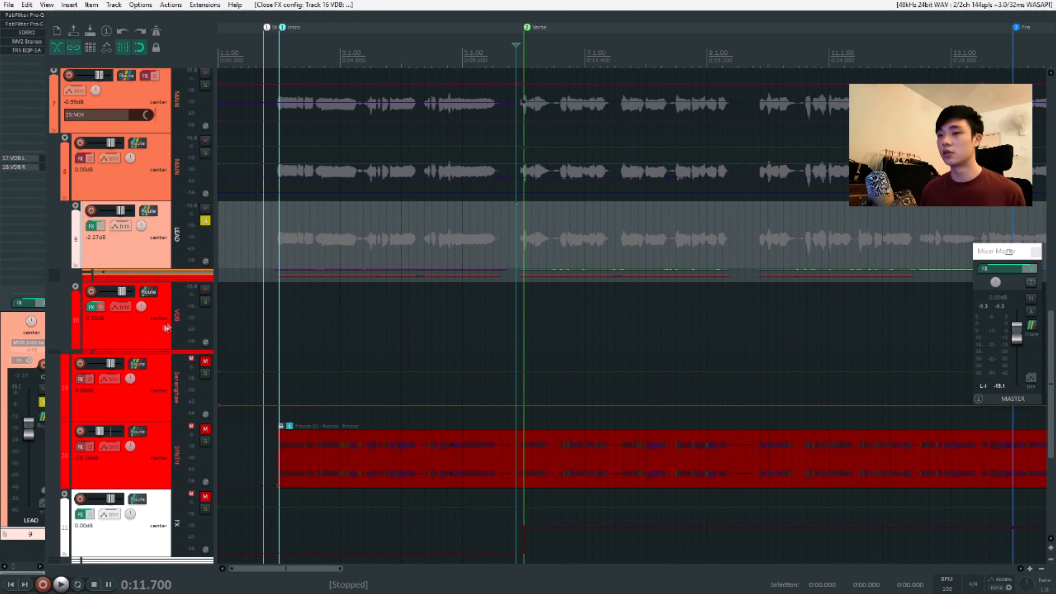
{"action": "key", "text": "space"}
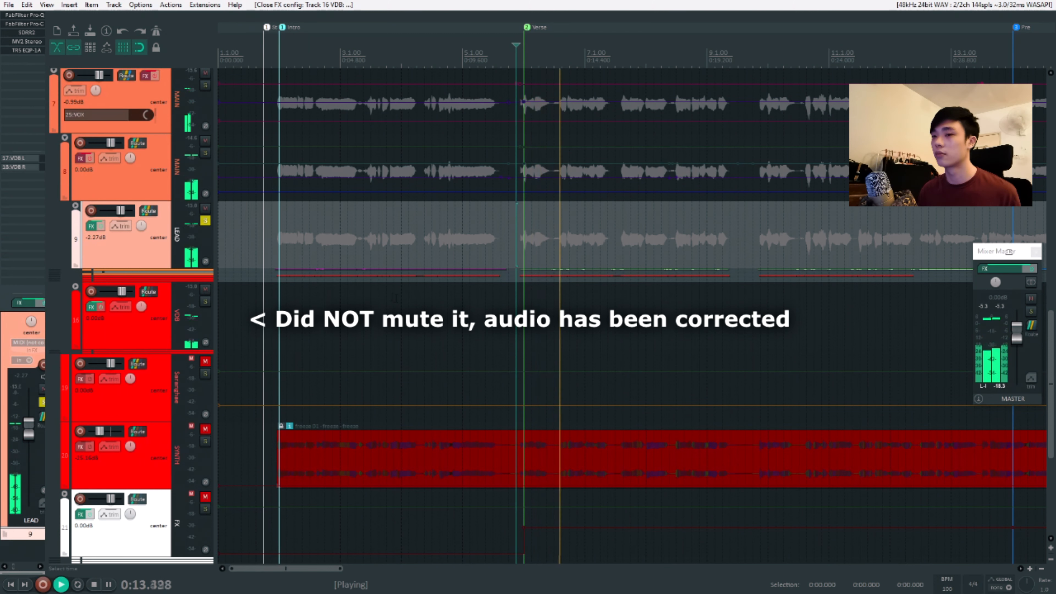
{"action": "key", "text": "space"}
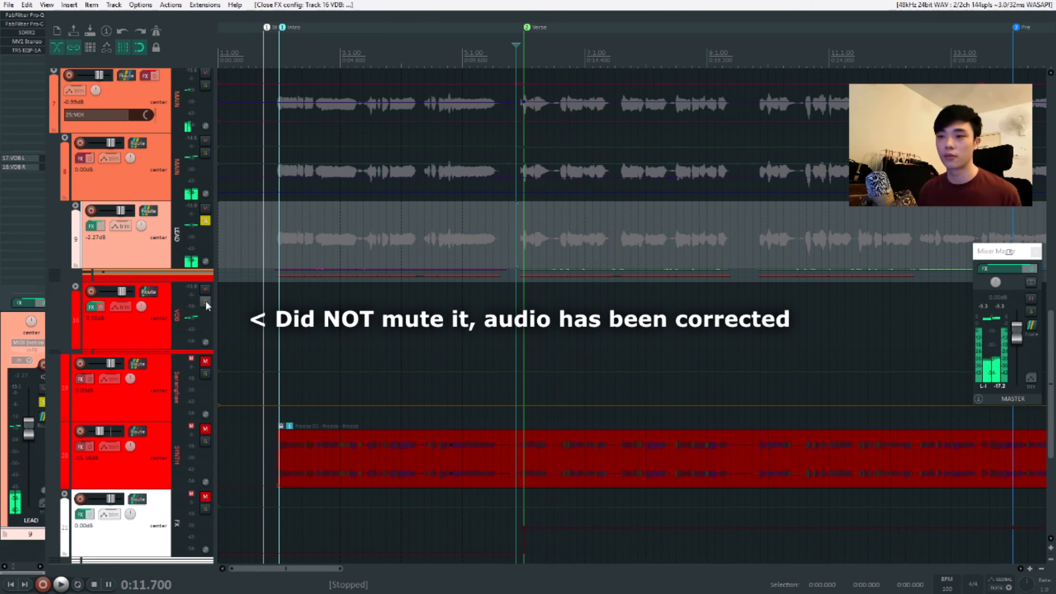
- Solo VDB alongside LEAD and play both together to hear the doubled vocal
{"action": "left_click", "coordinate": [205, 304]}
{"action": "key", "text": "space"}
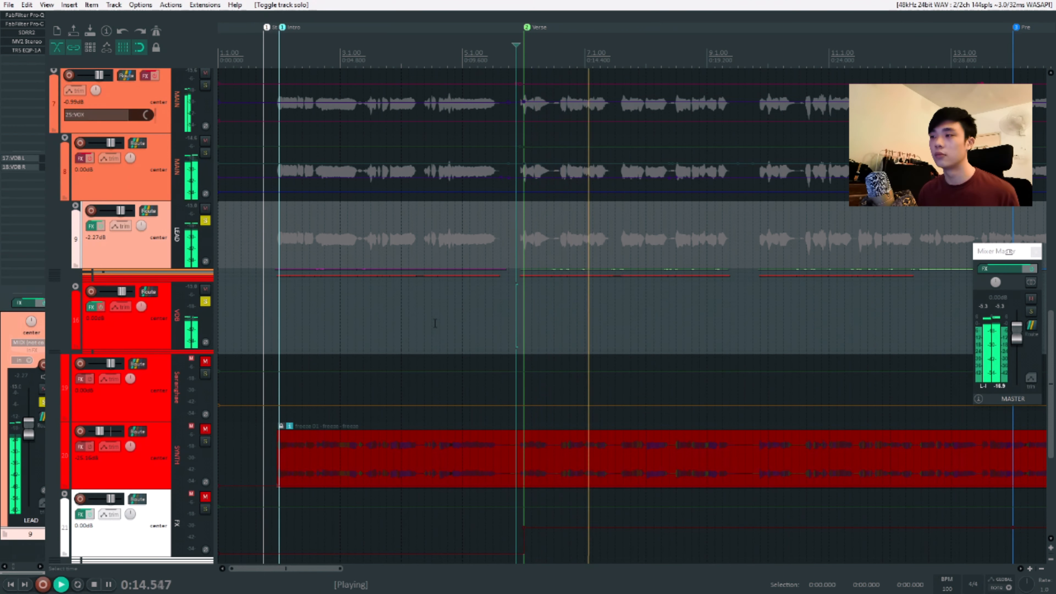
{"action": "key", "text": "space"}
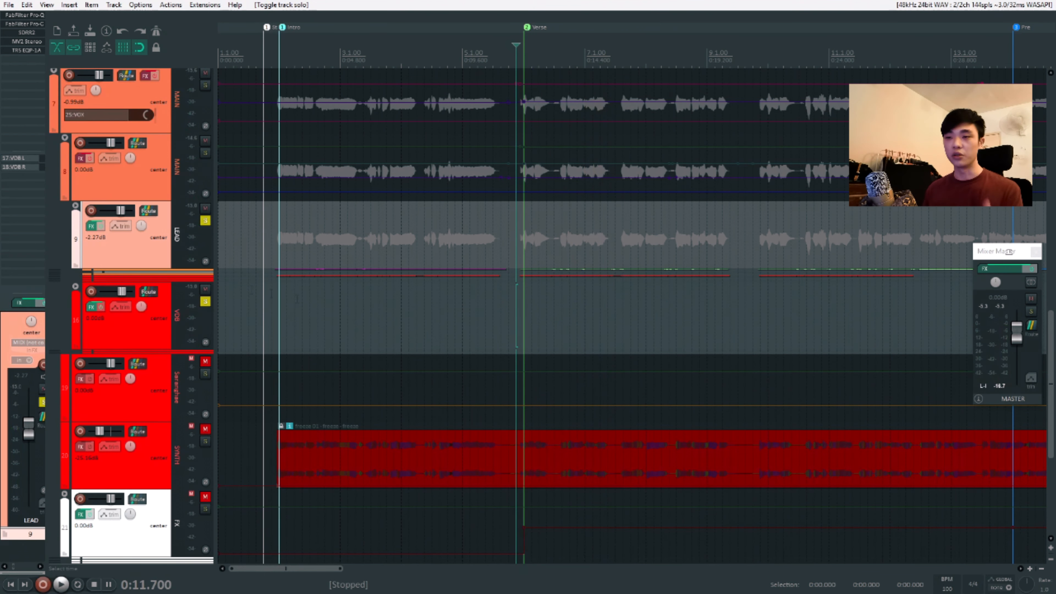
- Lower the VDB folder's volume to below -6.25 dB and audition it together with LEAD
{"action": "left_click", "coordinate": [171, 314]}
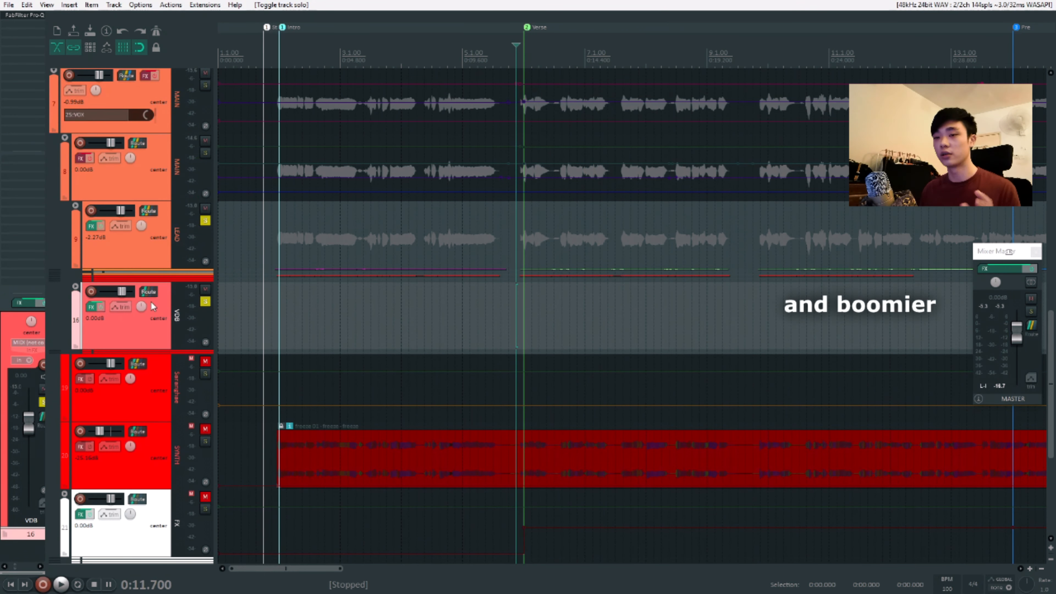
{"action": "scroll", "coordinate": [114, 294], "scroll_direction": "down", "scroll_amount": 8}
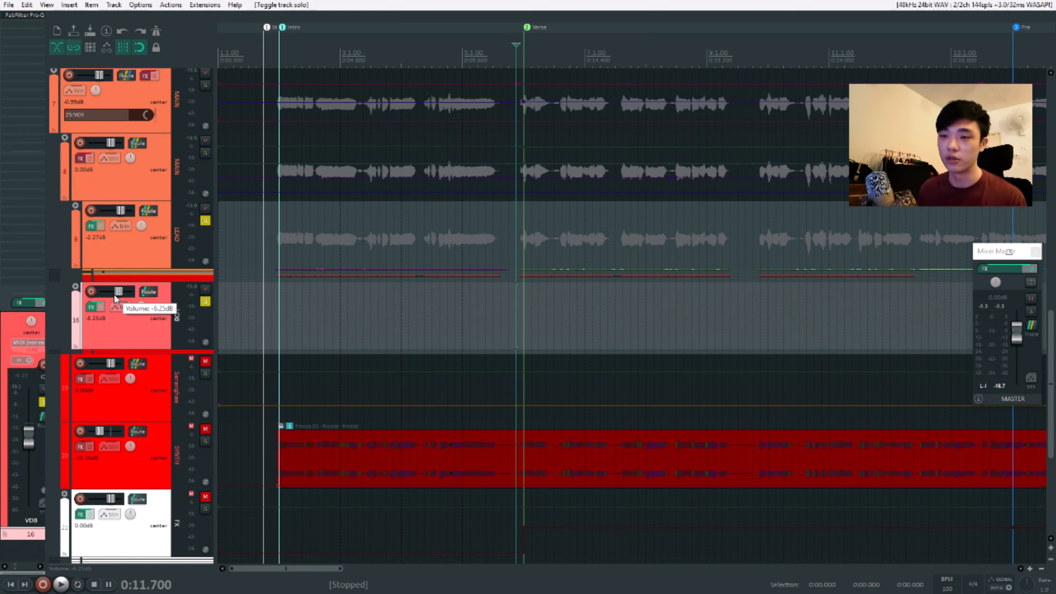
{"action": "scroll", "coordinate": [114, 294], "scroll_direction": "down", "scroll_amount": 2}
{"action": "left_click", "coordinate": [210, 246]}
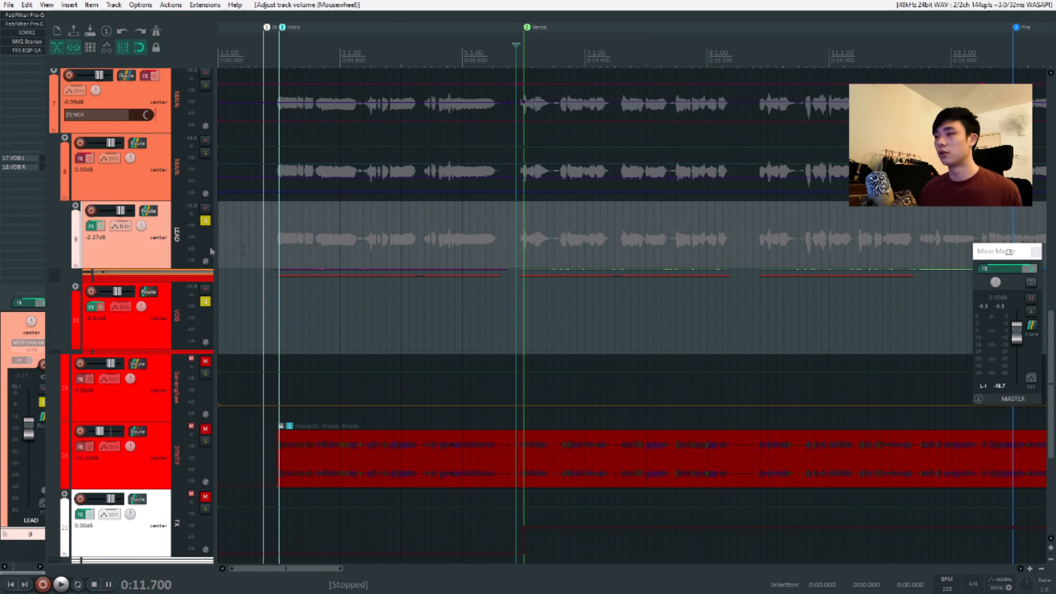
{"action": "key", "text": "space"}
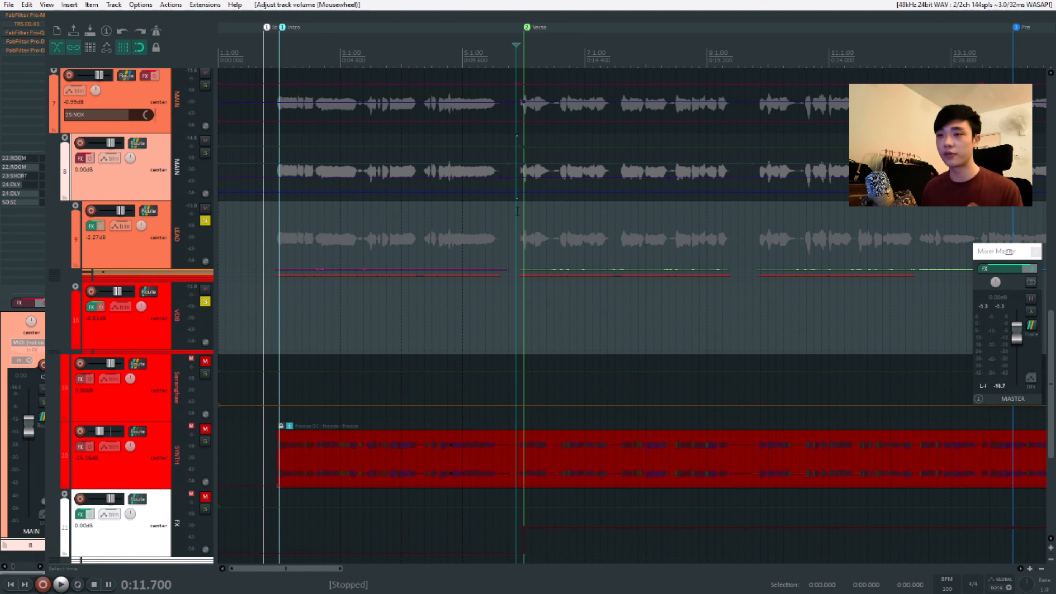
- Clear all track solos and collapse the MAIN folder that contains LEAD and VDB
{"action": "key", "text": "alt+F6"}
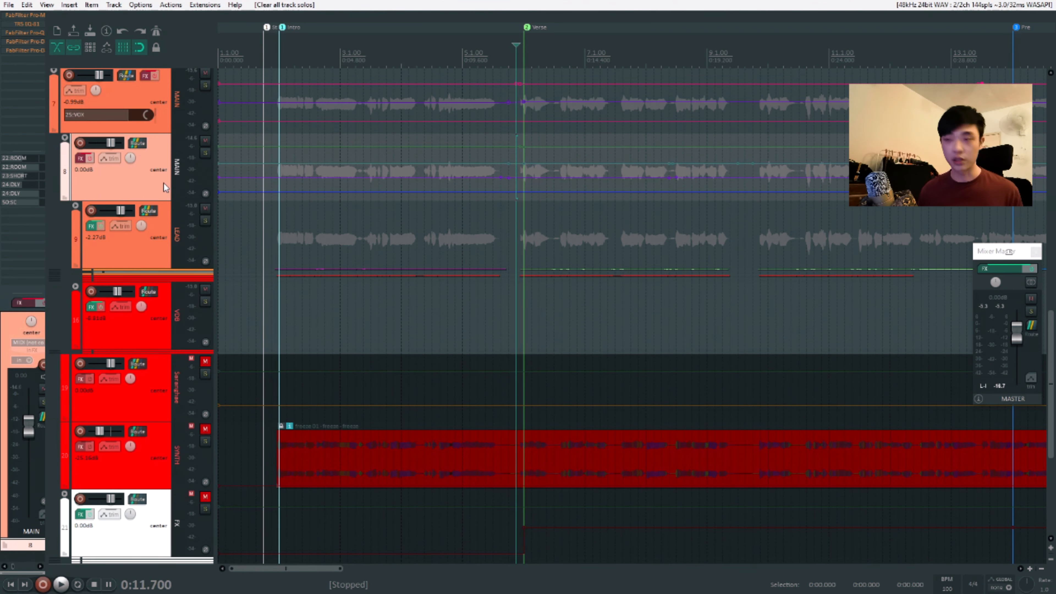
{"action": "left_click", "coordinate": [166, 226]}
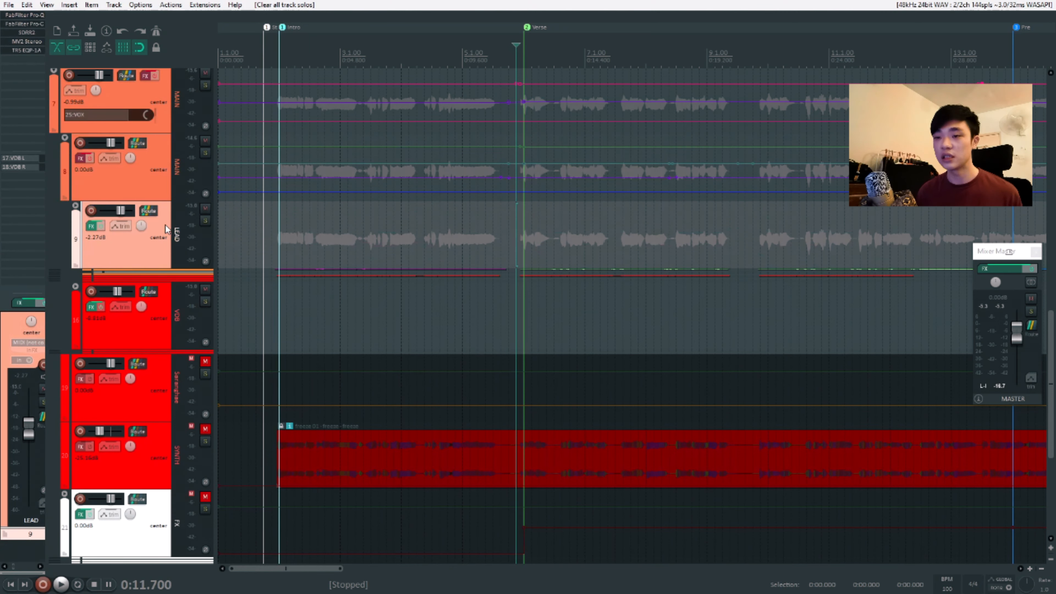
{"action": "left_click", "coordinate": [176, 305], "text": "ctrl"}
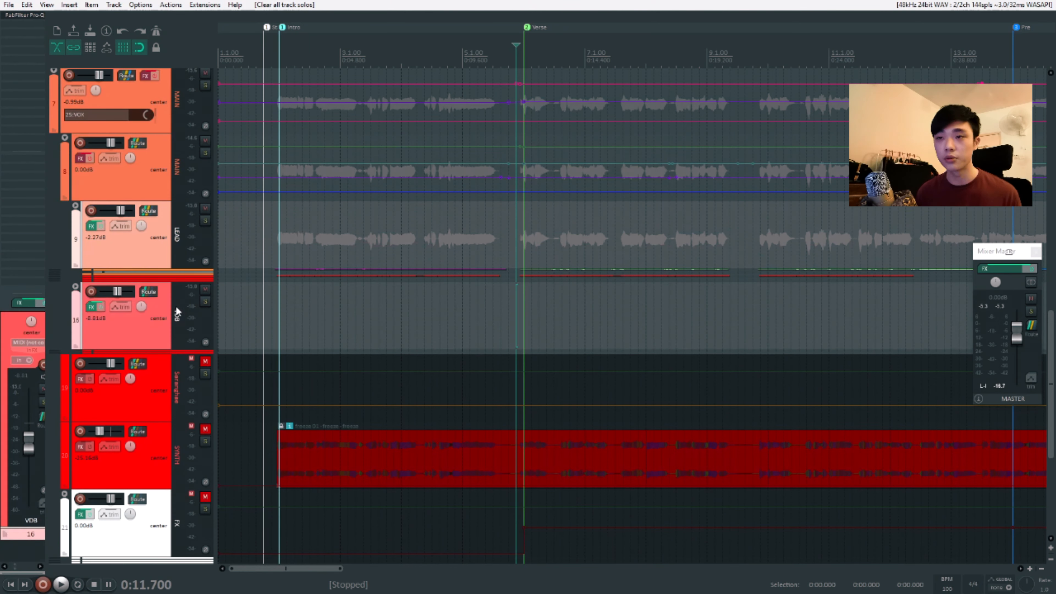
{"action": "left_click", "coordinate": [161, 174]}
{"action": "key", "text": "f"}
{"action": "key", "text": "f"}
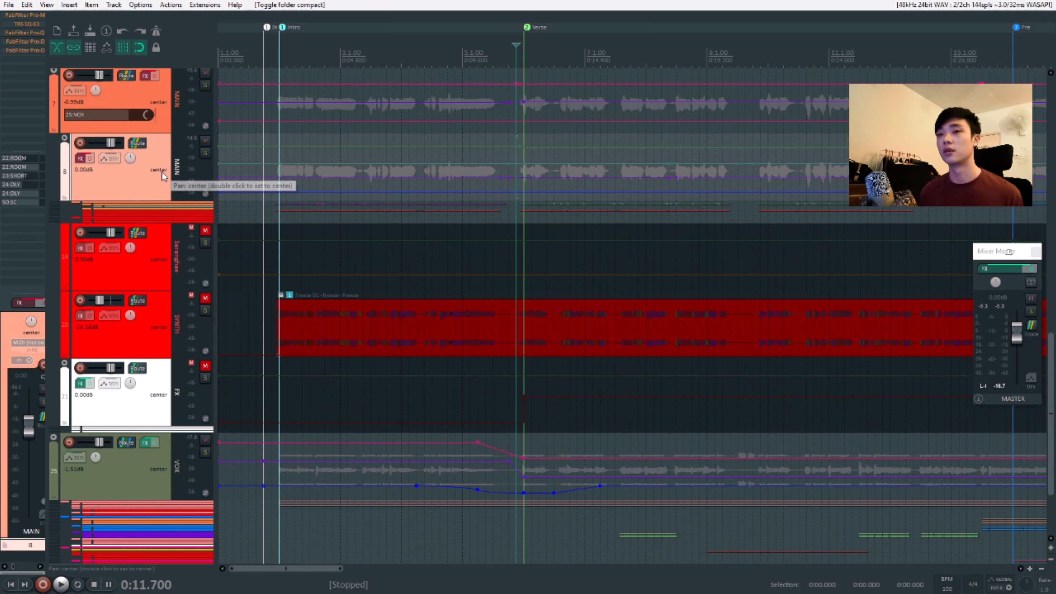
- Solo the collapsed MAIN folder and audition the combined vocals
{"action": "key", "text": "F6"}
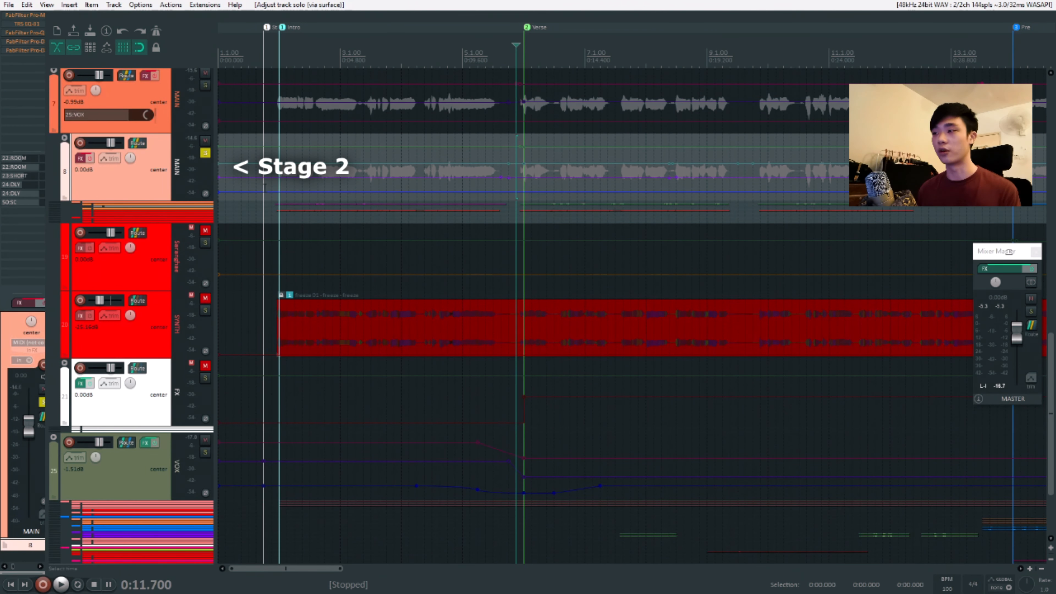
{"action": "key", "text": "space"}
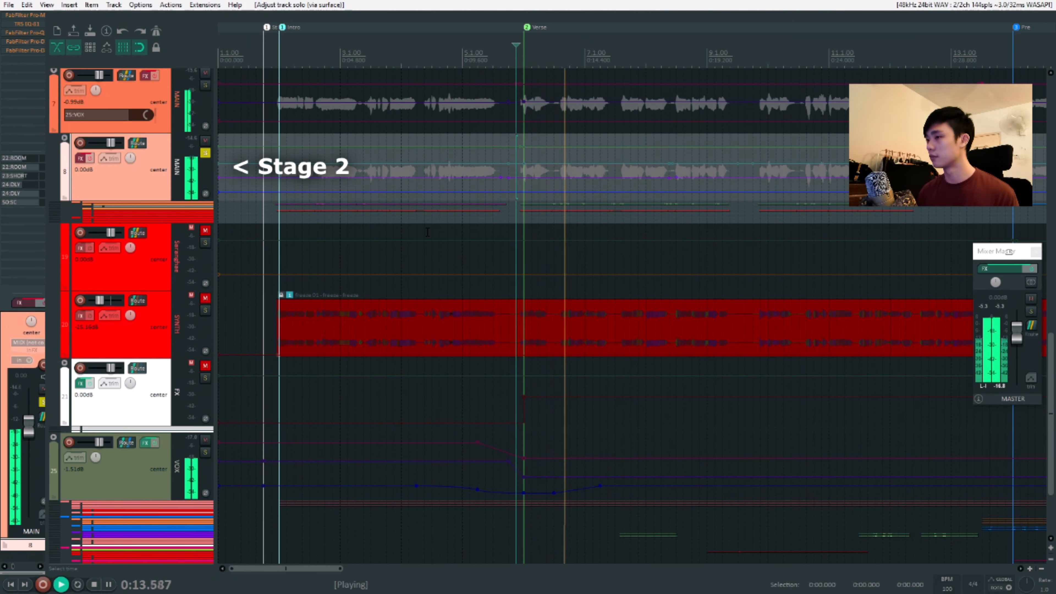
{"action": "key", "text": "space"}
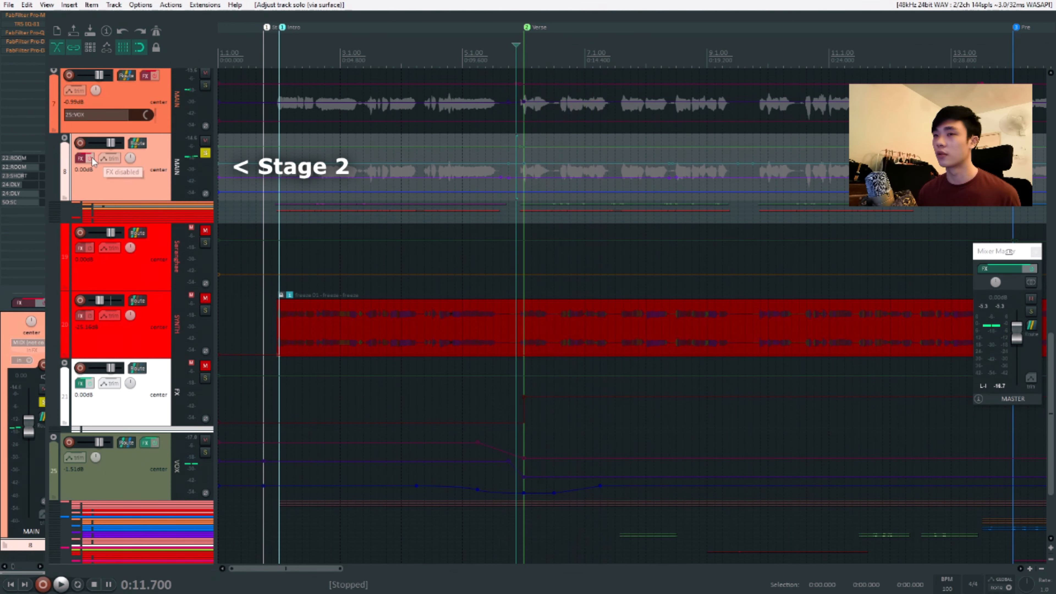
- Enable the FX chain on the stage 2 MAIN folder and audition the soloed vocals from 0:11.700
{"action": "left_click", "coordinate": [91, 160]}
{"action": "key", "text": "space"}
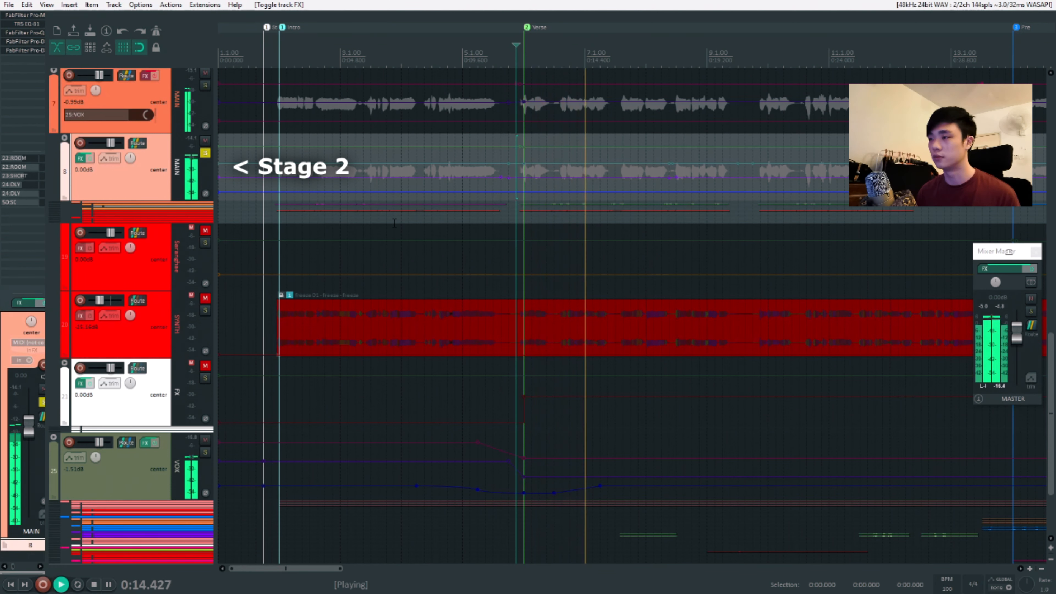
{"action": "key", "text": "space"}
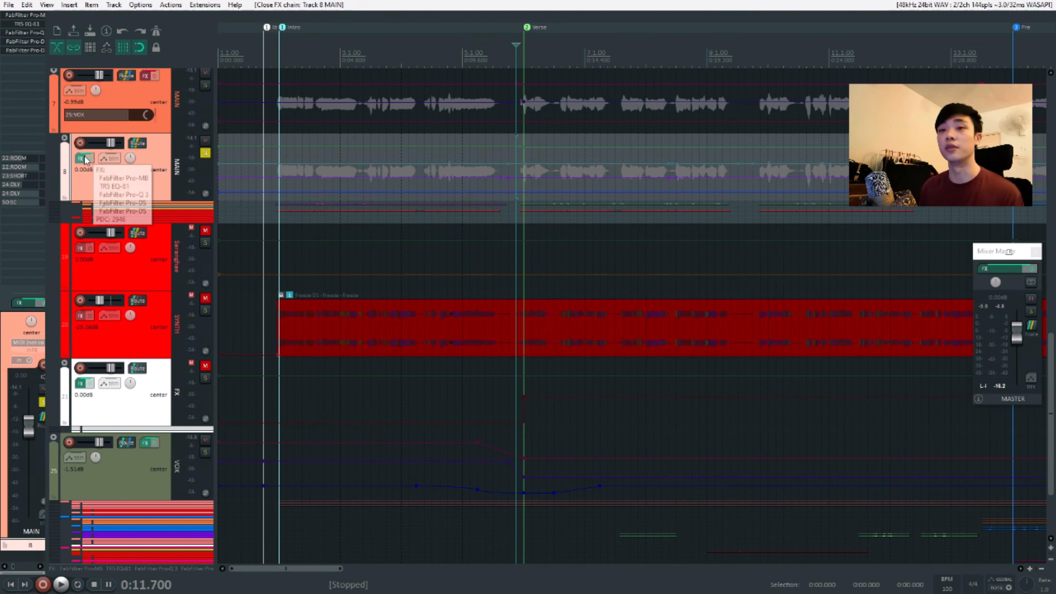
- Review the MAIN folder's FX chain, examining Pro-MB, T-RackS EQ-81, the Pro-Q 3 bands and both Pro-DS instances
{"action": "left_click", "coordinate": [85, 158]}
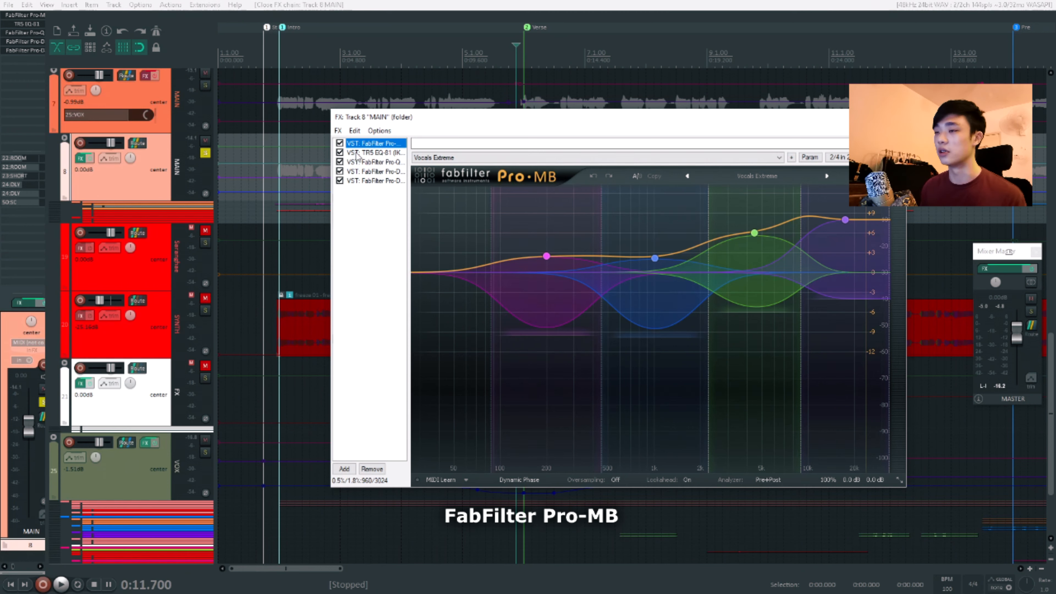
{"action": "left_click", "coordinate": [391, 154]}
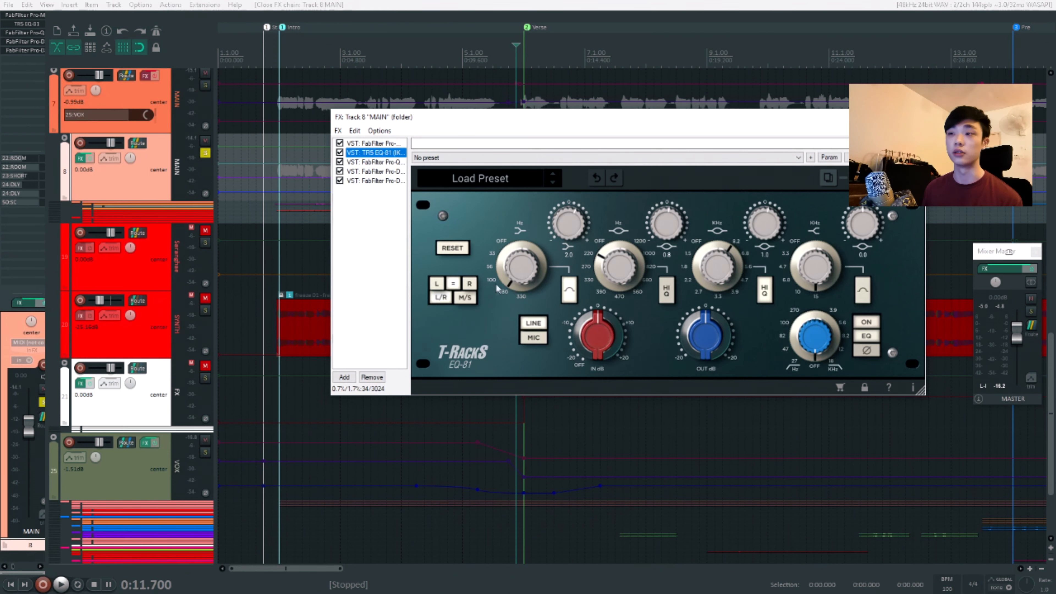
{"action": "left_click", "coordinate": [390, 162]}
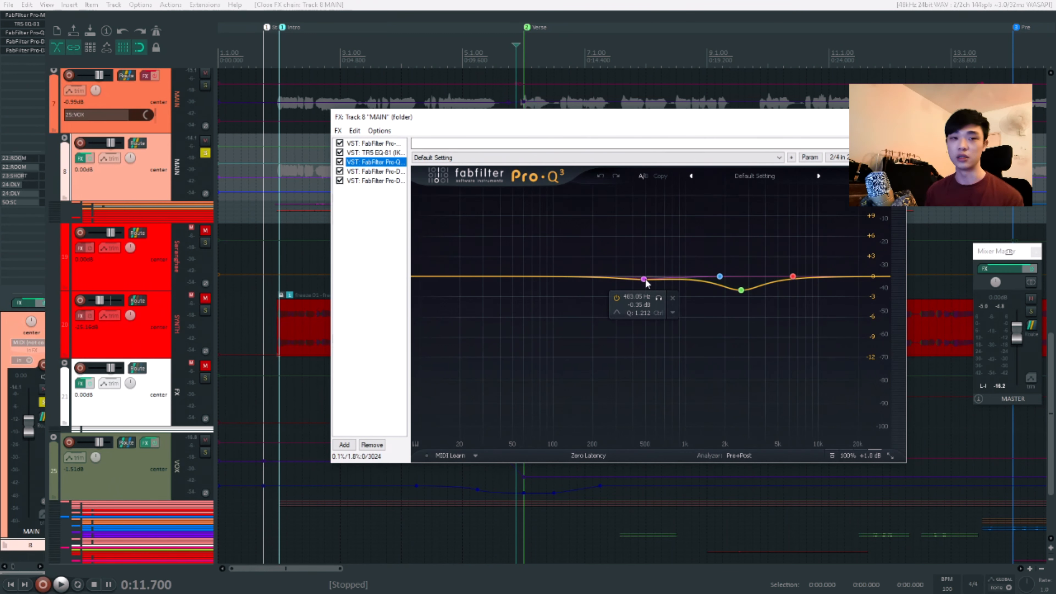
{"action": "left_click", "coordinate": [742, 290]}
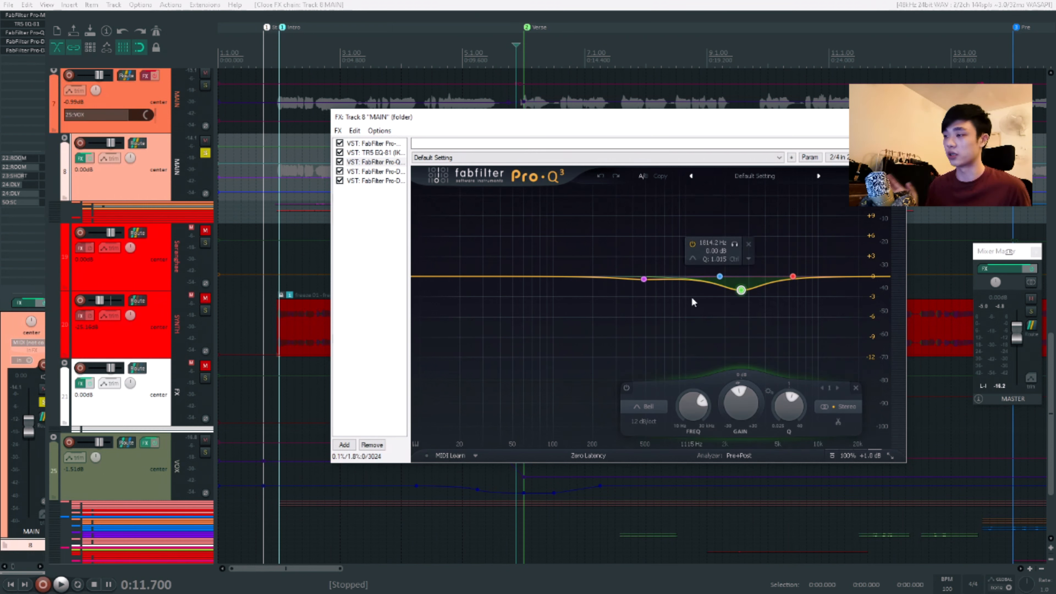
{"action": "left_click", "coordinate": [816, 340]}
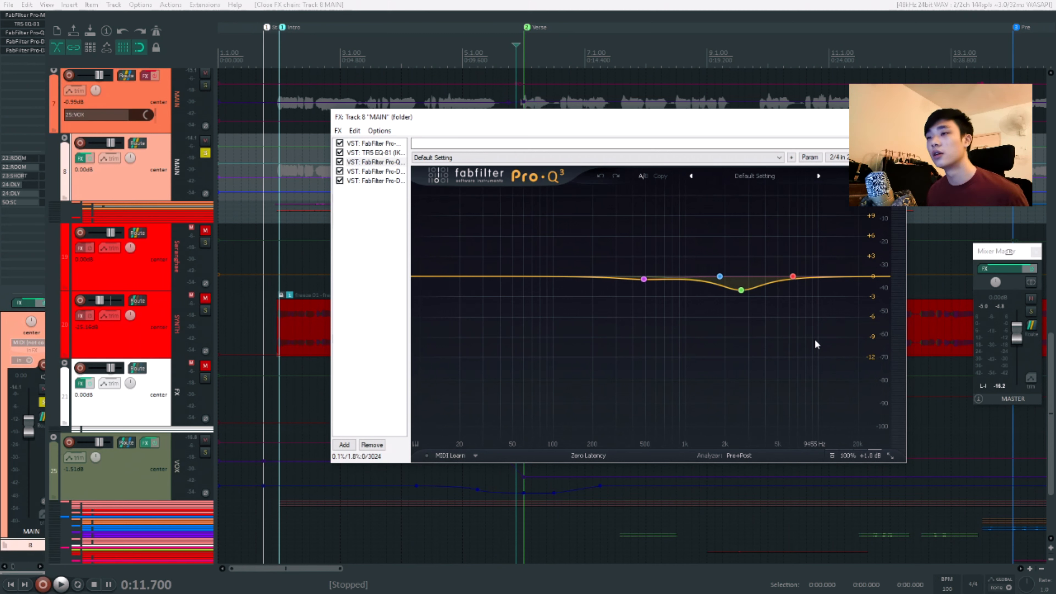
{"action": "left_click", "coordinate": [387, 171]}
{"action": "left_click", "coordinate": [388, 172]}
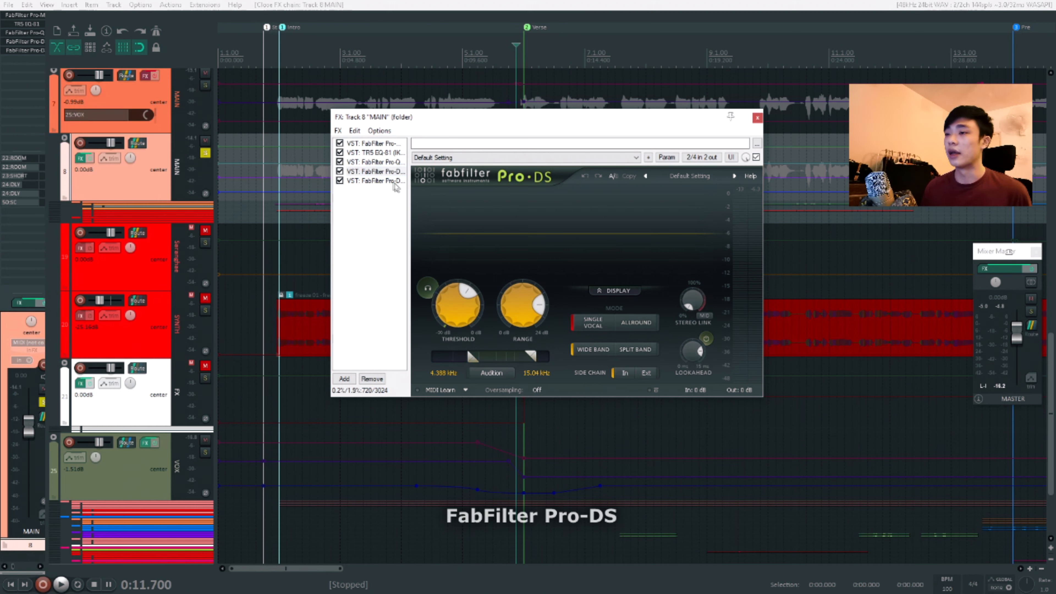
{"action": "key", "text": "Down"}
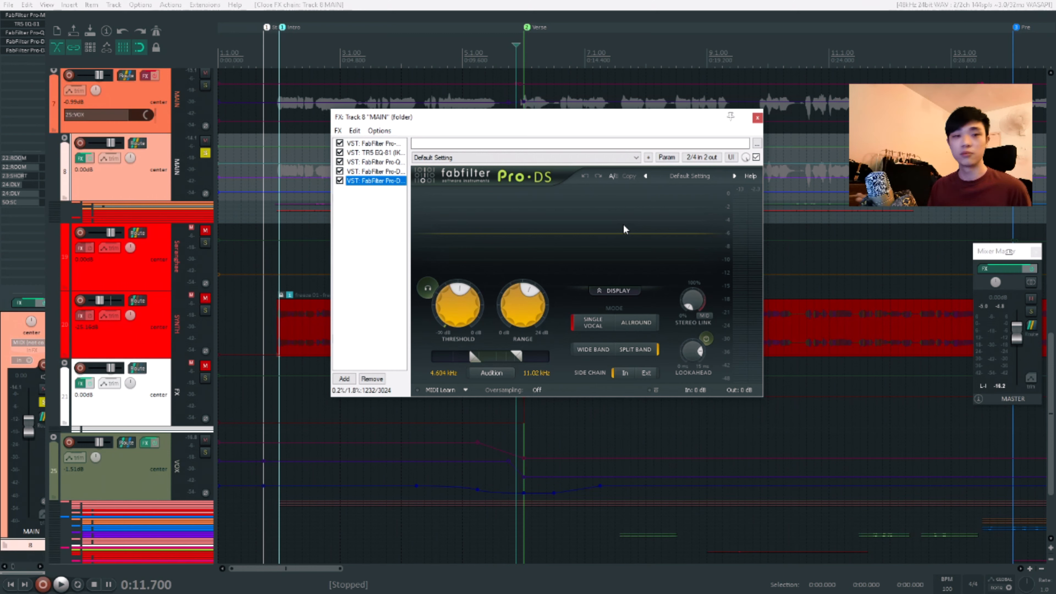
- Bypass all five plug-ins in the MAIN folder's FX chain and audition the unprocessed vocals
{"action": "left_click", "coordinate": [339, 152]}
{"action": "left_click", "coordinate": [340, 171]}
{"action": "left_click", "coordinate": [339, 180]}
{"action": "left_click", "coordinate": [347, 143]}
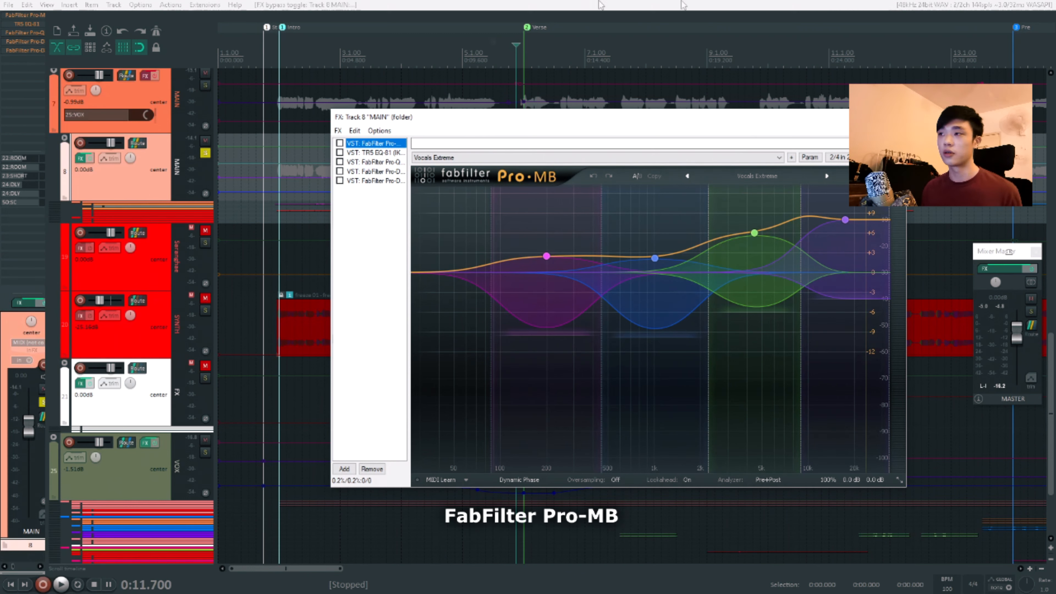
{"action": "left_click", "coordinate": [339, 143]}
{"action": "key", "text": "space"}
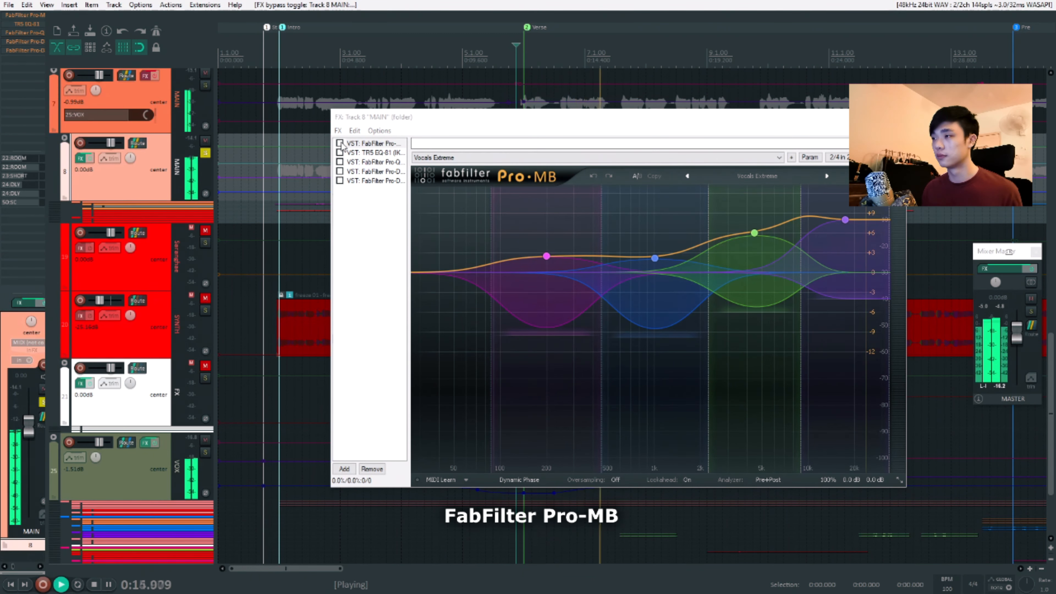
{"action": "key", "text": "space"}
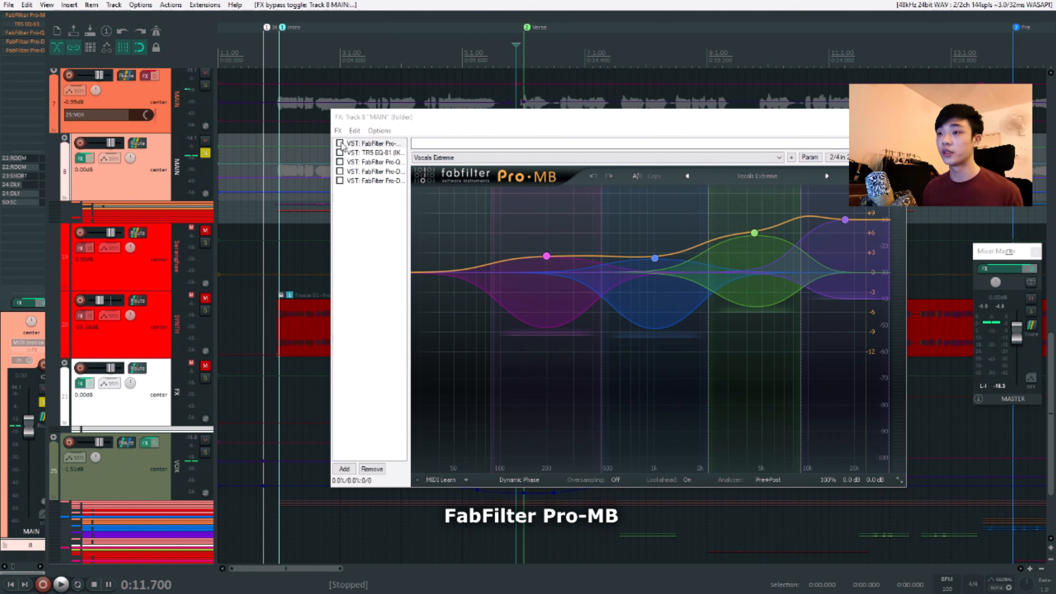
- Enable only FabFilter Pro-MB in the MAIN chain and audition the soloed vocals with it
{"action": "left_click", "coordinate": [340, 143]}
{"action": "key", "text": "space"}
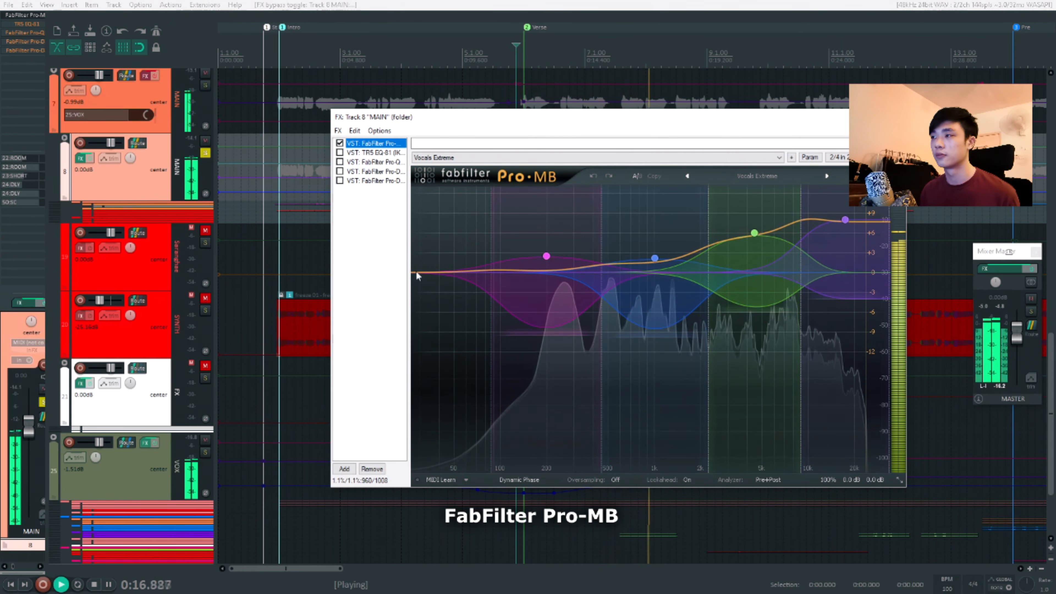
{"action": "key", "text": "space"}
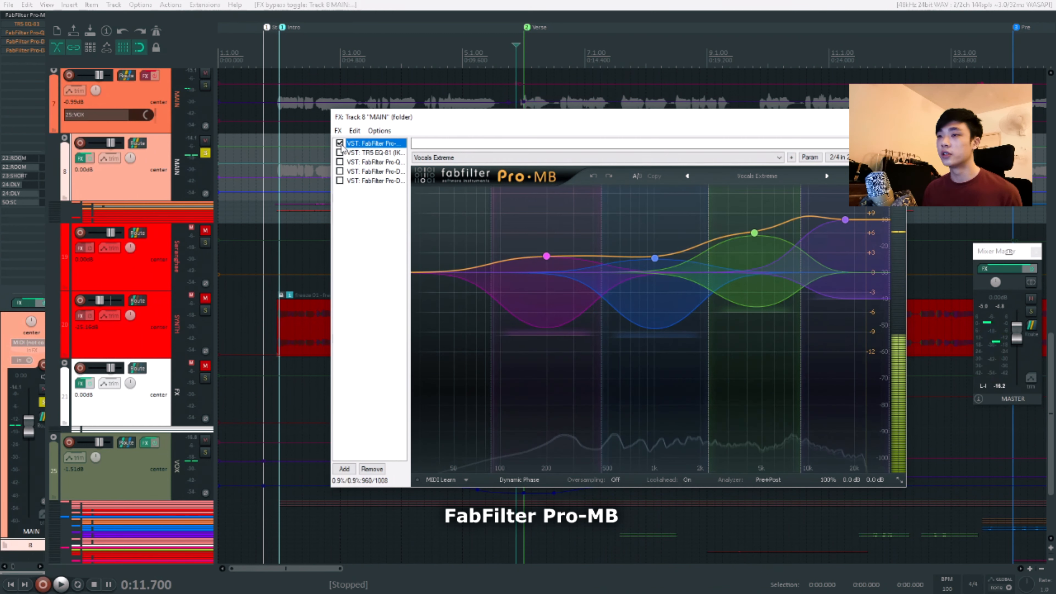
- Clear the MAIN folder's solo, bypass Pro-MB and audition the vocals within the full mix
{"action": "key", "text": "F6"}
{"action": "key", "text": "F6"}
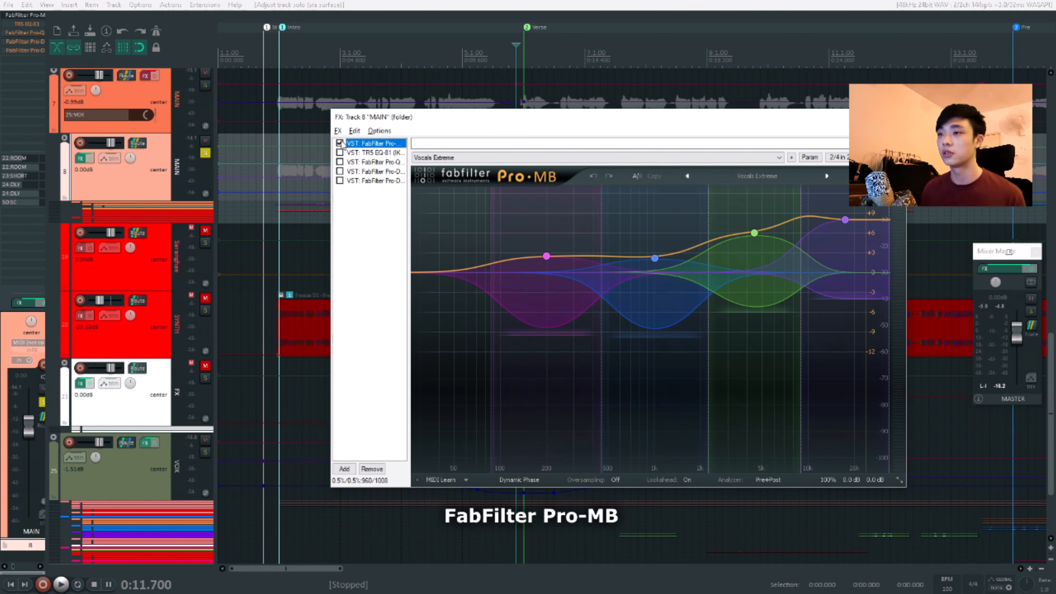
{"action": "key", "text": "F6"}
{"action": "key", "text": "ctrl+s"}
{"action": "key", "text": "space"}
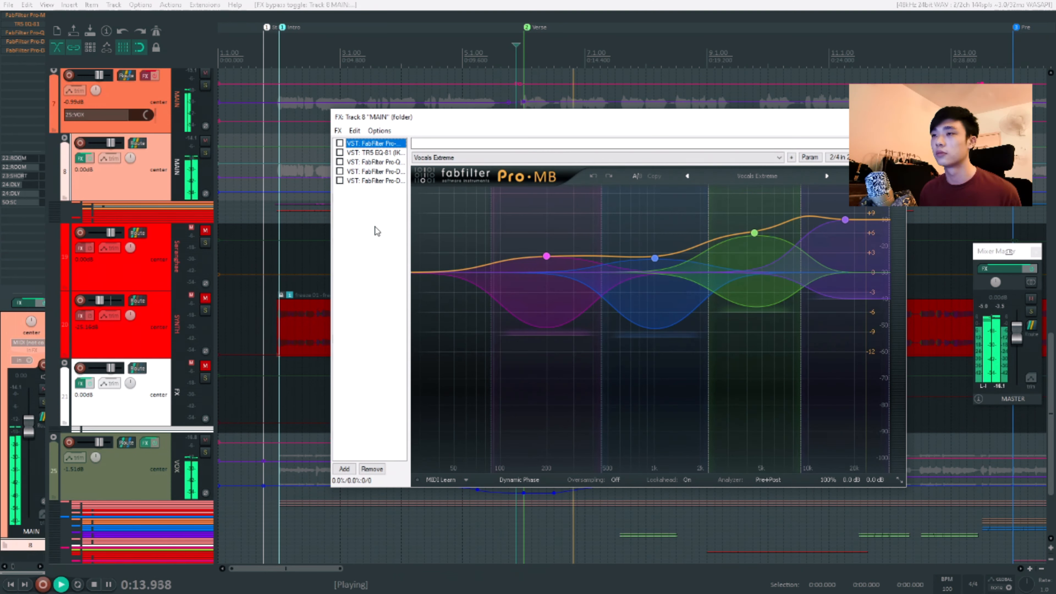
{"action": "key", "text": "space"}
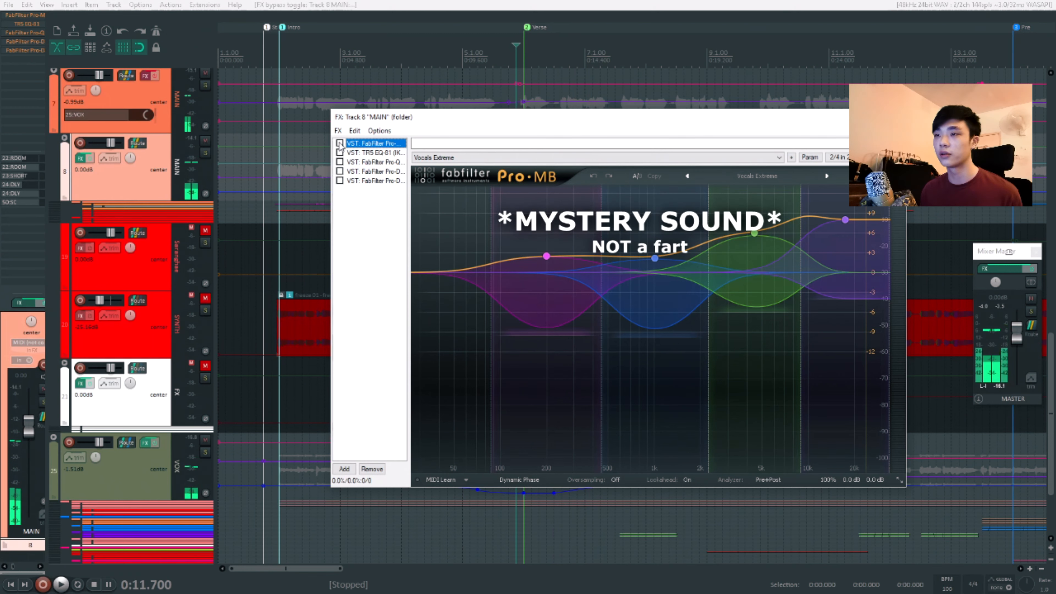
- Enable Pro-MB again and play the full mix to compare the vocals with it active
{"action": "left_click", "coordinate": [340, 143]}
{"action": "key", "text": "space"}
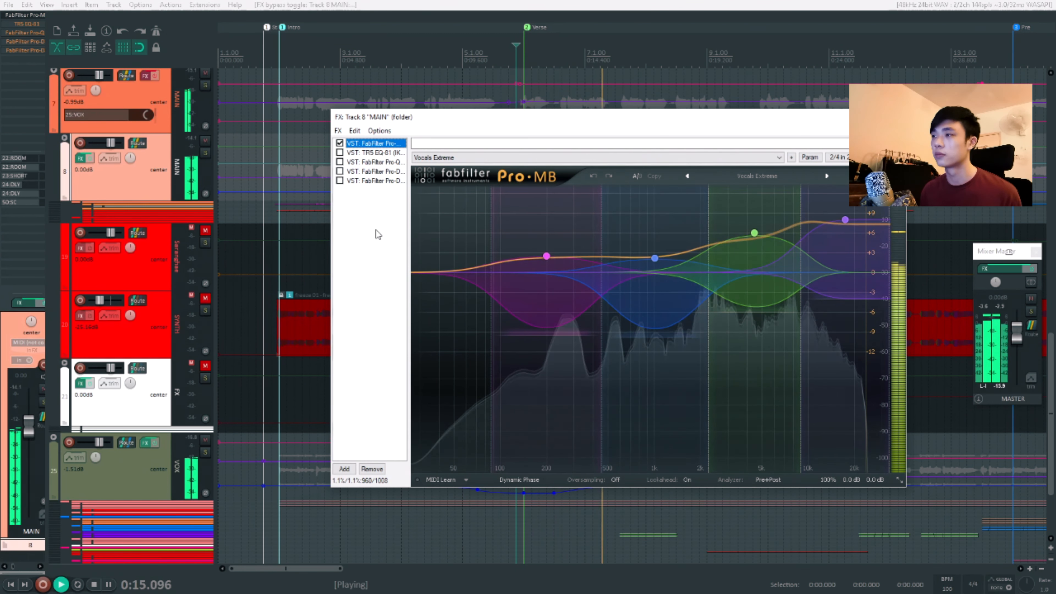
{"action": "key", "text": "space"}
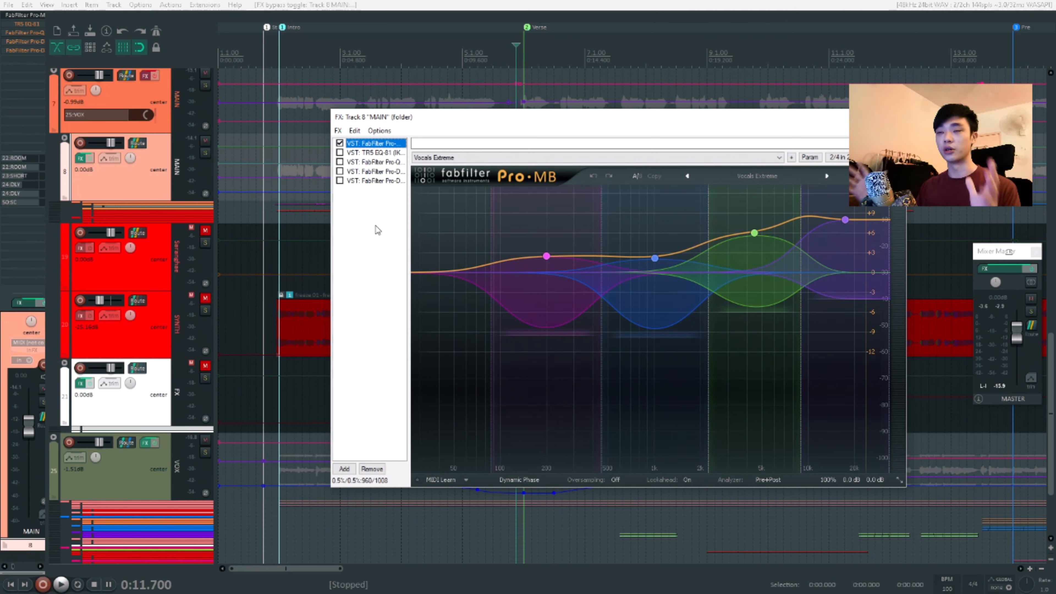
- Undo the plug-in bypasses so all five MAIN effects are enabled, and close the FX chain
{"action": "key", "text": "ctrl+z"}
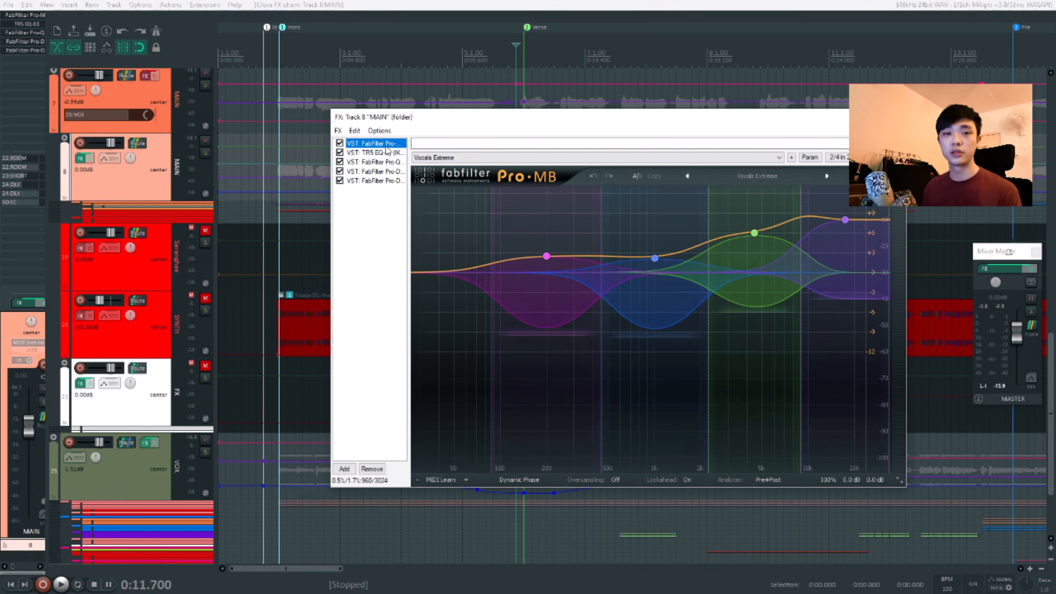
{"action": "key", "text": "Escape"}
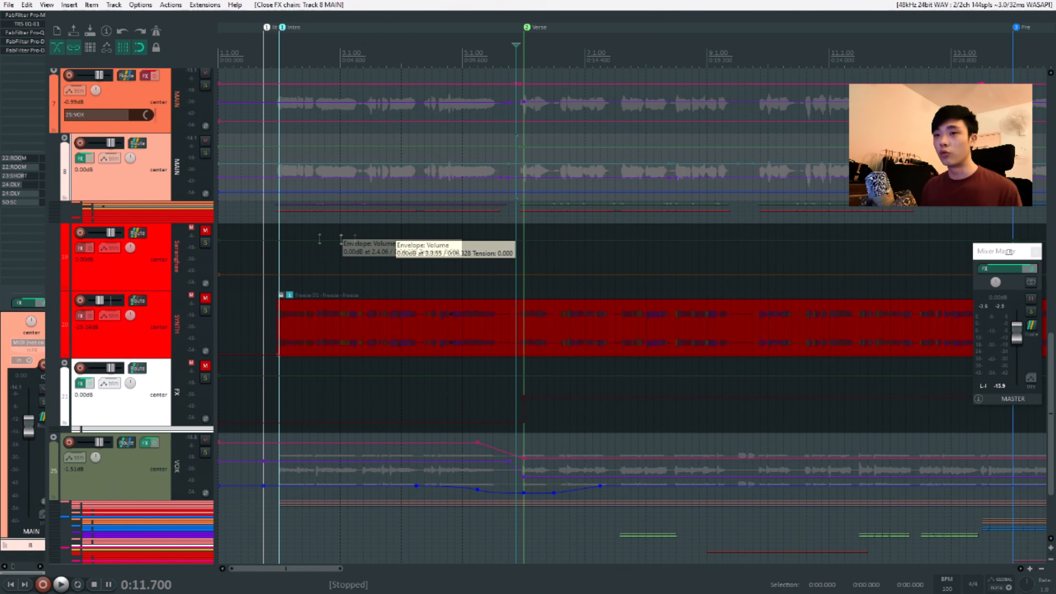
- Expand the FX folder to show its return tracks and unmute the folder
{"action": "left_click", "coordinate": [163, 395]}
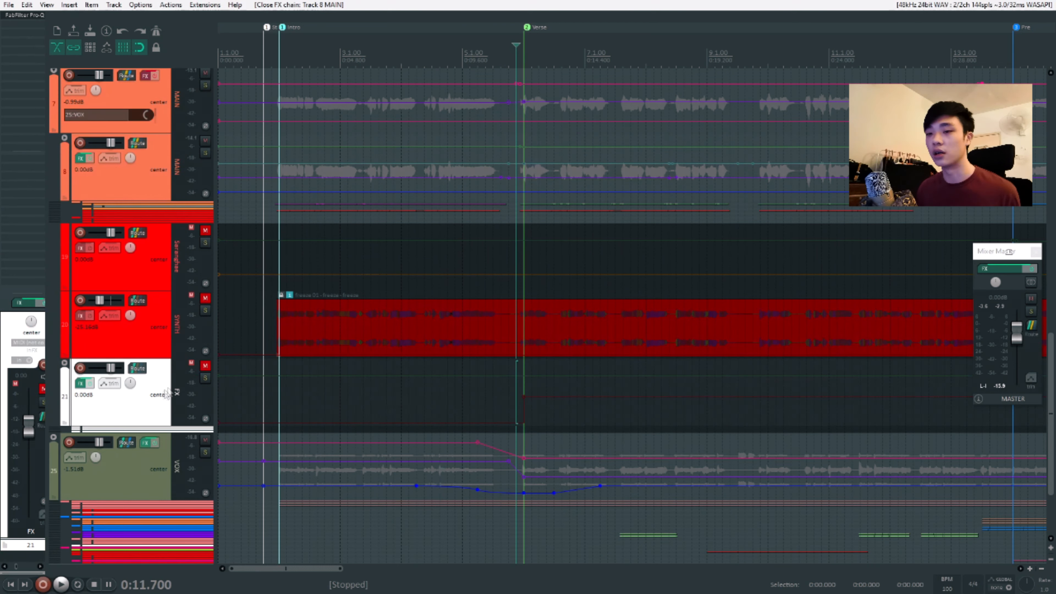
{"action": "key", "text": "f"}
{"action": "left_click", "coordinate": [205, 366]}
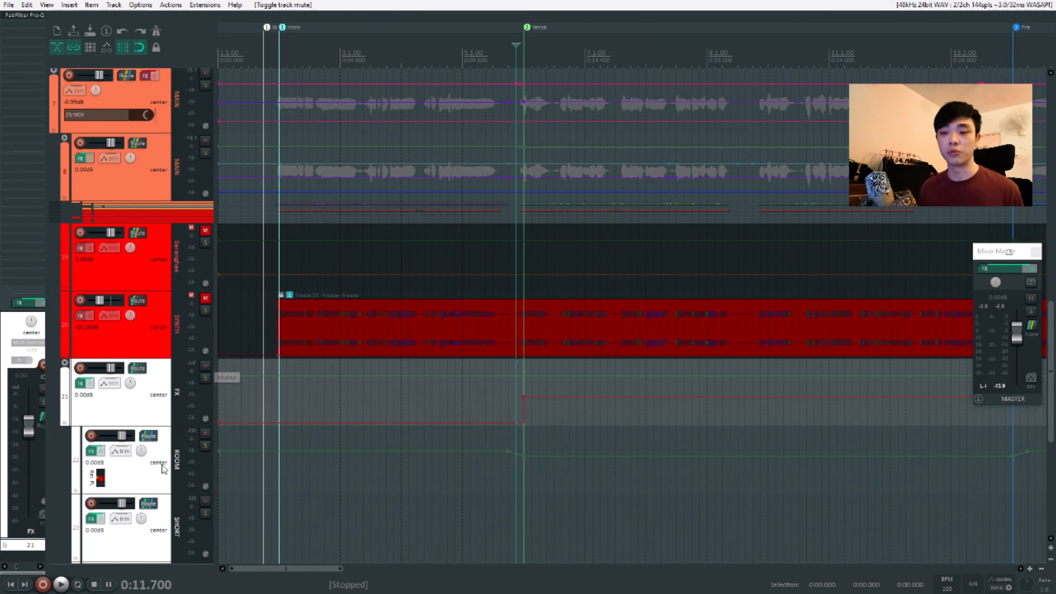
- Move the SHORT track above ROOM inside the FX folder and mute SHORT, ROOM and DLY
{"action": "left_click", "coordinate": [164, 465]}
{"action": "scroll", "coordinate": [314, 498], "scroll_direction": "down", "scroll_amount": 1}
{"action": "left_click", "coordinate": [158, 461]}
{"action": "left_click", "coordinate": [170, 521], "text": "shift"}
{"action": "left_click", "coordinate": [205, 433]}
{"action": "left_click", "coordinate": [171, 416]}
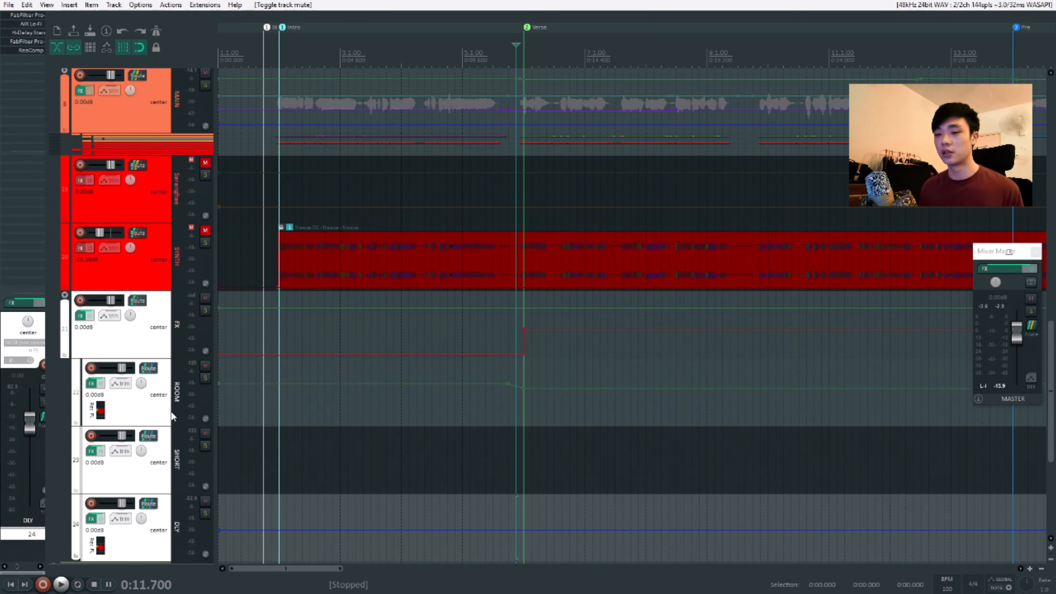
{"action": "left_click", "coordinate": [162, 444]}
{"action": "left_click_drag", "start_coordinate": [162, 444], "coordinate": [155, 413]}
{"action": "left_click", "coordinate": [160, 455]}
{"action": "left_click", "coordinate": [204, 433]}
{"action": "left_click", "coordinate": [180, 402]}
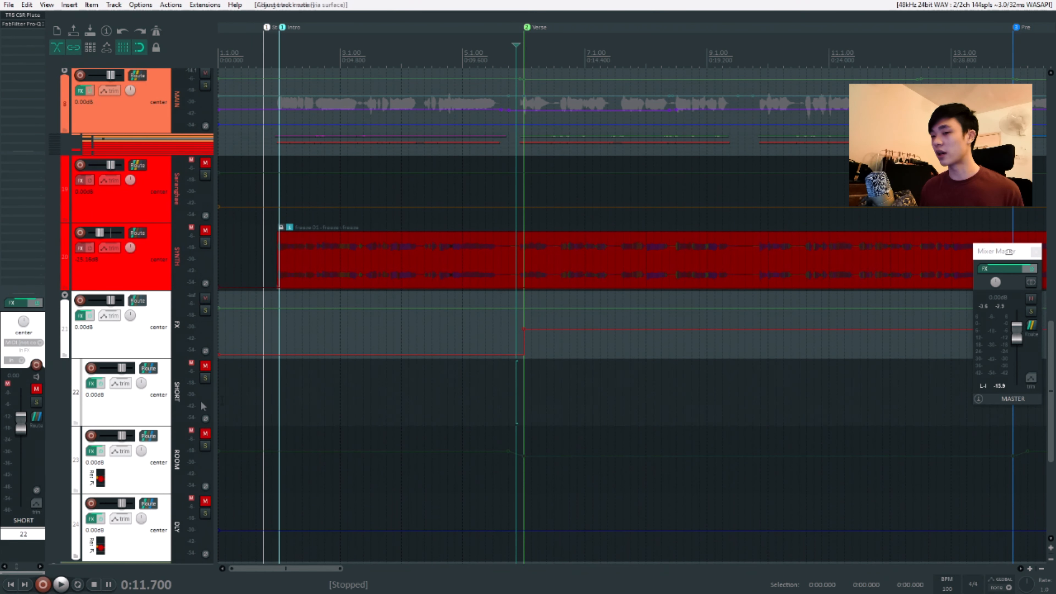
- Unmute and solo the SHORT reverb track, audition it from 0:11.700 and inspect its CSR Plate and Pro-Q 3 chain
{"action": "left_click", "coordinate": [205, 365]}
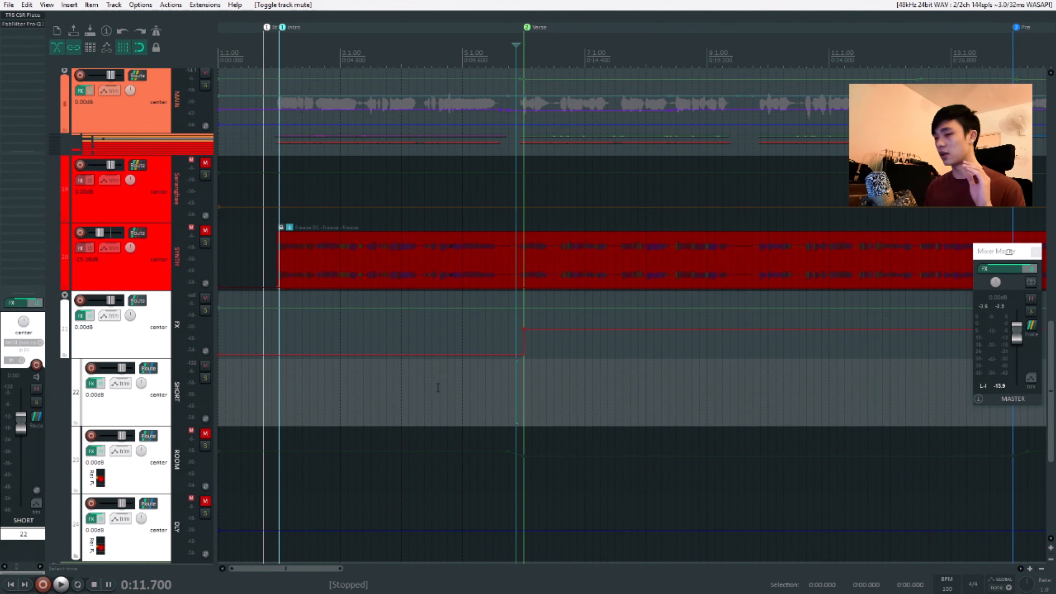
{"action": "key", "text": "F6"}
{"action": "scroll", "coordinate": [143, 402], "scroll_direction": "up", "scroll_amount": 1}
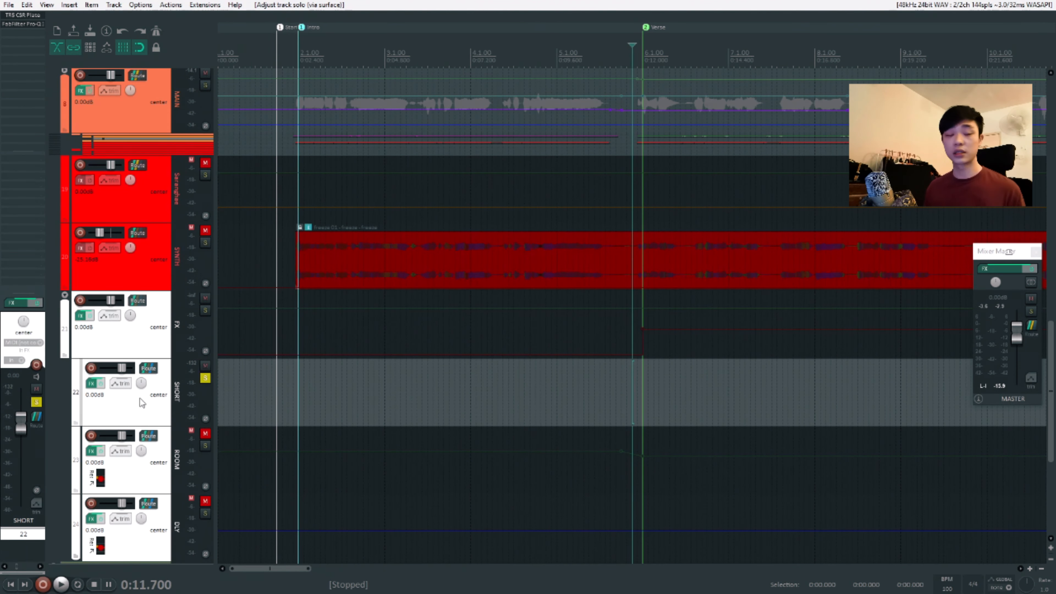
{"action": "key", "text": "space"}
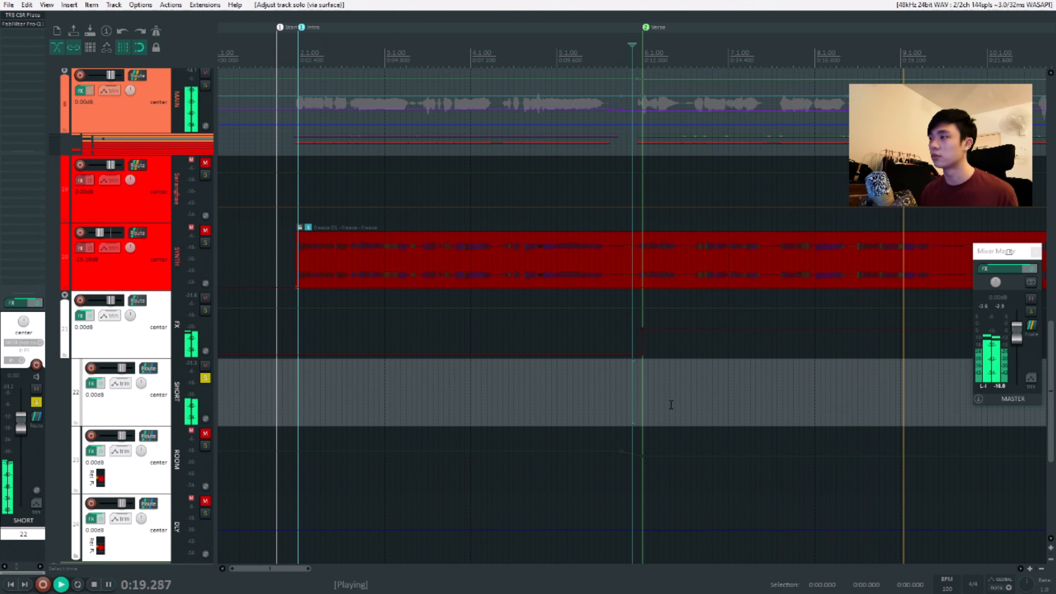
{"action": "key", "text": "space"}
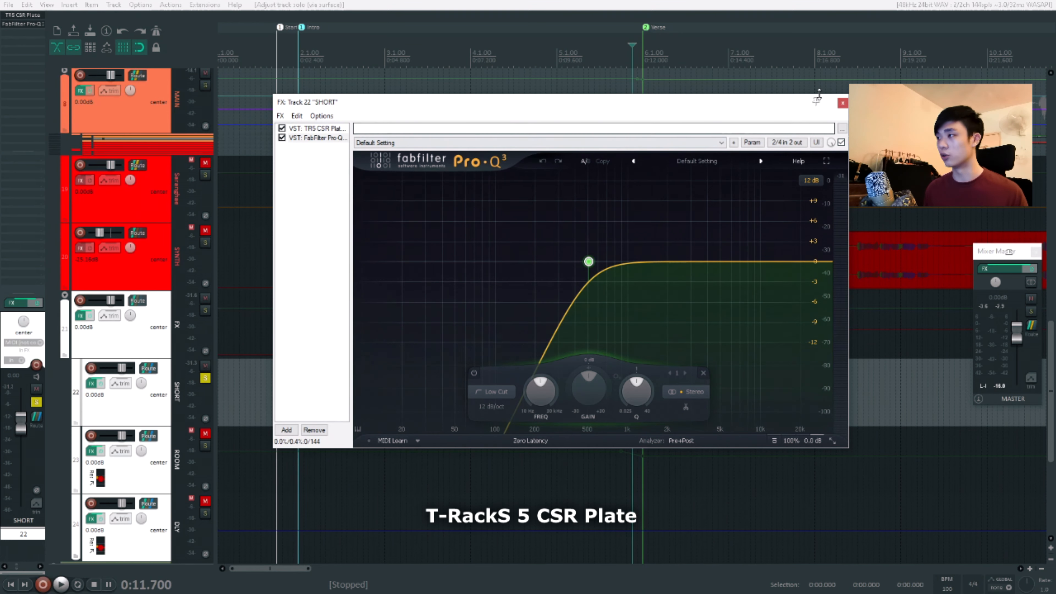
{"action": "left_click", "coordinate": [843, 104]}
- Solo the MAIN folder with SHORT muted and audition the vocals without the short reverb
{"action": "key", "text": "F6"}
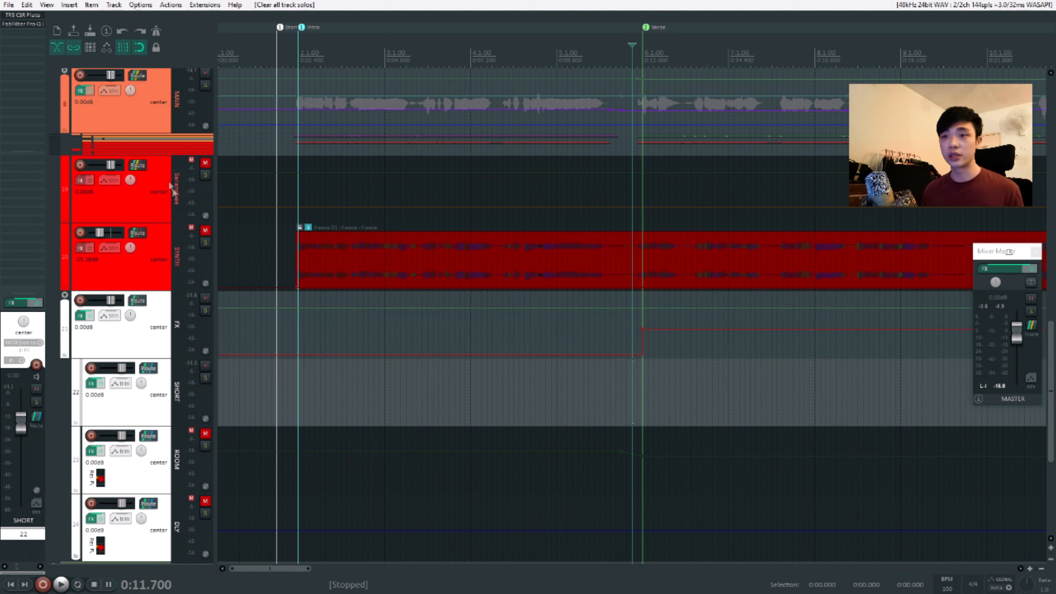
{"action": "key", "text": "F6"}
{"action": "left_click", "coordinate": [167, 96]}
{"action": "key", "text": "F6"}
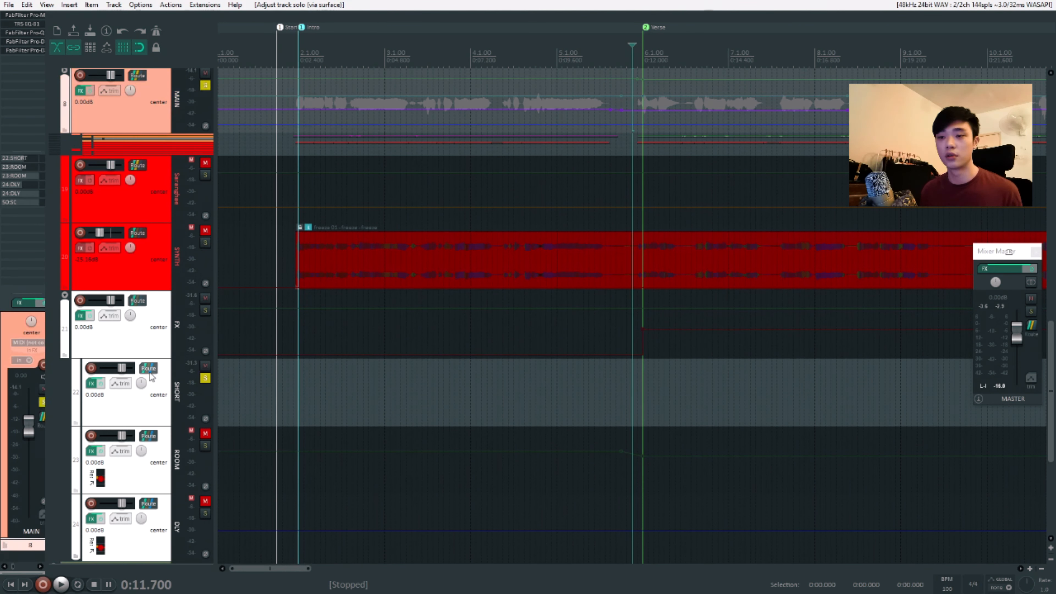
{"action": "left_click", "coordinate": [212, 377]}
{"action": "key", "text": "F6"}
{"action": "left_click", "coordinate": [206, 365]}
{"action": "key", "text": "space"}
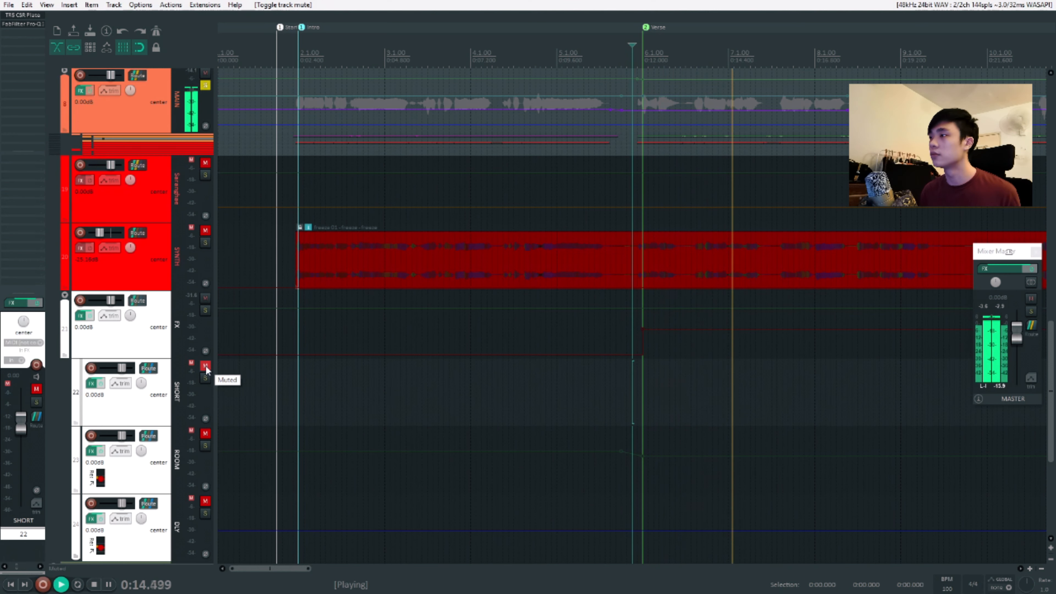
{"action": "key", "text": "space"}
- Unmute SHORT and play it together with the soloed MAIN folder to hear the vocals with the short reverb
{"action": "left_click", "coordinate": [206, 365]}
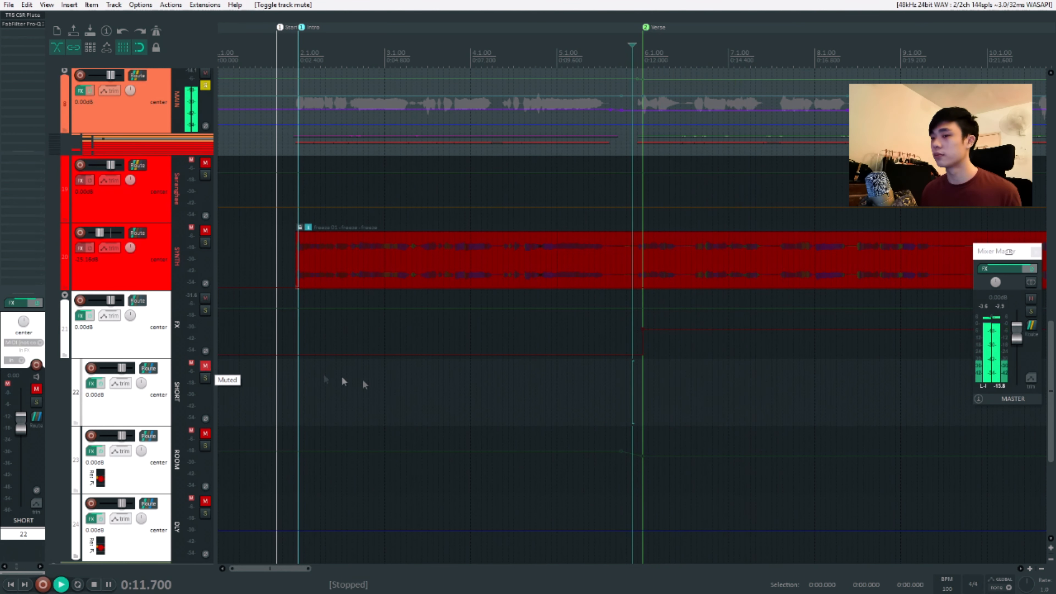
{"action": "key", "text": "space"}
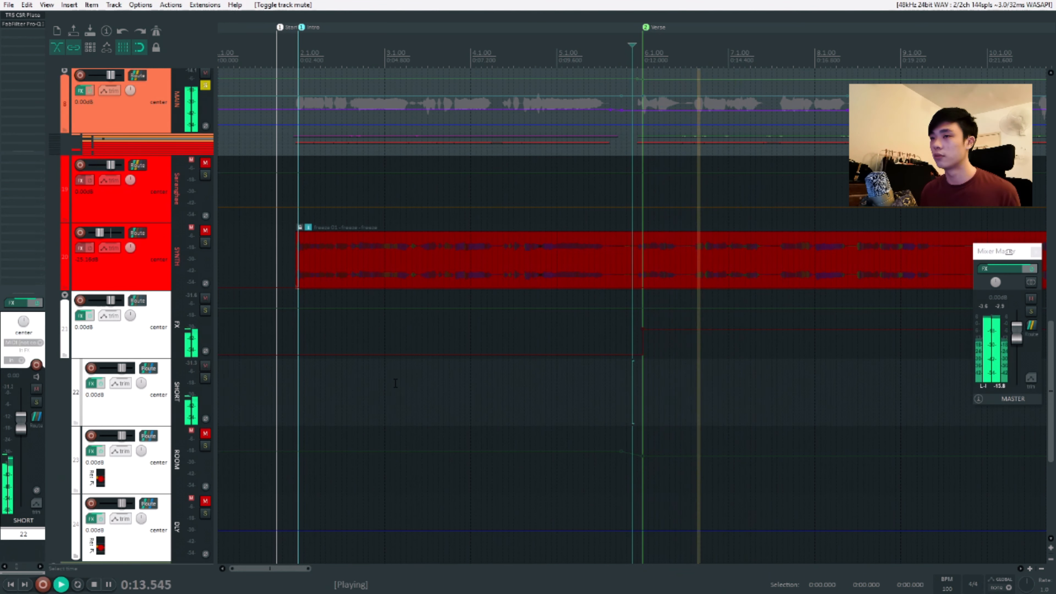
{"action": "key", "text": "space"}
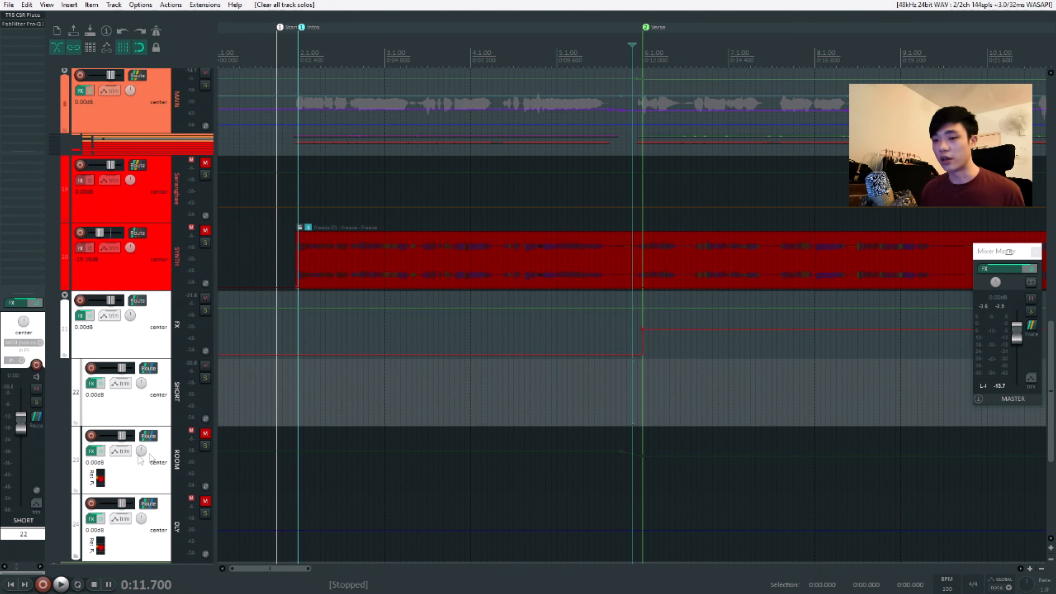
- Unmute and solo the ROOM track and audition its reverb from 0:11.700
{"action": "left_click", "coordinate": [142, 459]}
{"action": "left_click", "coordinate": [205, 434]}
{"action": "left_click", "coordinate": [205, 446]}
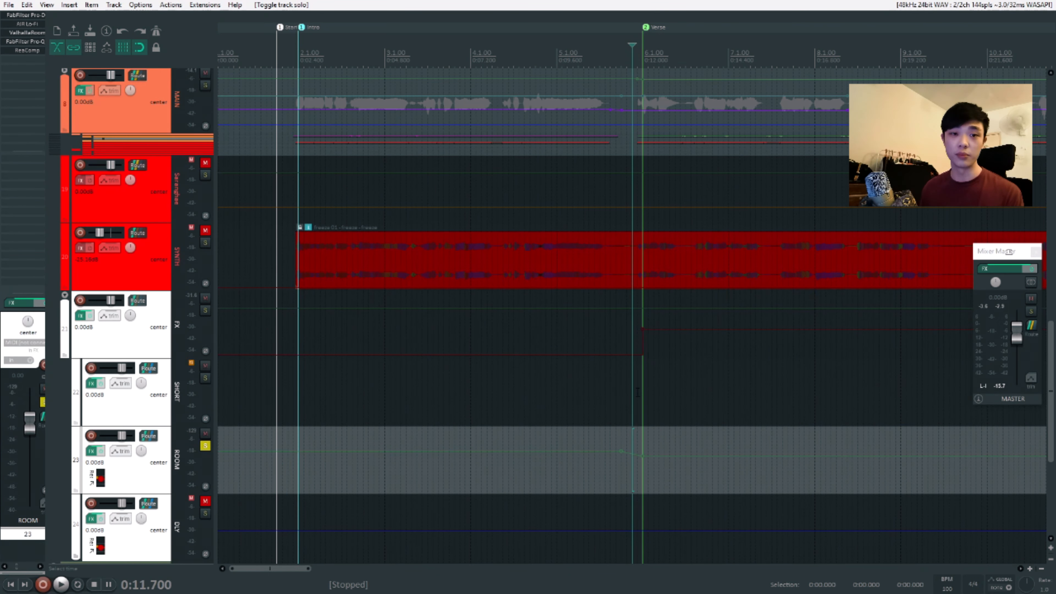
{"action": "key", "text": "space"}
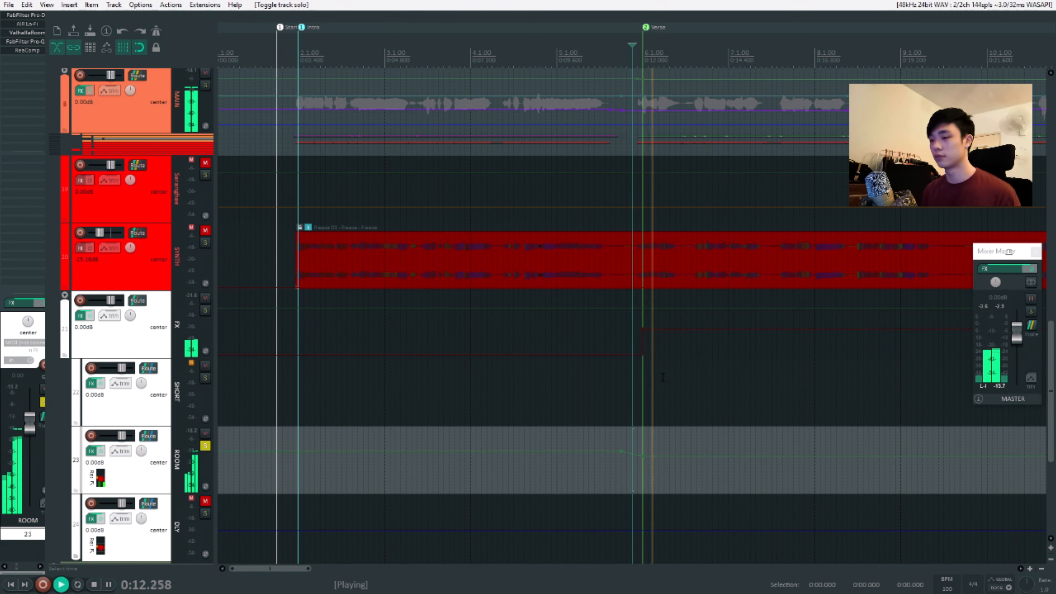
{"action": "scroll", "coordinate": [657, 391], "scroll_direction": "down", "scroll_amount": 1}
{"action": "scroll", "coordinate": [676, 391], "scroll_direction": "down", "scroll_amount": 1}
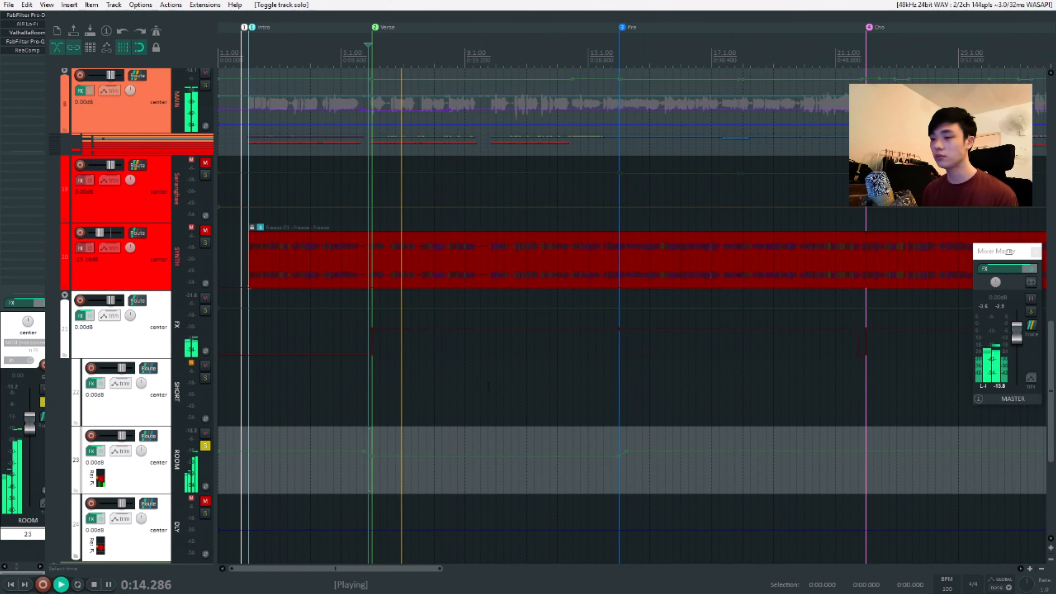
- Open the ROOM effects chain during playback, view its ValhallaRoom settings and stop playback
{"action": "left_click", "coordinate": [99, 451]}
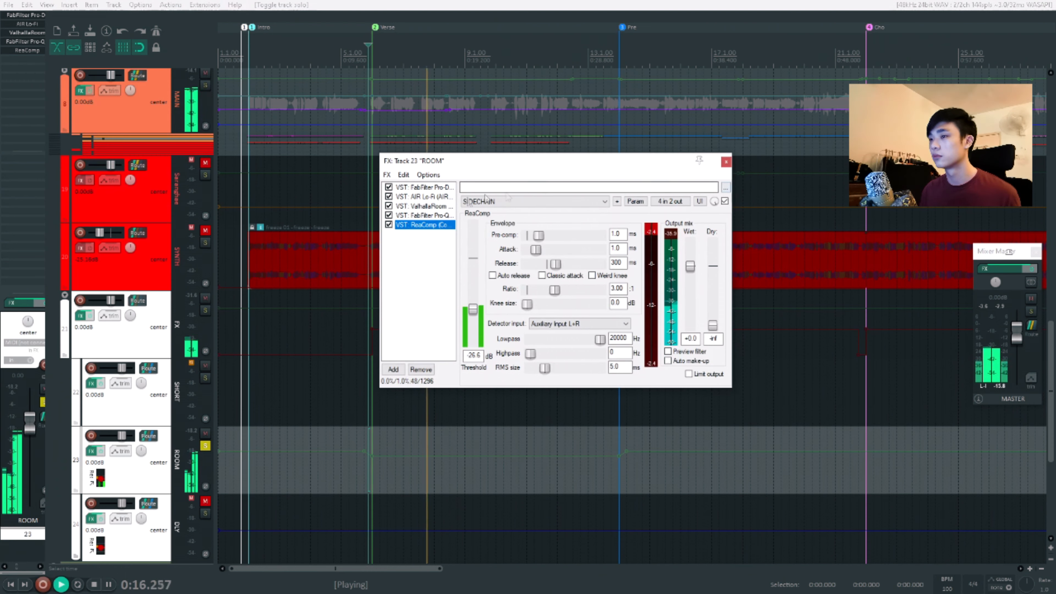
{"action": "left_click", "coordinate": [439, 207]}
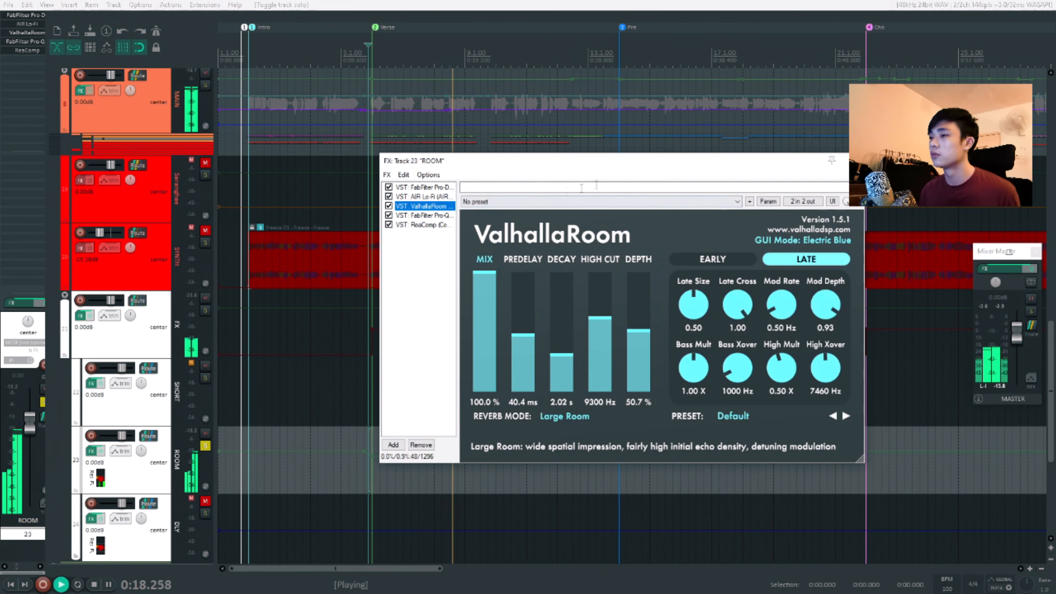
{"action": "left_click_drag", "start_coordinate": [648, 161], "coordinate": [634, 129]}
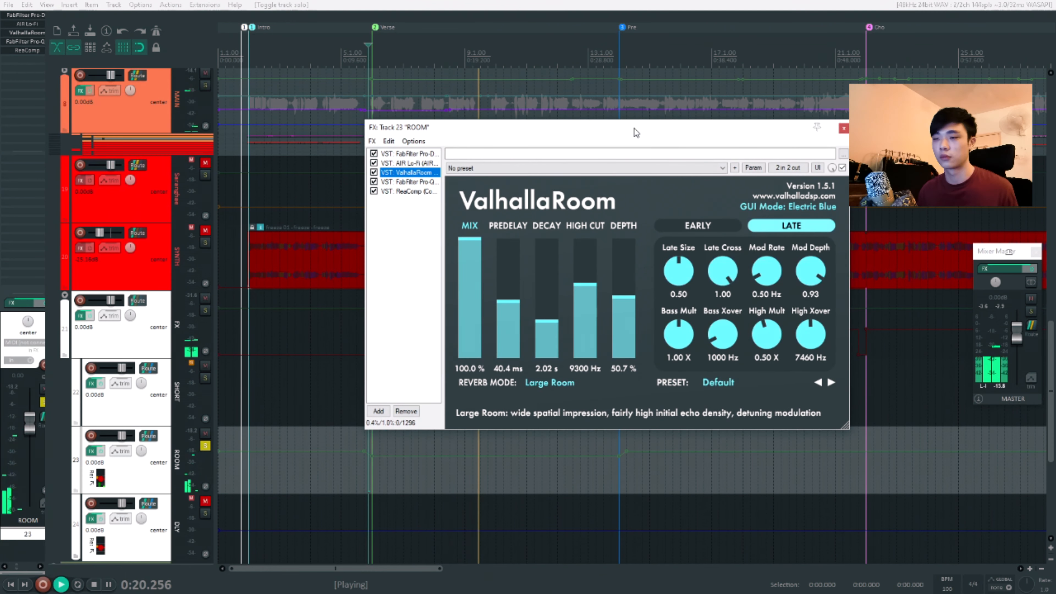
{"action": "key", "text": "space"}
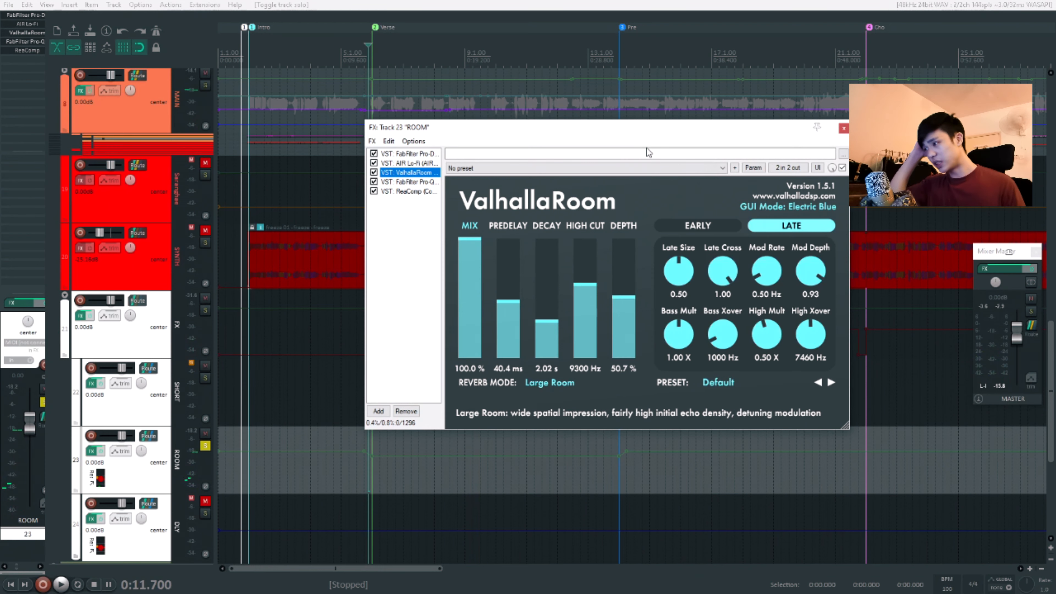
- Inspect the Pro-DS threshold and range and the AIR Lo-Fi settings in the ROOM chain
{"action": "left_click", "coordinate": [428, 162]}
{"action": "left_click", "coordinate": [430, 155]}
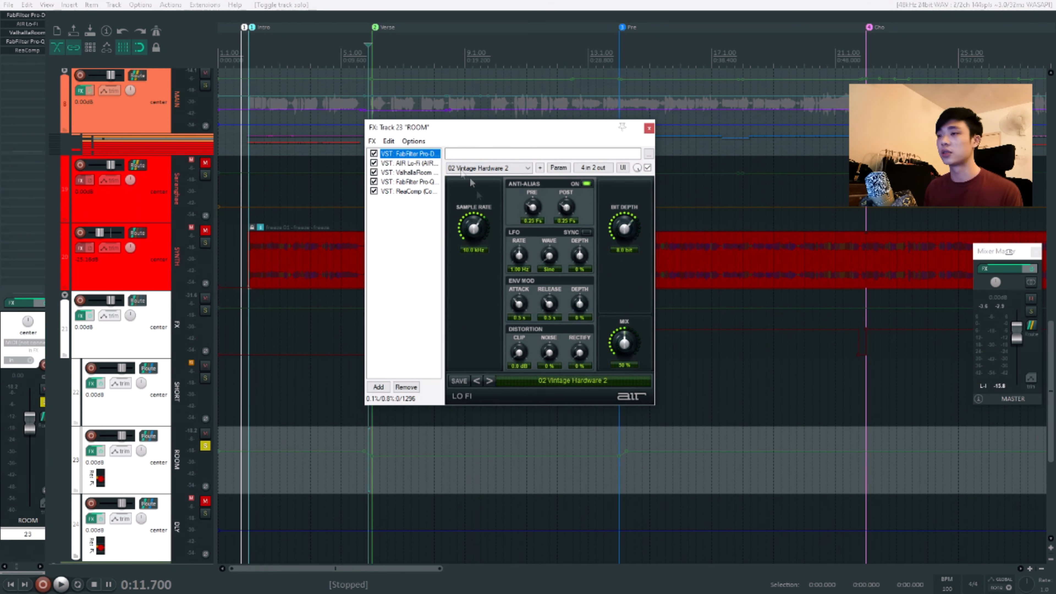
{"action": "left_click", "coordinate": [415, 173]}
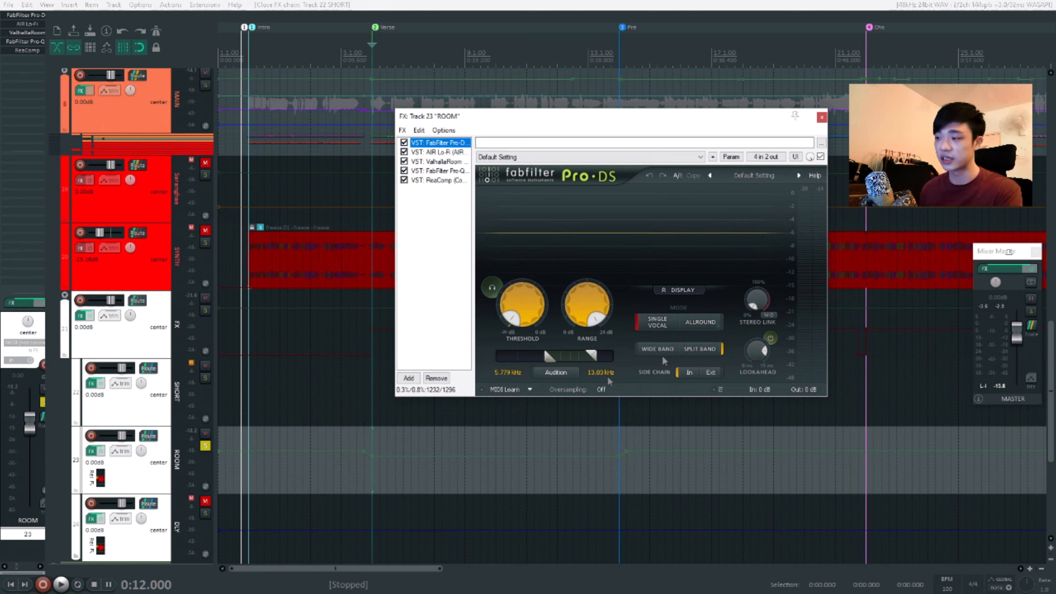
{"action": "mouse_move", "coordinate": [575, 296]}
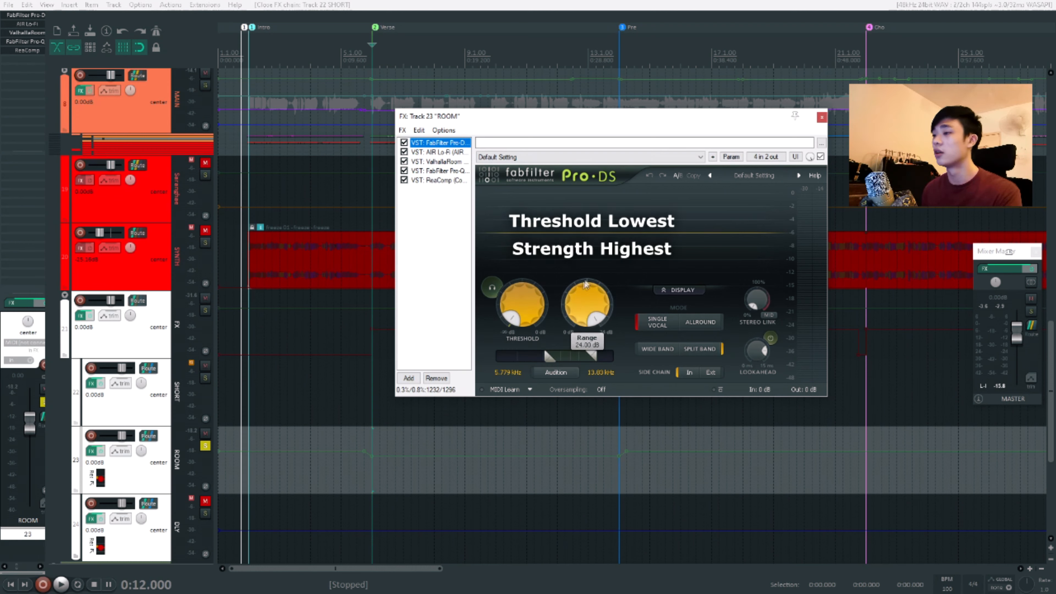
{"action": "left_click", "coordinate": [581, 286]}
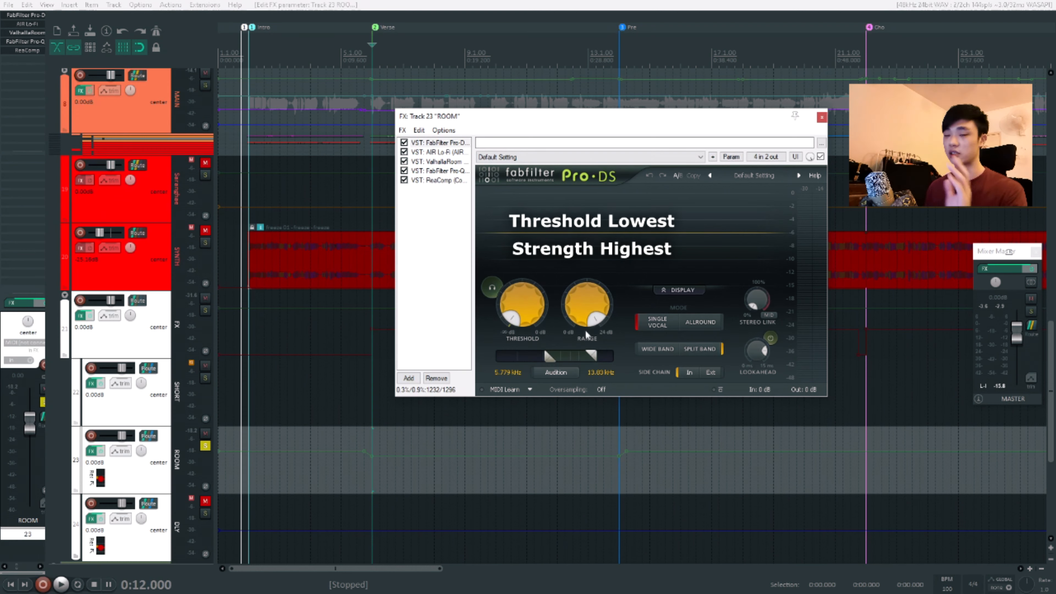
{"action": "left_click", "coordinate": [449, 152]}
{"action": "left_click", "coordinate": [452, 152]}
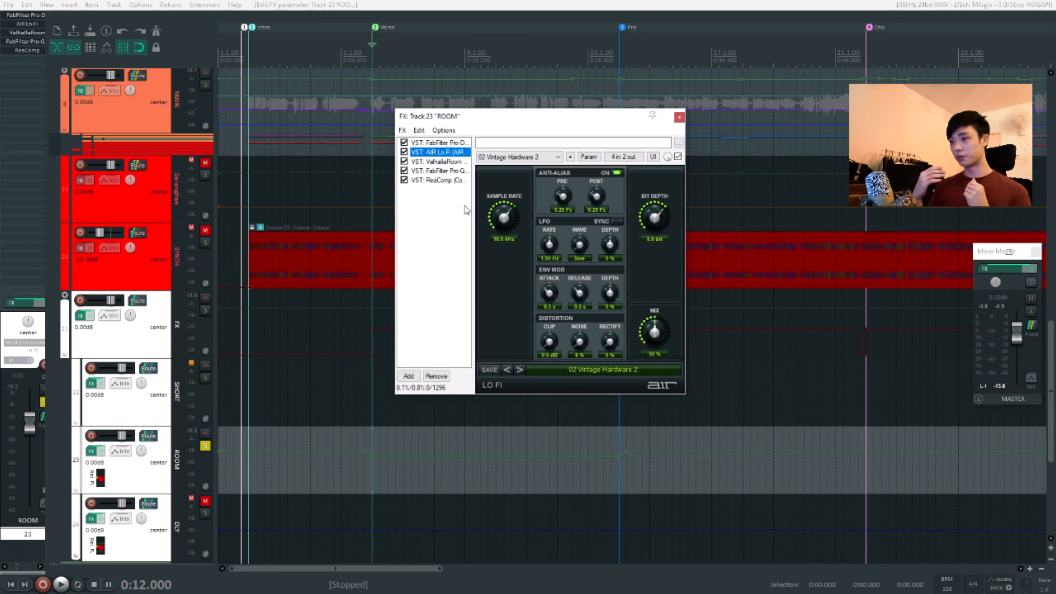
- Inspect ValhallaRoom, the Pro-Q 3 low cut and bell bands, and the sidechained ReaComp in the ROOM chain
{"action": "left_click", "coordinate": [437, 162]}
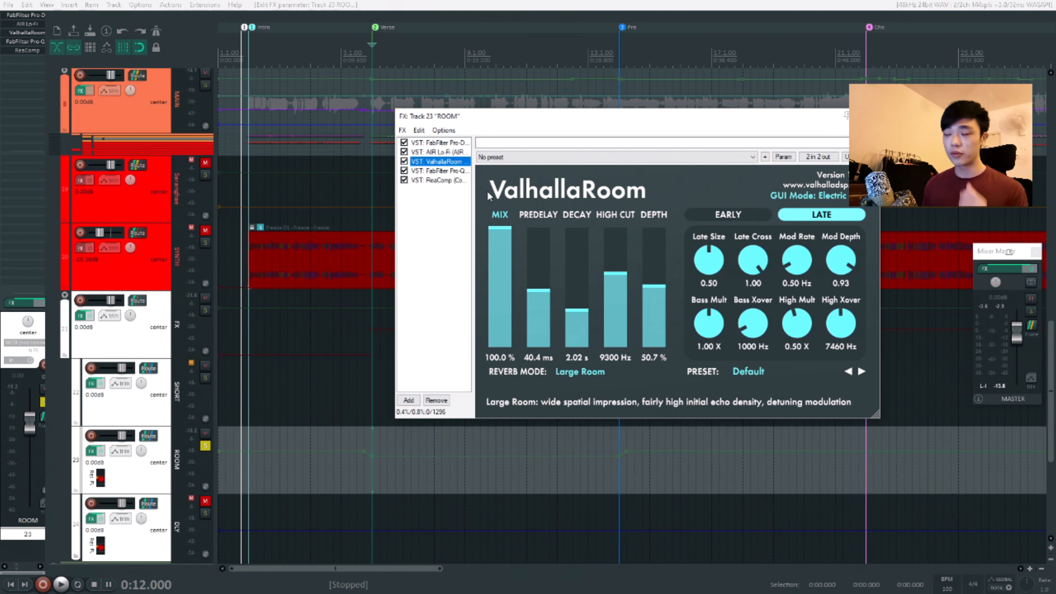
{"action": "left_click", "coordinate": [457, 171]}
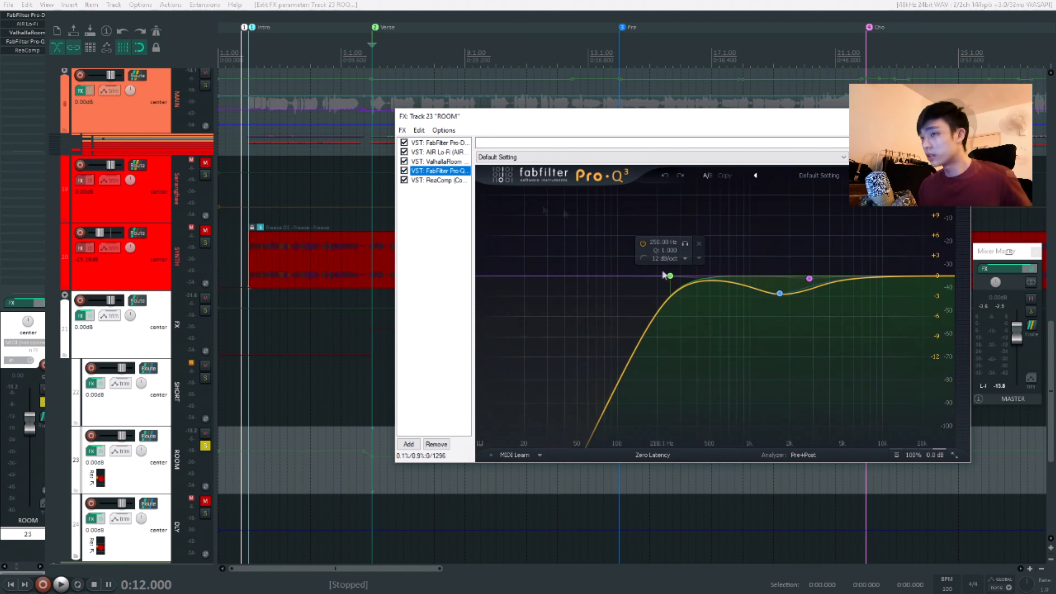
{"action": "left_click", "coordinate": [670, 276]}
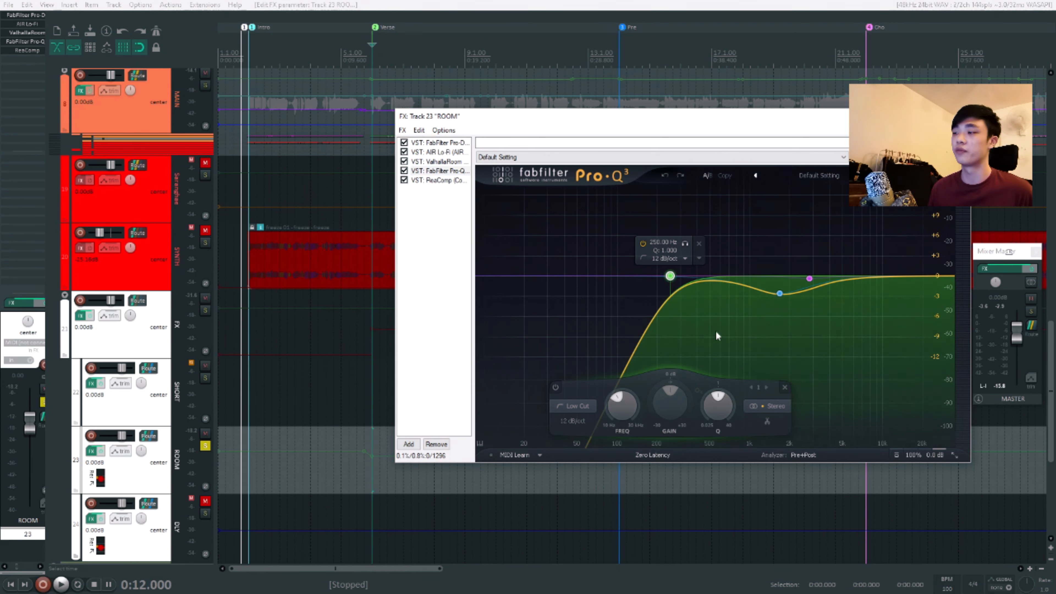
{"action": "left_click", "coordinate": [780, 293]}
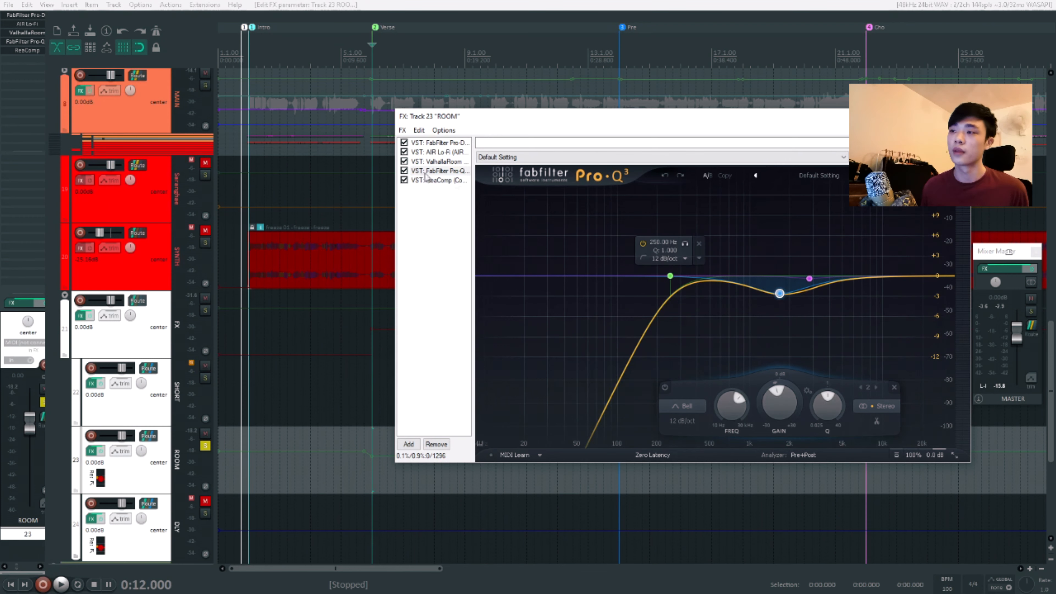
{"action": "left_click", "coordinate": [436, 181]}
{"action": "left_click_drag", "start_coordinate": [544, 124], "coordinate": [497, 166]}
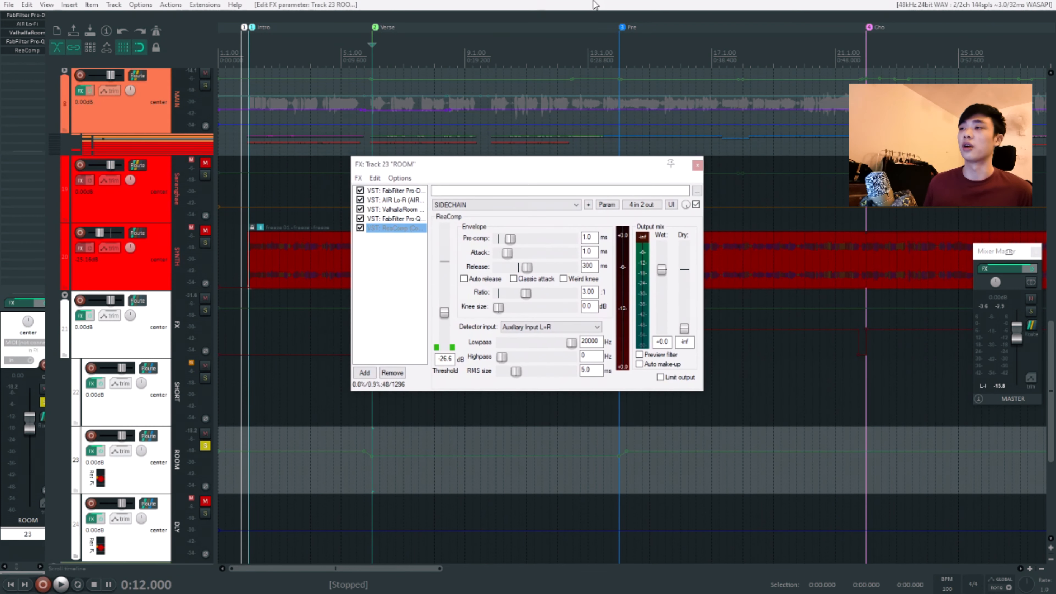
- Audition the soloed MAIN folder with the ROOM reverb, close the ROOM chain and clear all solos
{"action": "left_click", "coordinate": [385, 283]}
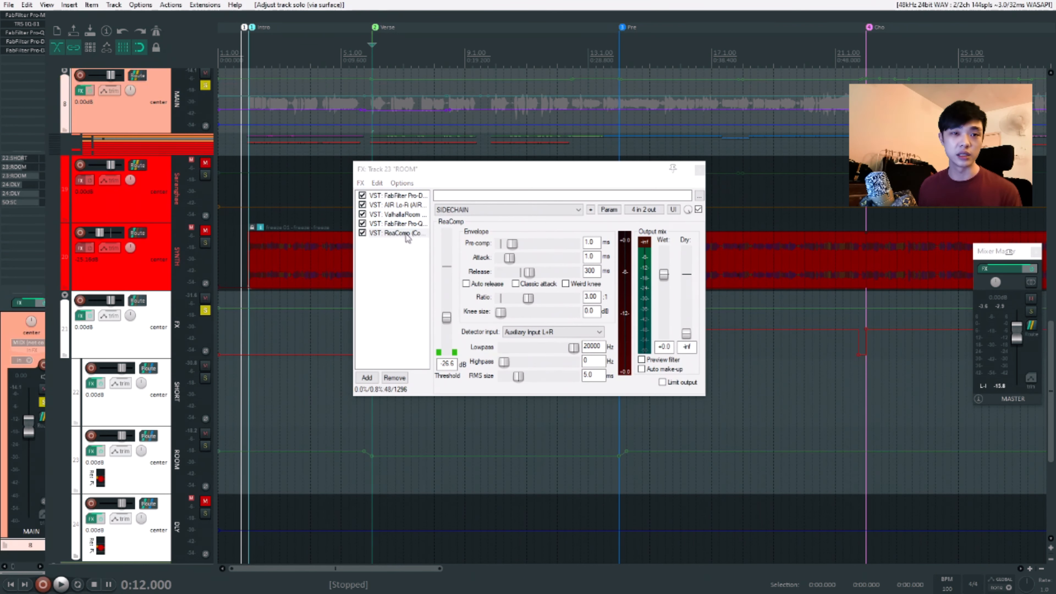
{"action": "key", "text": "space"}
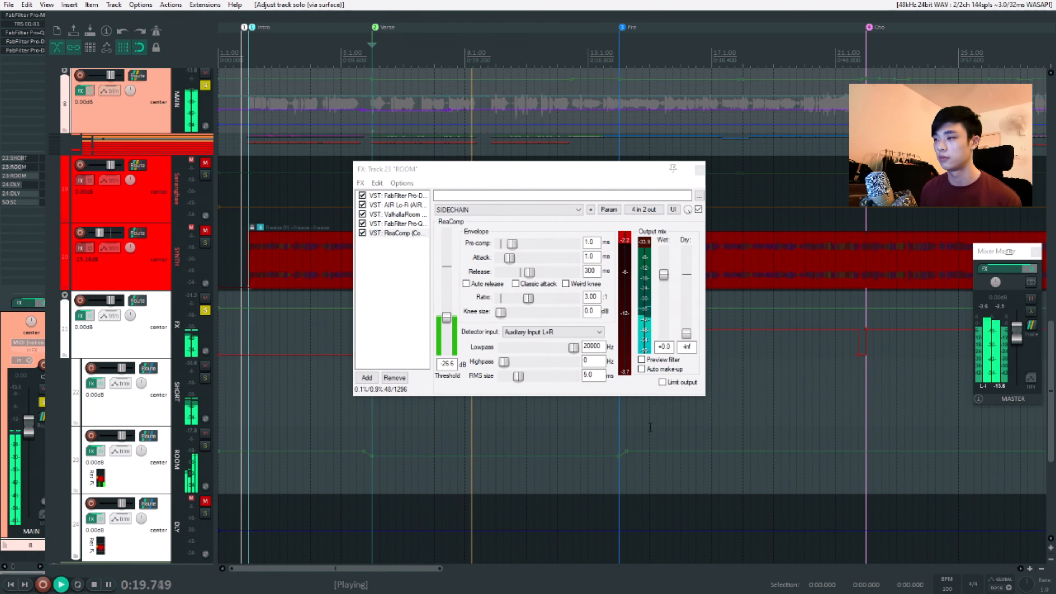
{"action": "key", "text": "space"}
{"action": "left_click", "coordinate": [700, 169]}
{"action": "key", "text": "alt+F6"}
{"action": "left_click", "coordinate": [154, 335]}
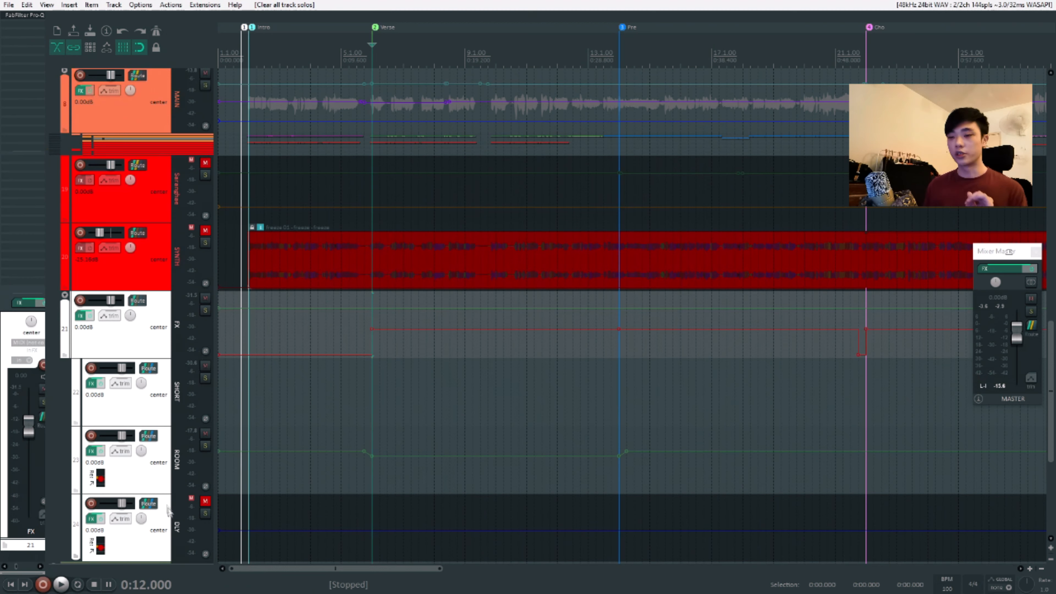
- Unmute the DLY track and inspect the Pro-DS, AIR Lo-Fi and H-Delay plug-ins in its chain
{"action": "left_click", "coordinate": [169, 513]}
{"action": "left_click", "coordinate": [206, 503]}
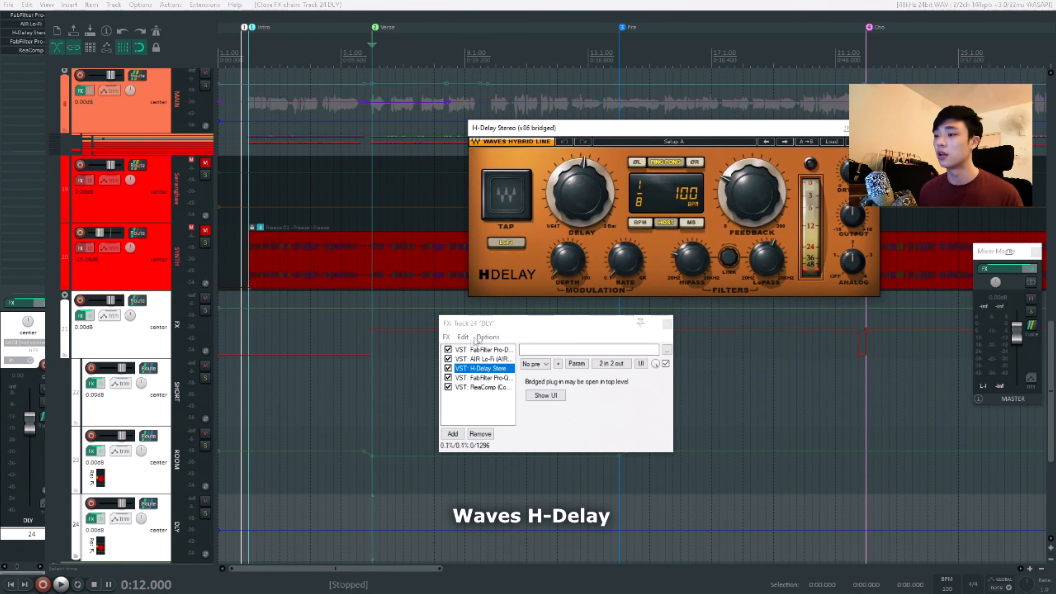
{"action": "left_click_drag", "start_coordinate": [507, 327], "coordinate": [287, 135]}
{"action": "left_click", "coordinate": [279, 159]}
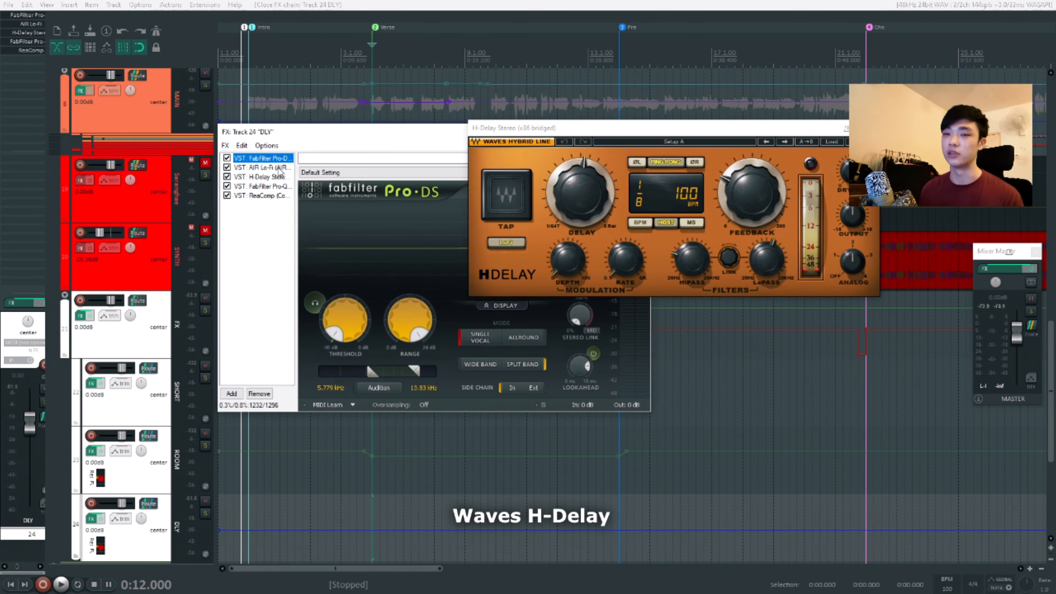
{"action": "left_click", "coordinate": [279, 168]}
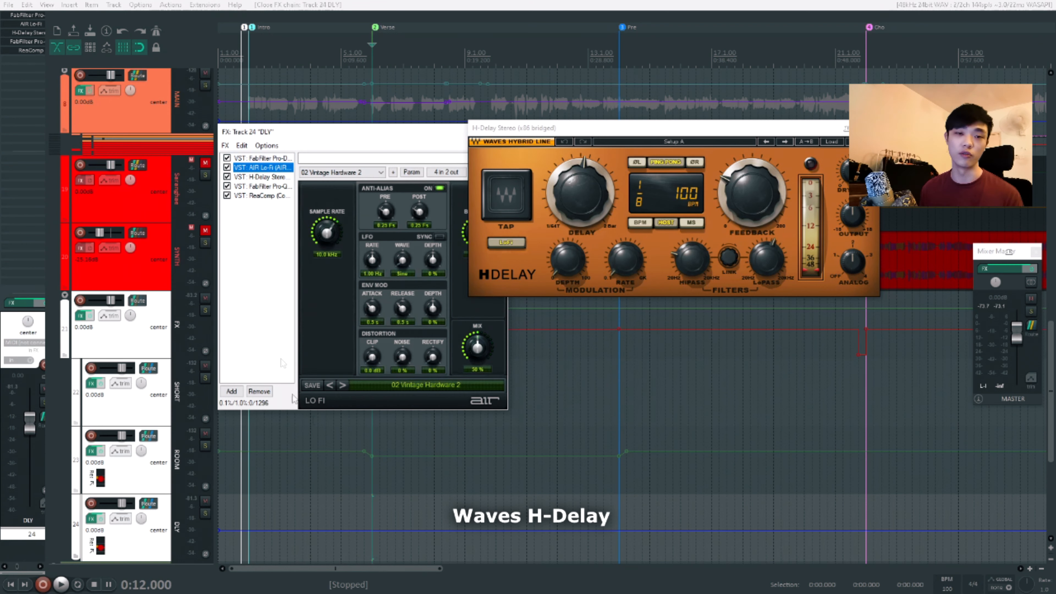
{"action": "left_click", "coordinate": [265, 177]}
- Inspect the Pro-Q 3 bands and the sidechained ReaComp settings in the DLY chain
{"action": "left_click", "coordinate": [265, 187]}
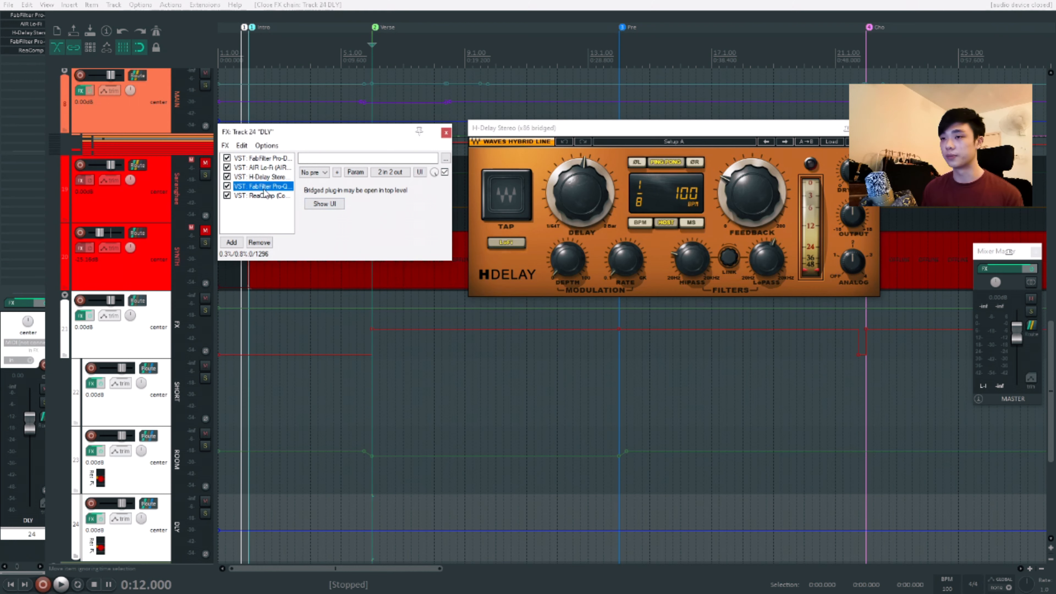
{"action": "left_click_drag", "start_coordinate": [430, 145], "coordinate": [296, 202]}
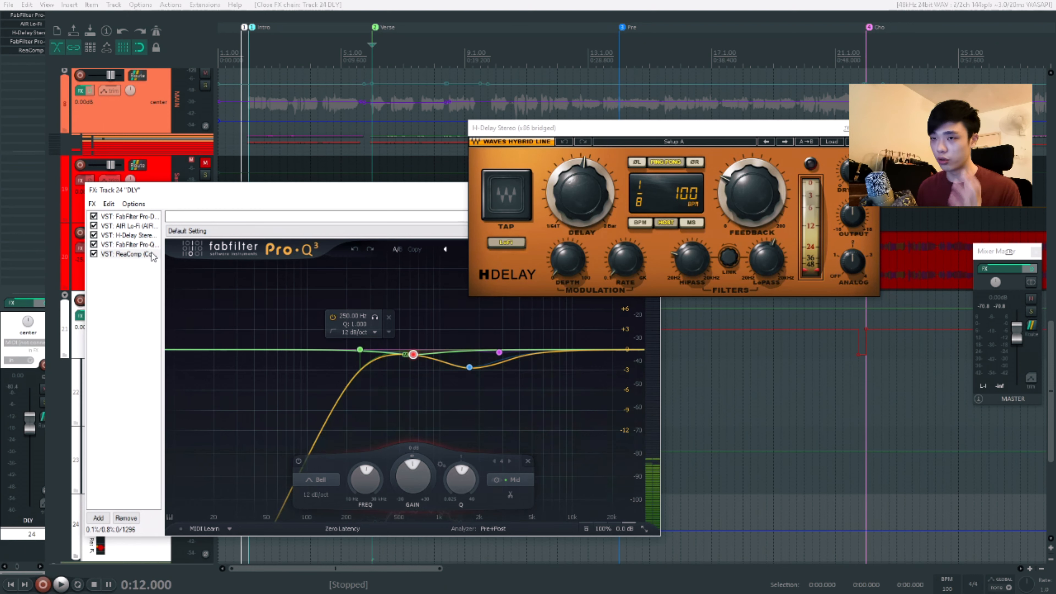
{"action": "left_click", "coordinate": [128, 254]}
{"action": "left_click_drag", "start_coordinate": [262, 193], "coordinate": [297, 153]}
{"action": "left_click_drag", "start_coordinate": [377, 152], "coordinate": [381, 173]}
- Solo the DLY track and audition the delay on its own from 0:12.000
{"action": "left_click", "coordinate": [145, 103]}
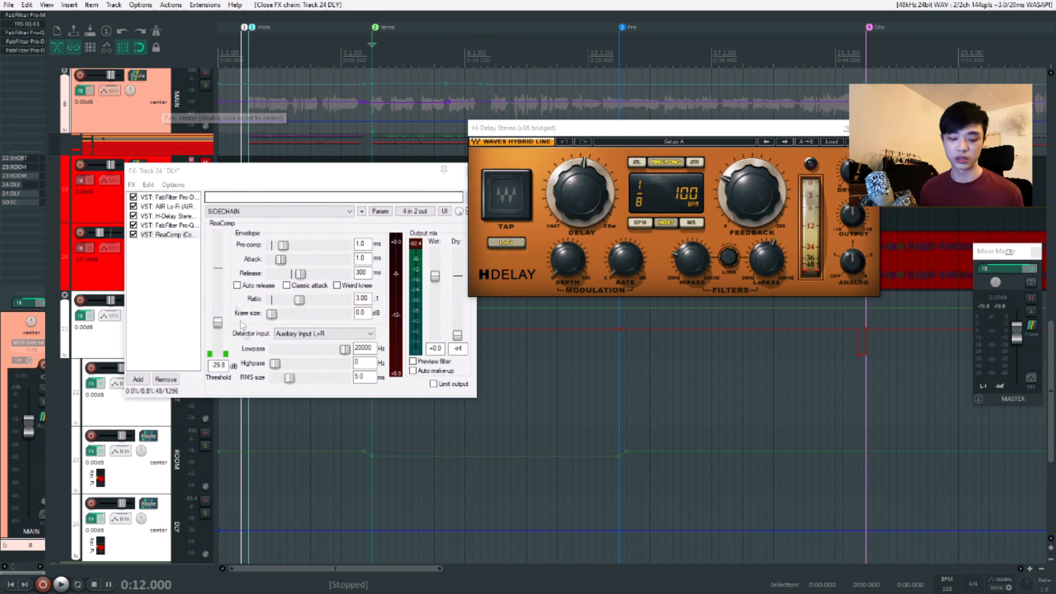
{"action": "left_click", "coordinate": [204, 85]}
{"action": "left_click", "coordinate": [165, 527]}
{"action": "key", "text": "s"}
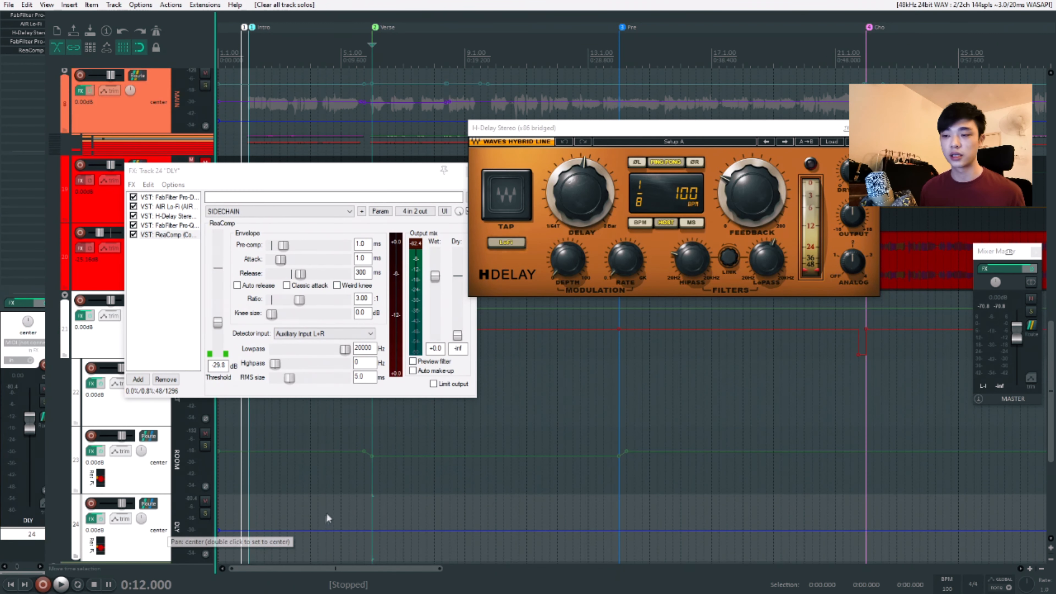
{"action": "key", "text": "space"}
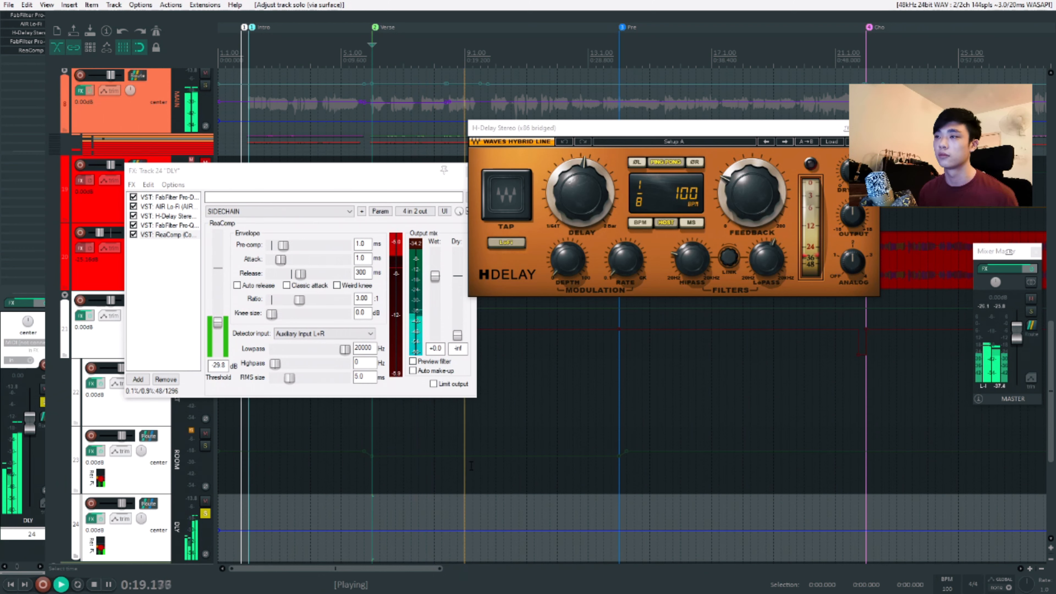
{"action": "key", "text": "space"}
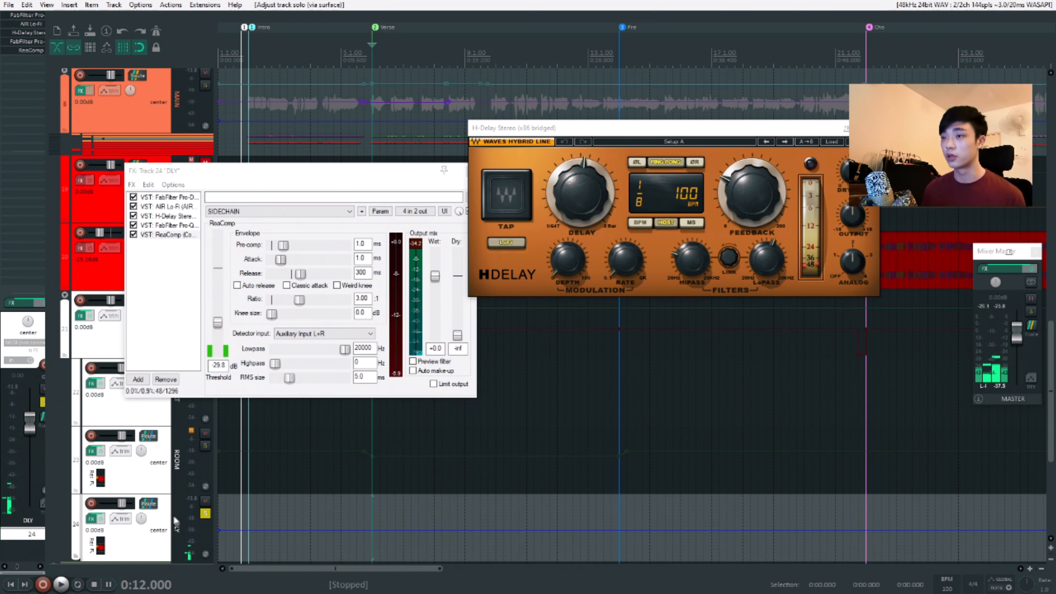
- Clear the DLY solo, solo the outer MAIN folder and audition the vocals with all the effect sends
{"action": "left_click", "coordinate": [205, 513], "text": "ctrl"}
{"action": "left_click", "coordinate": [158, 106]}
{"action": "scroll", "coordinate": [406, 465], "scroll_direction": "up", "scroll_amount": 2}
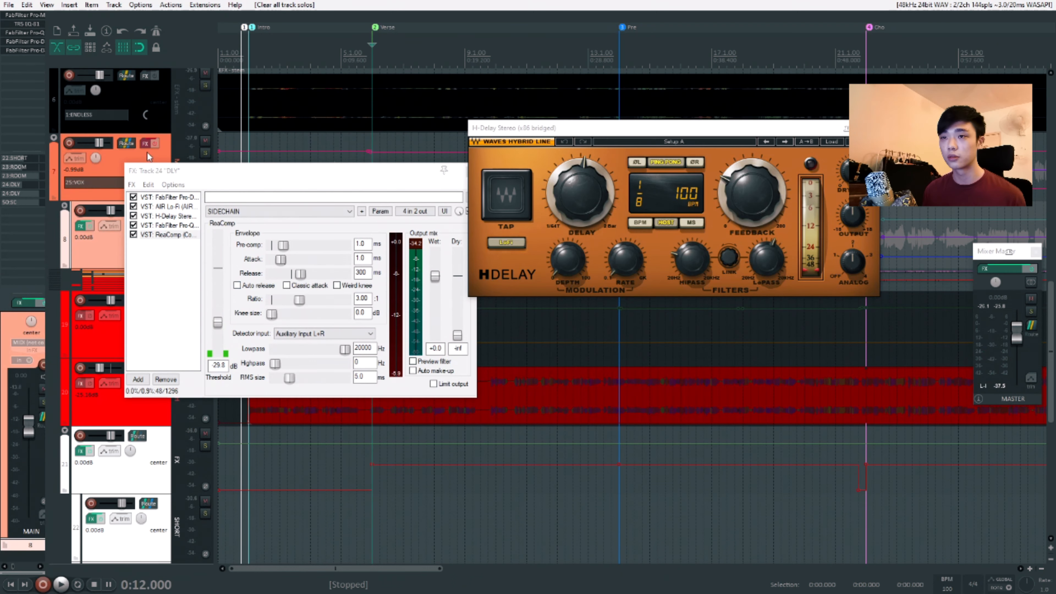
{"action": "left_click", "coordinate": [148, 158]}
{"action": "left_click", "coordinate": [205, 153]}
{"action": "key", "text": "space"}
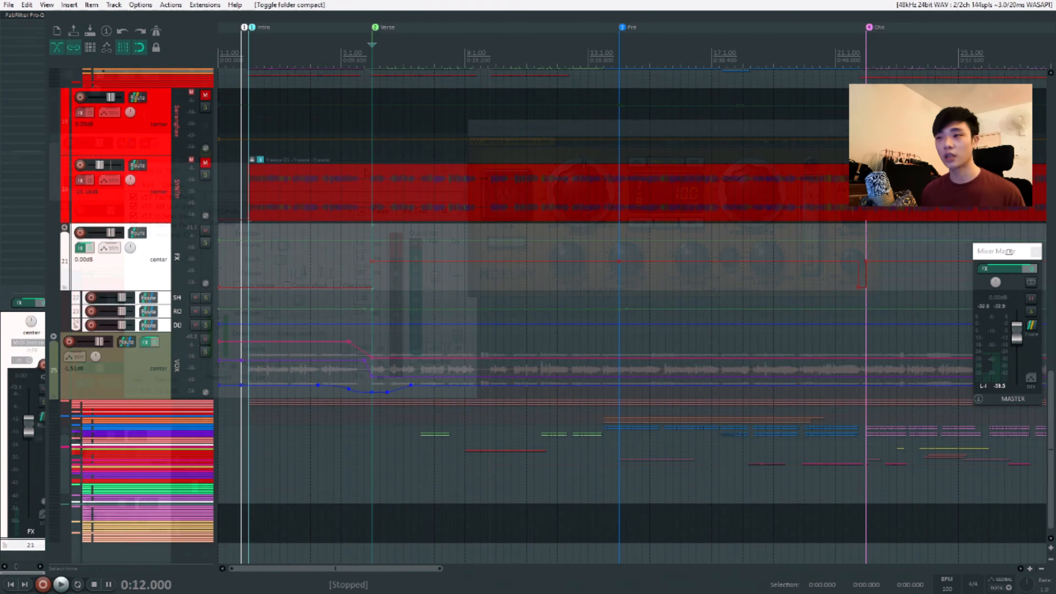
- Select the inner MAIN, SYNTH and FX tracks and the red track above SYNTH together inside the outer MAIN folder
{"action": "scroll", "coordinate": [365, 168], "scroll_direction": "up", "scroll_amount": 3}
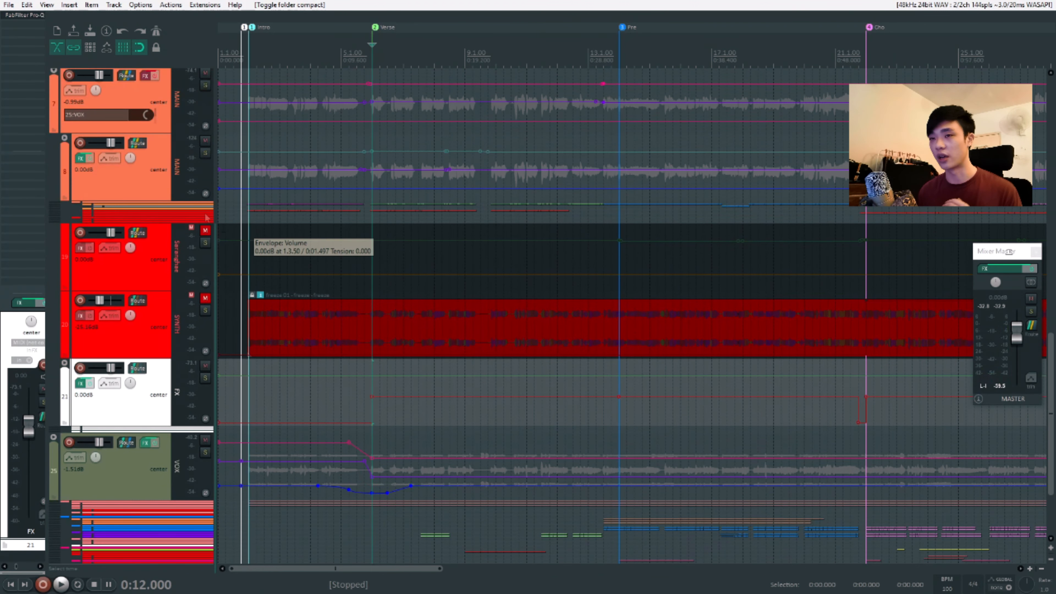
{"action": "left_click", "coordinate": [156, 158]}
{"action": "left_click", "coordinate": [153, 104]}
{"action": "scroll", "coordinate": [152, 104], "scroll_direction": "up", "scroll_amount": 2}
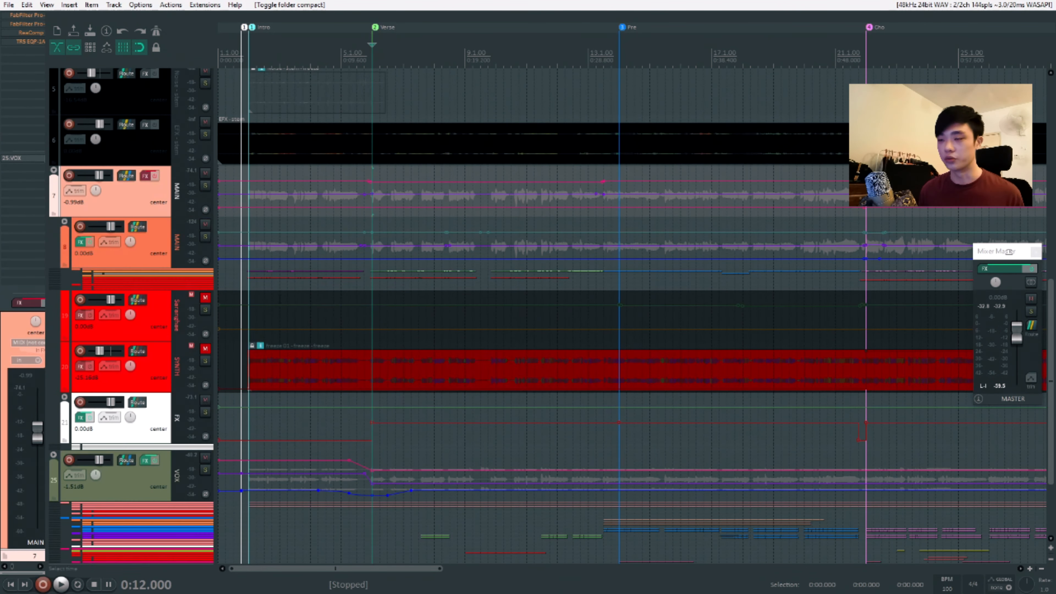
{"action": "left_click", "coordinate": [158, 413]}
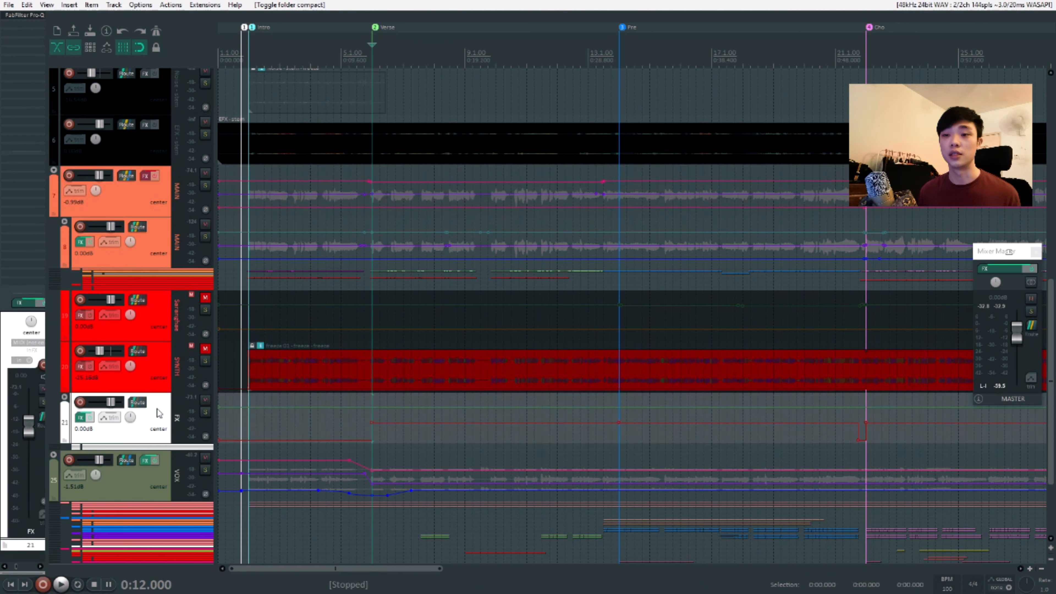
{"action": "left_click", "coordinate": [162, 312], "text": "ctrl"}
{"action": "left_click", "coordinate": [162, 255], "text": "ctrl"}
{"action": "left_click", "coordinate": [156, 356], "text": "ctrl"}
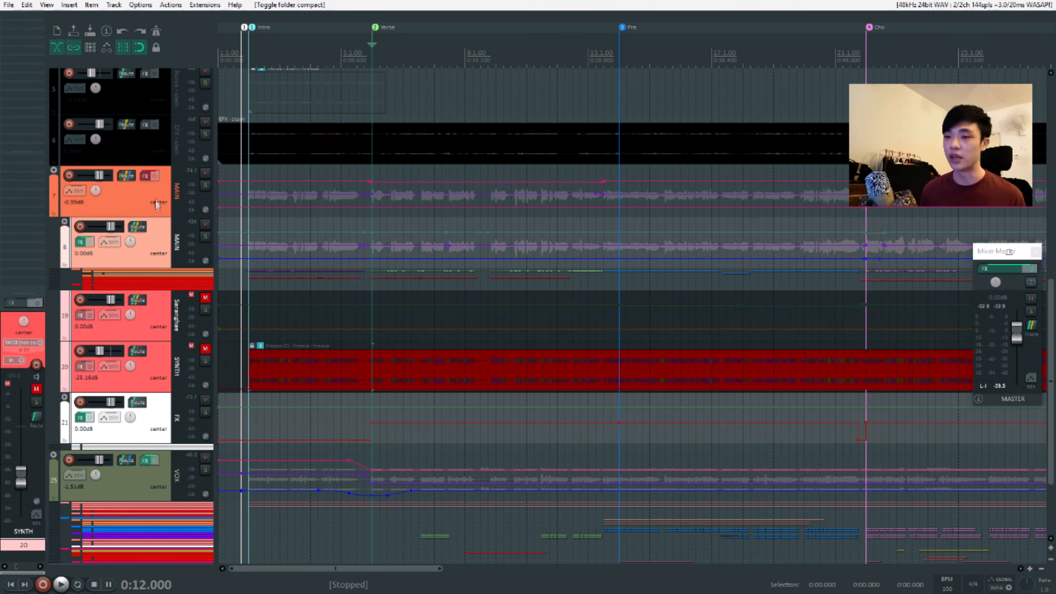
- Collapse the outer MAIN folder's child tracks, solo the folder and audition it with its effects bypassed
{"action": "left_click", "coordinate": [155, 203]}
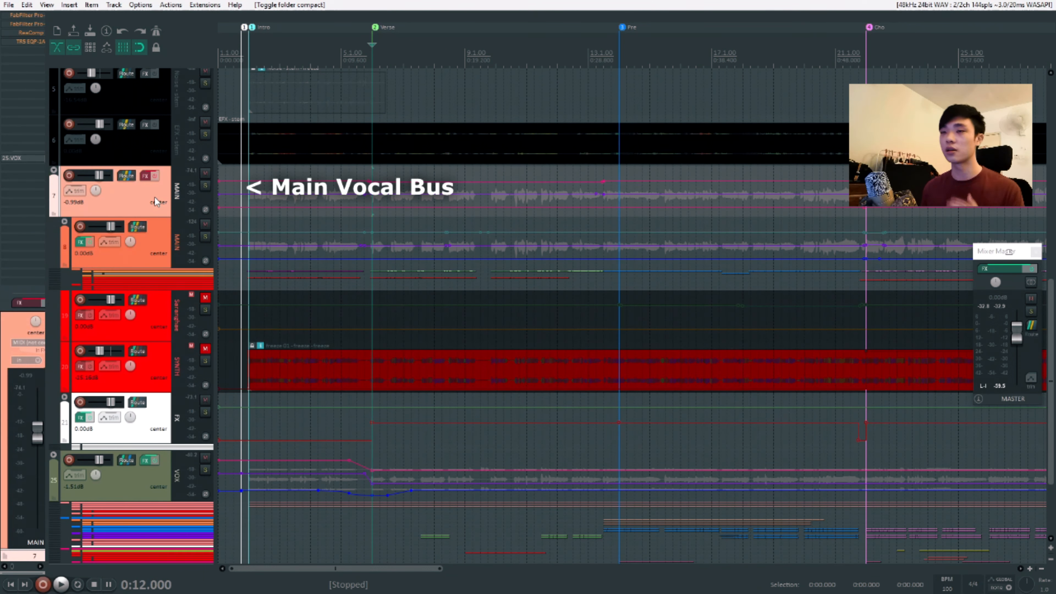
{"action": "key", "text": "f"}
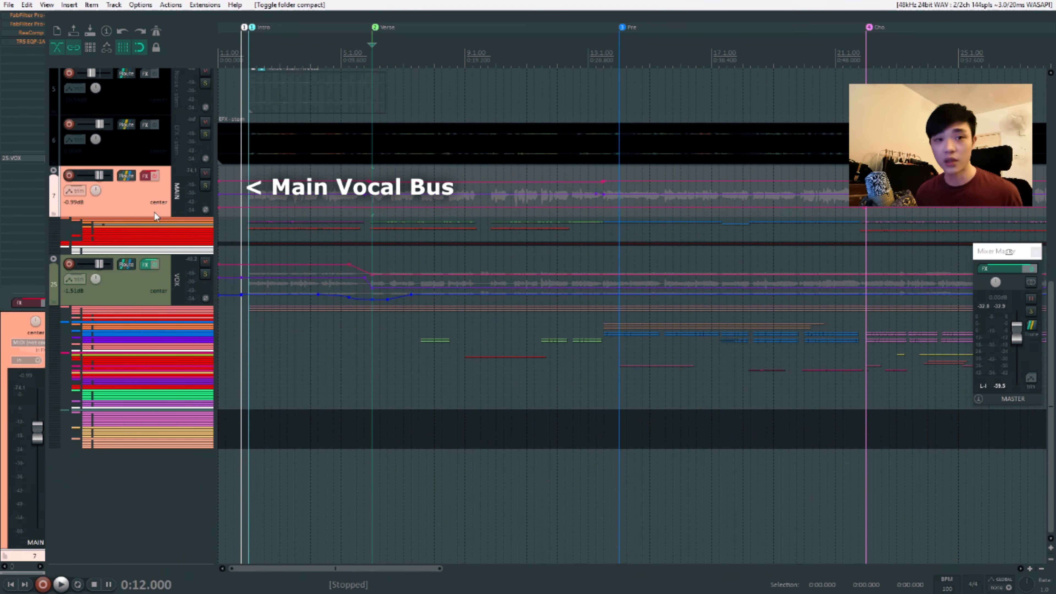
{"action": "left_click", "coordinate": [205, 185]}
{"action": "scroll", "coordinate": [462, 265], "scroll_direction": "up", "scroll_amount": 5}
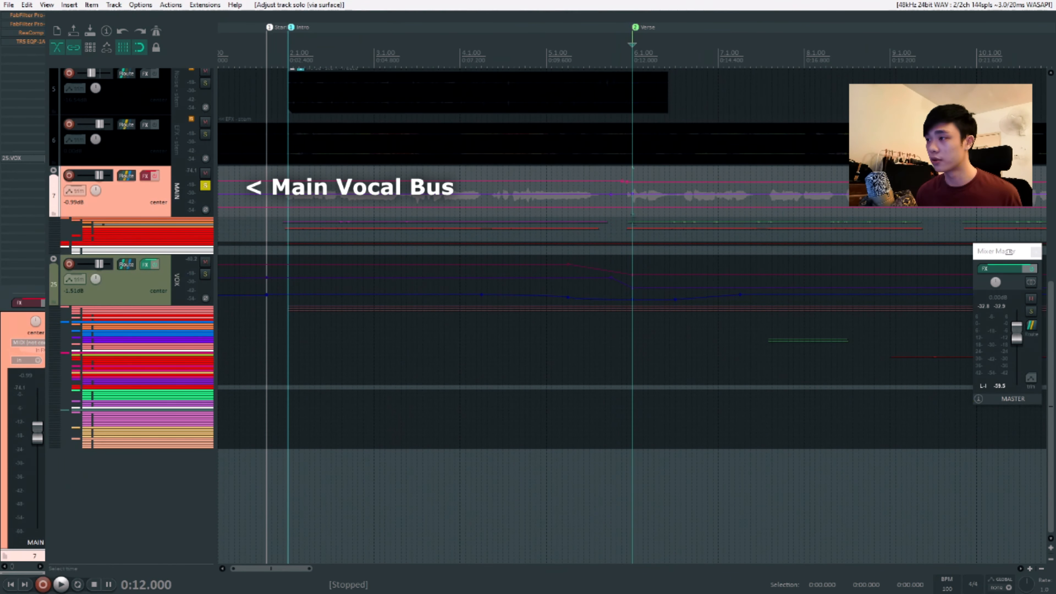
{"action": "key", "text": "space"}
{"action": "scroll", "coordinate": [489, 357], "scroll_direction": "down", "scroll_amount": 4}
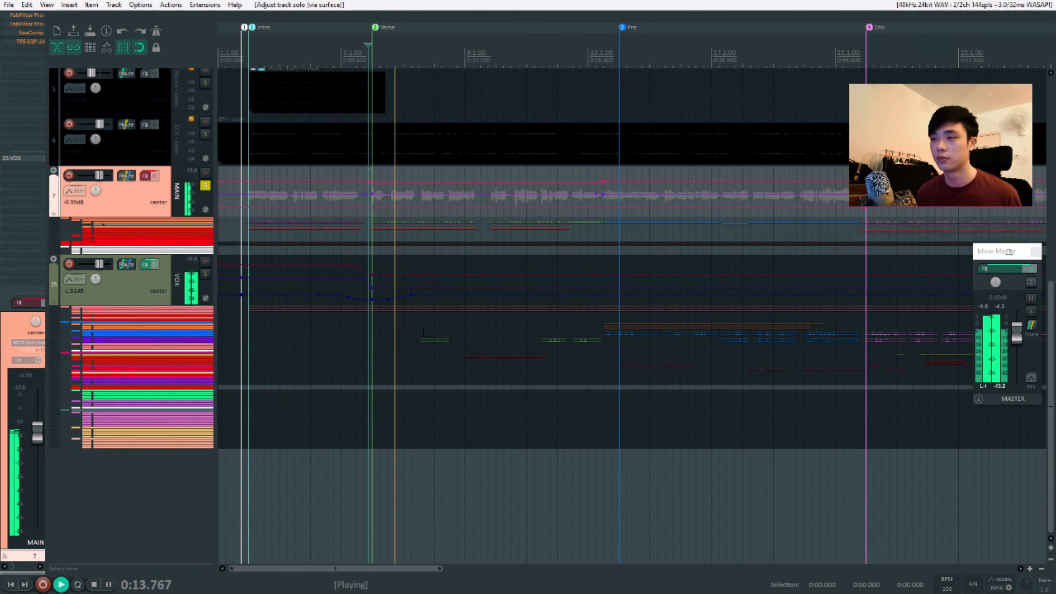
{"action": "key", "text": "space"}
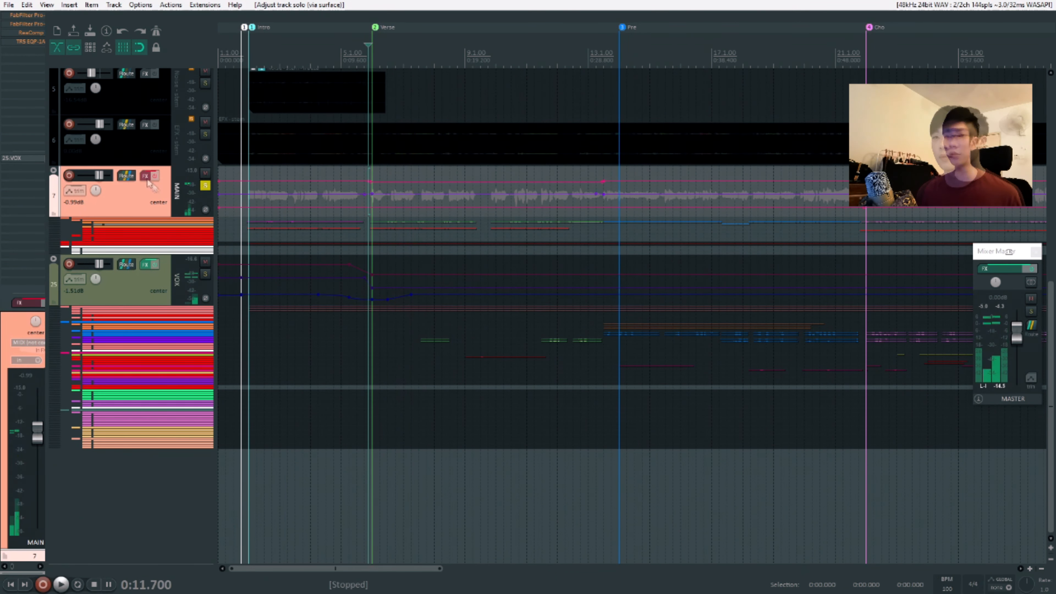
- Enable the outer MAIN folder's effects and audition the soloed vocals through them from 0:11.700
{"action": "left_click", "coordinate": [146, 175]}
{"action": "left_click", "coordinate": [154, 176]}
{"action": "key", "text": "Escape"}
{"action": "key", "text": "space"}
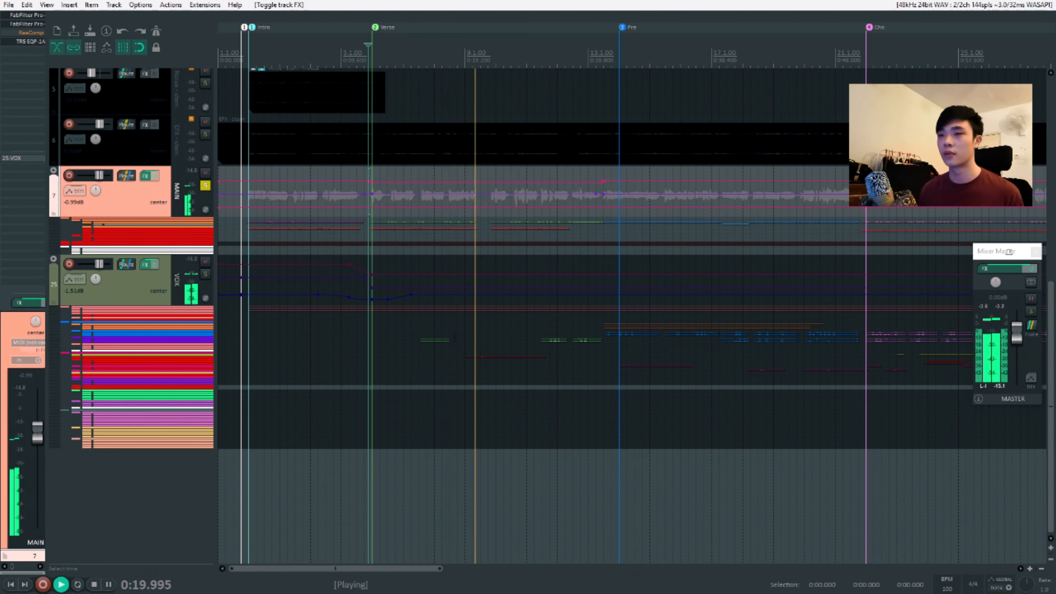
{"action": "key", "text": "space"}
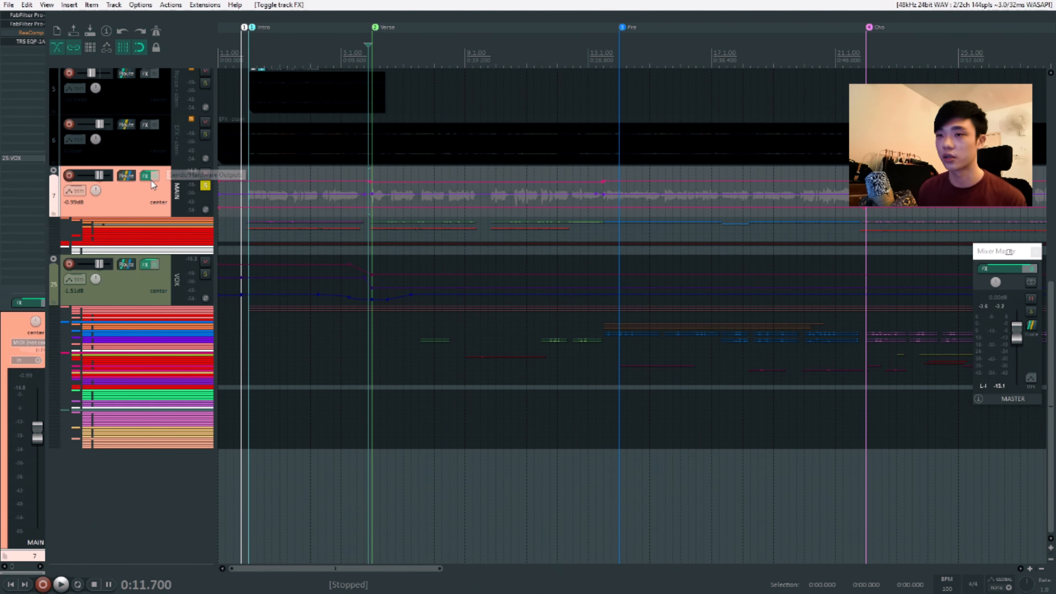
- Open the outer MAIN folder's FX chain and show the first Pro-Q 3, with its window clear of the webcam area
{"action": "left_click", "coordinate": [146, 175]}
{"action": "left_click_drag", "start_coordinate": [600, 123], "coordinate": [582, 259]}
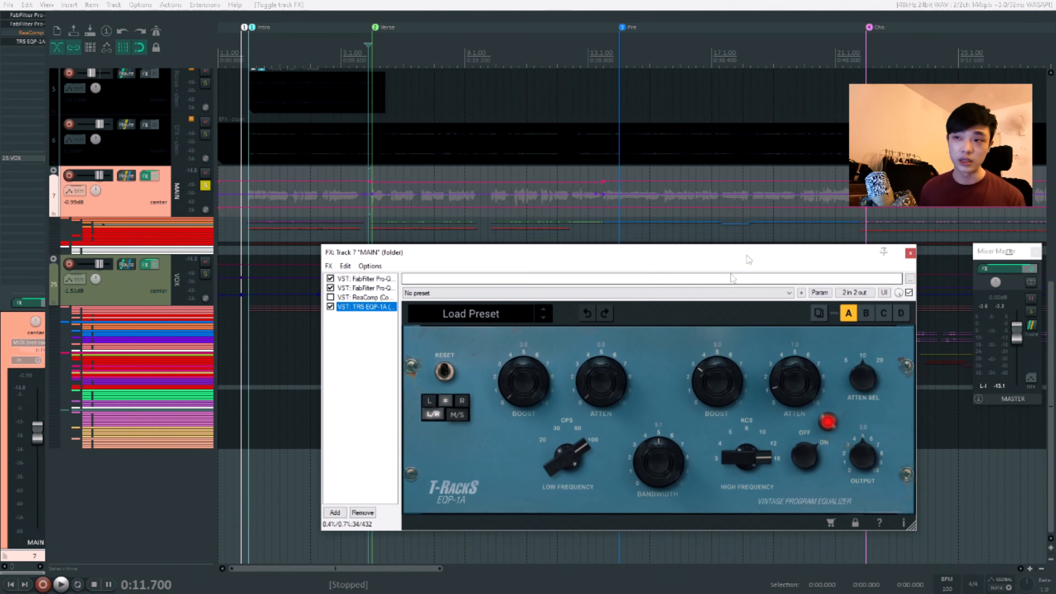
{"action": "left_click_drag", "start_coordinate": [446, 252], "coordinate": [444, 201]}
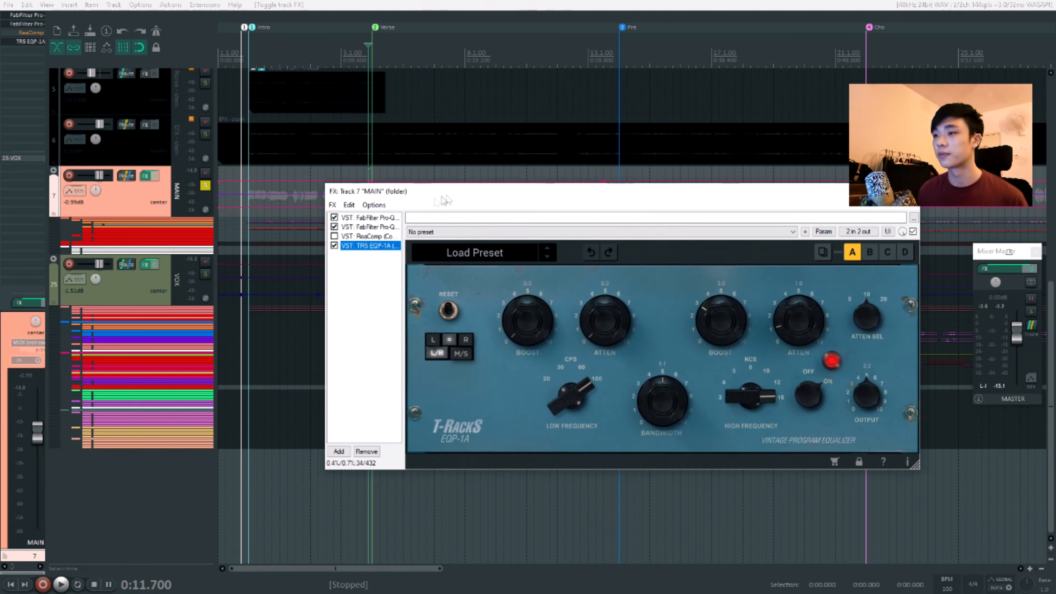
{"action": "left_click", "coordinate": [390, 219]}
{"action": "left_click_drag", "start_coordinate": [608, 191], "coordinate": [560, 65]}
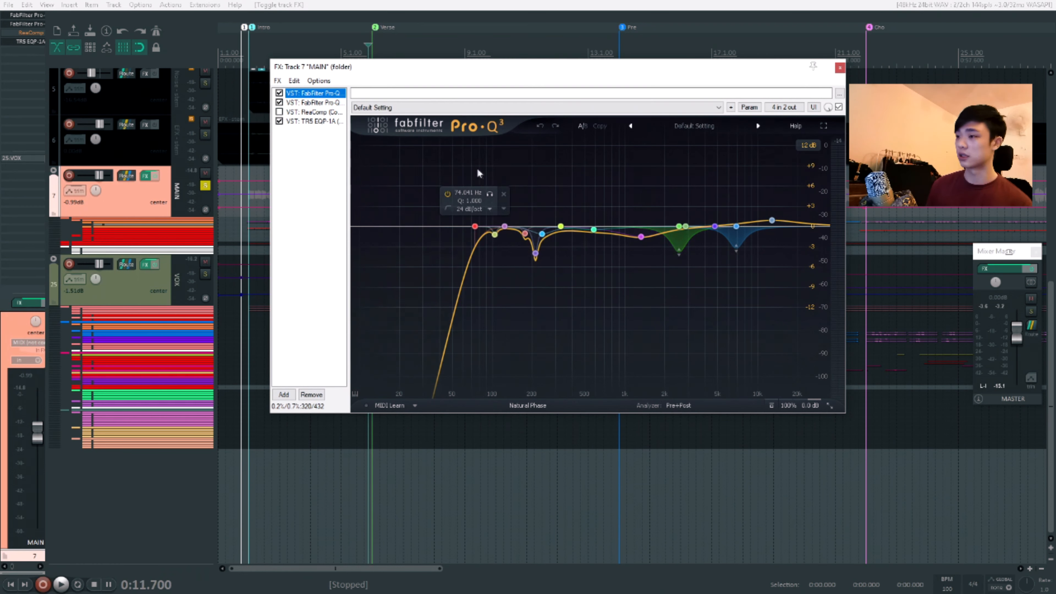
- Examine the first Pro-Q 3's midrange dip, dynamic upper bands, high boost and narrow low-mid cut on the MAIN bus
{"action": "left_click", "coordinate": [641, 237]}
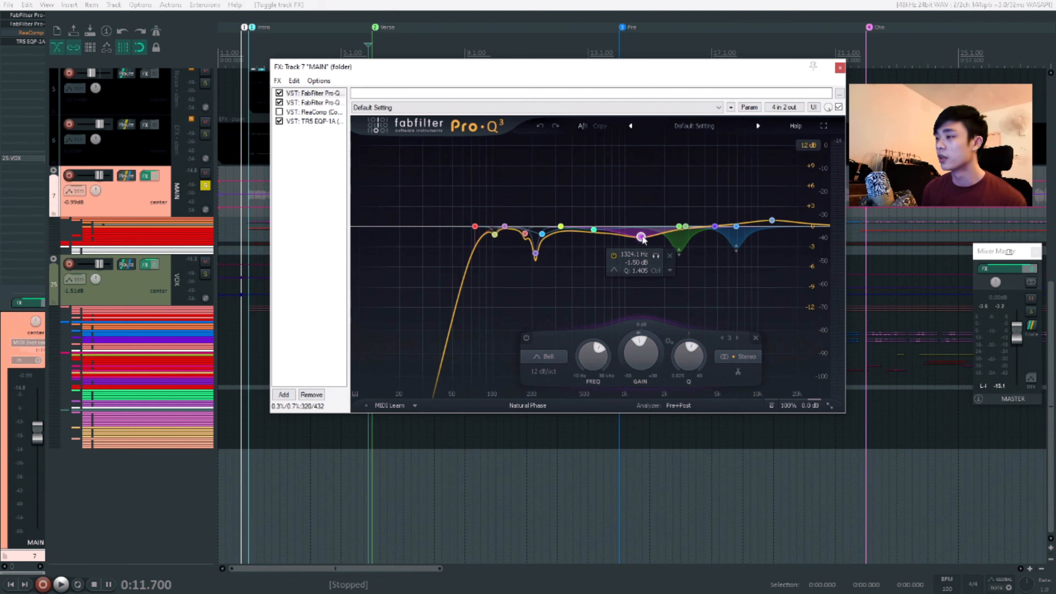
{"action": "left_click", "coordinate": [679, 226]}
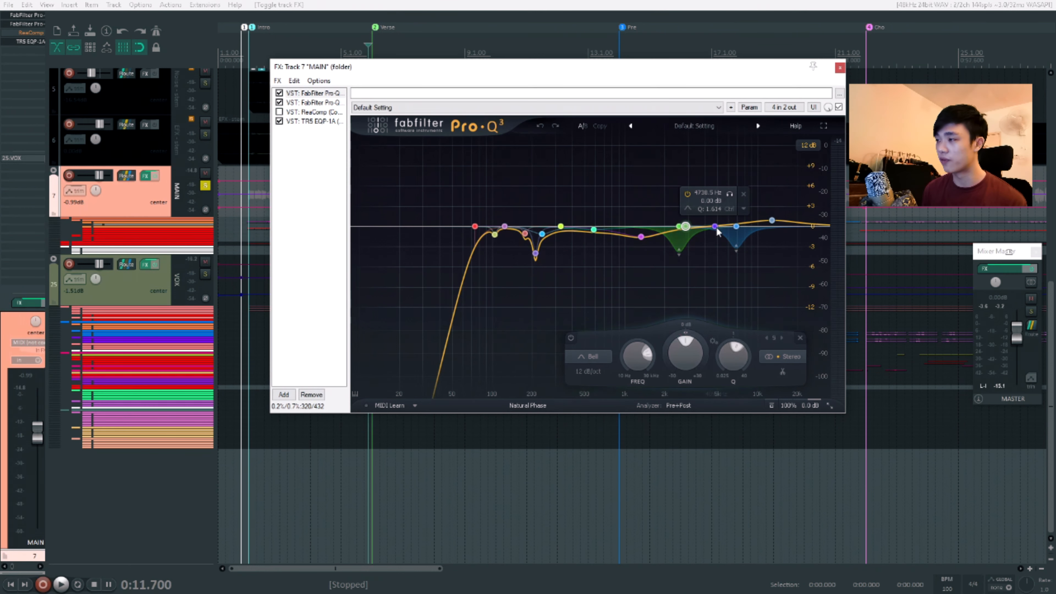
{"action": "left_click", "coordinate": [736, 227]}
{"action": "left_click", "coordinate": [772, 220]}
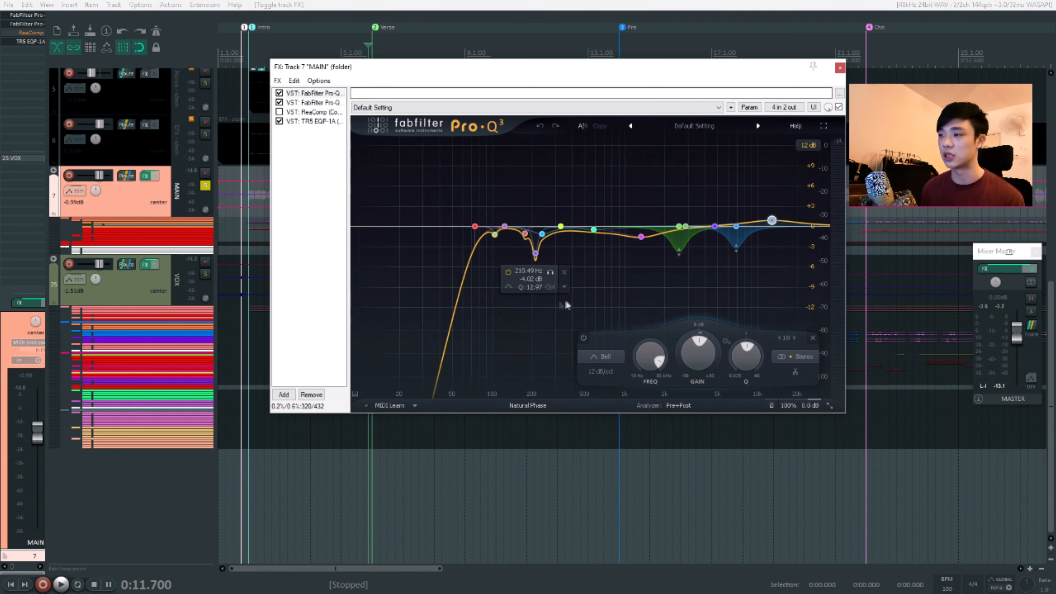
{"action": "left_click", "coordinate": [535, 253]}
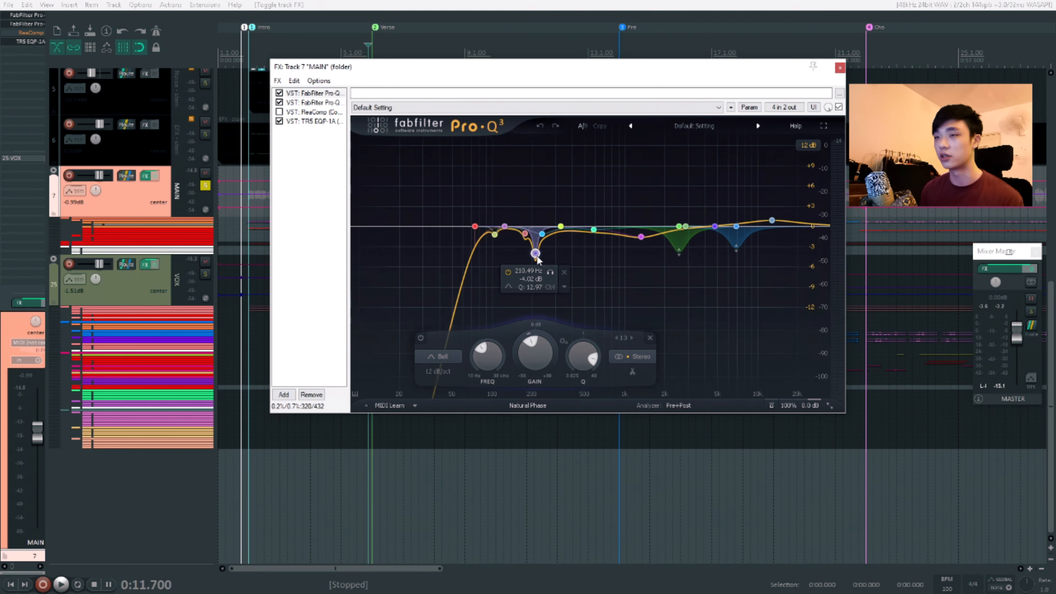
{"action": "left_click", "coordinate": [679, 227]}
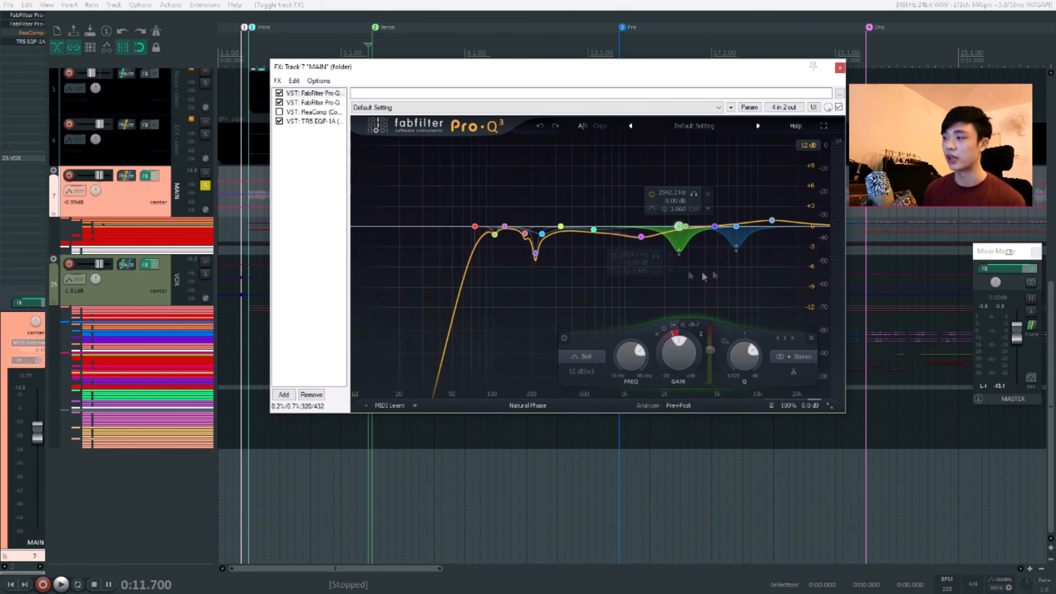
{"action": "left_click", "coordinate": [736, 227]}
{"action": "left_click", "coordinate": [678, 226]}
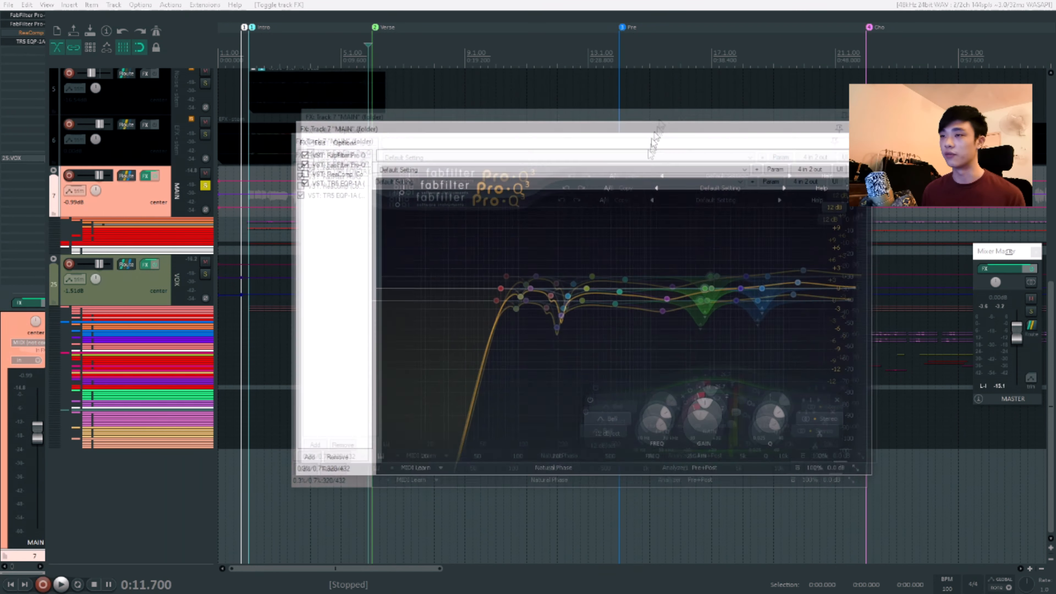
- Inspect the second Pro-Q 3 in the MAIN chain, checking its broad upper-mid boost and narrow midrange cut
{"action": "left_click_drag", "start_coordinate": [656, 136], "coordinate": [591, 141]}
{"action": "left_click", "coordinate": [530, 4]}
{"action": "key", "text": "space"}
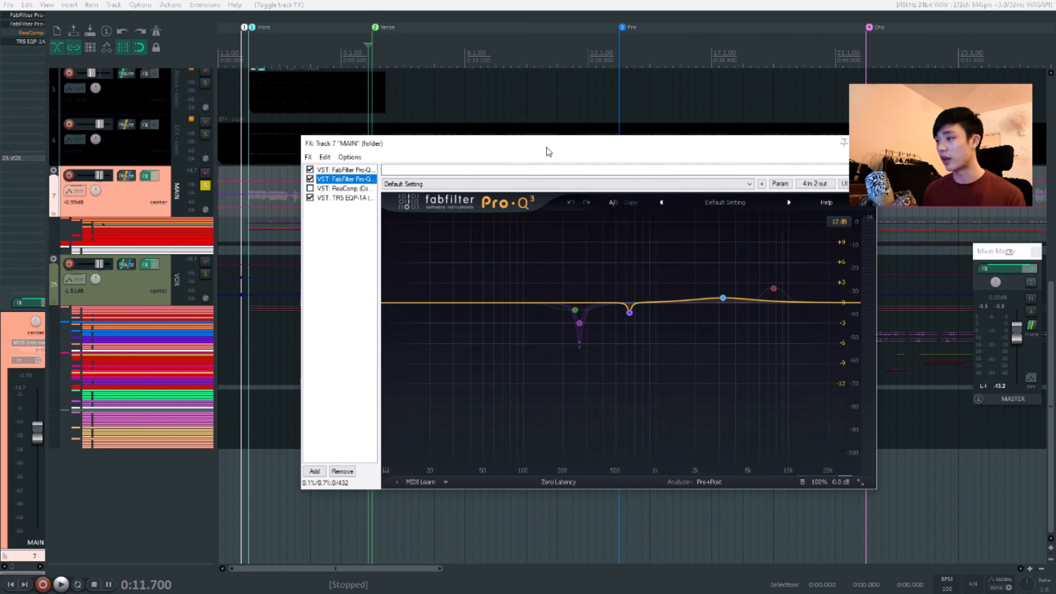
{"action": "left_click_drag", "start_coordinate": [548, 152], "coordinate": [533, 114]}
{"action": "mouse_move", "coordinate": [670, 274]}
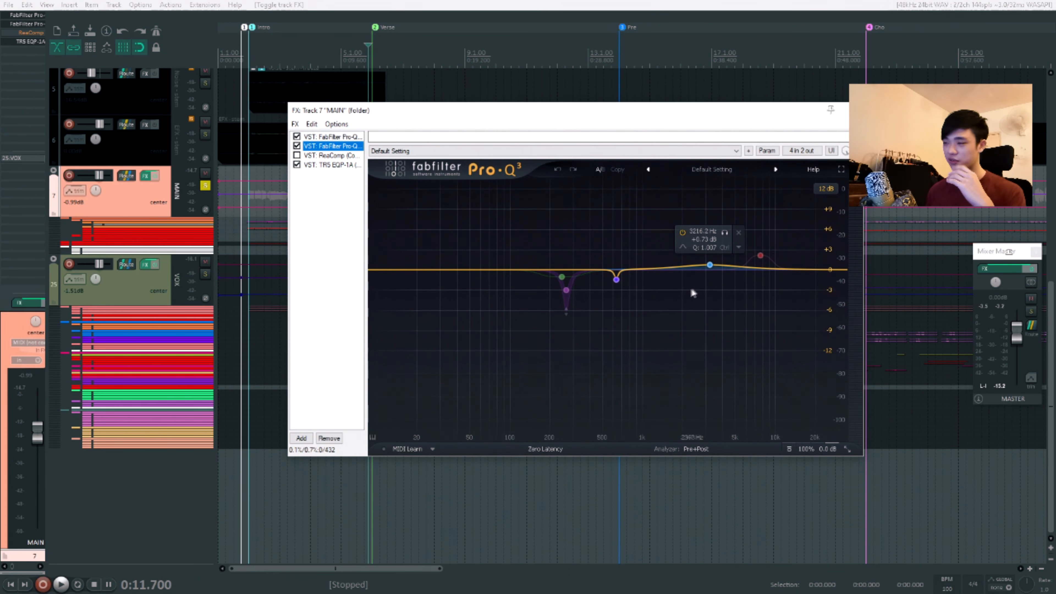
{"action": "mouse_move", "coordinate": [616, 281]}
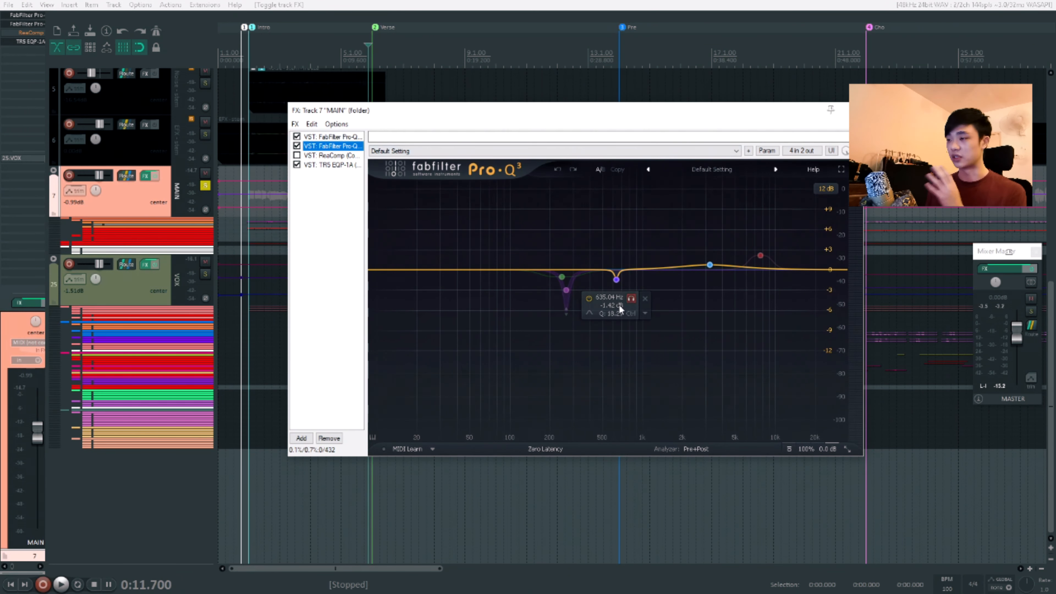
- Compare the curves of the two Pro-Q 3 instances and examine the TR5 EQP-1A settings in the MAIN chain
{"action": "left_click", "coordinate": [333, 137]}
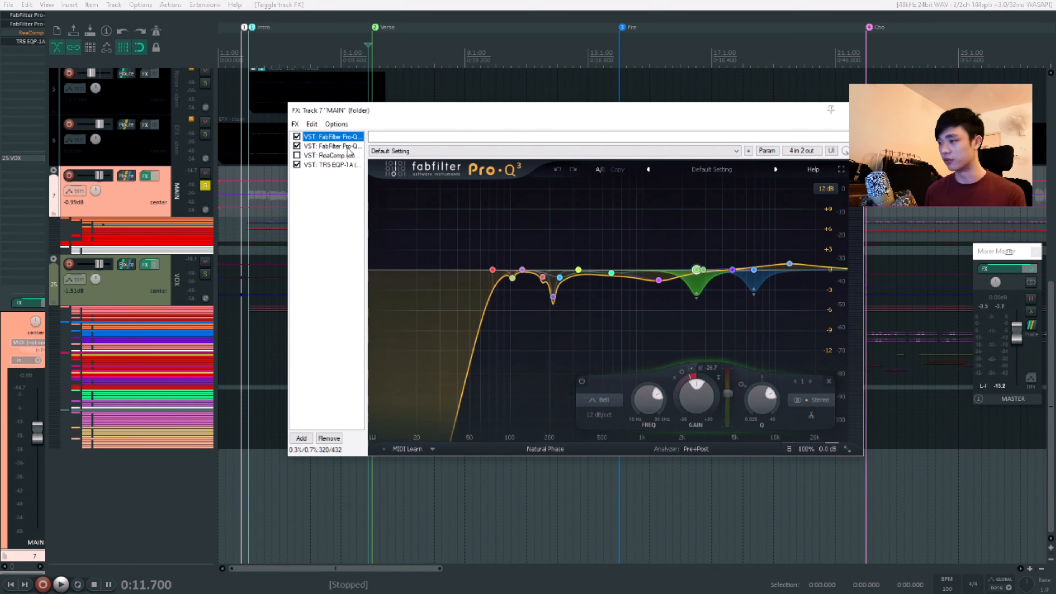
{"action": "left_click", "coordinate": [348, 146]}
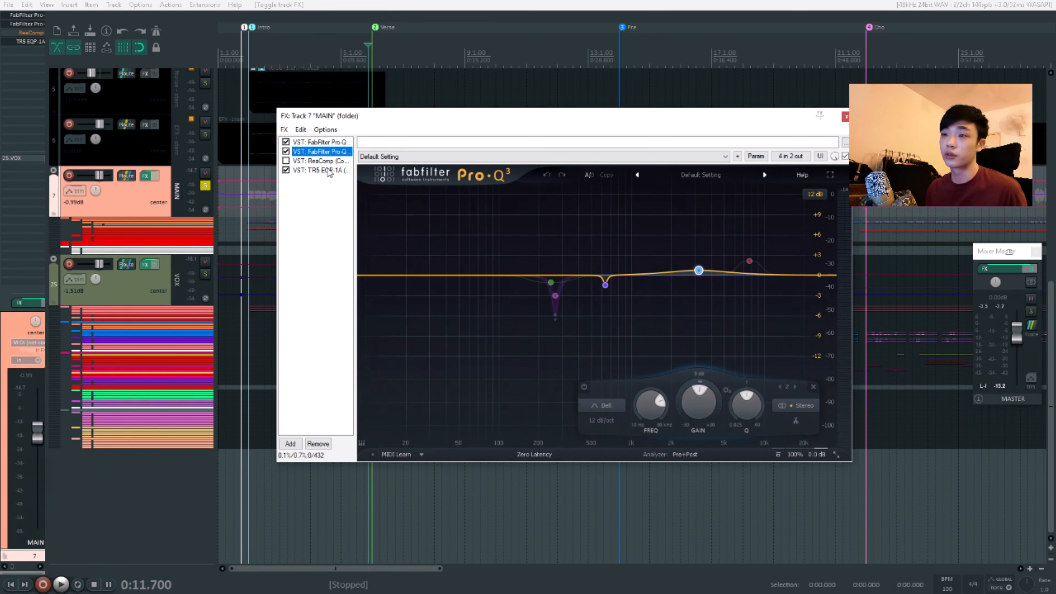
{"action": "left_click", "coordinate": [323, 171]}
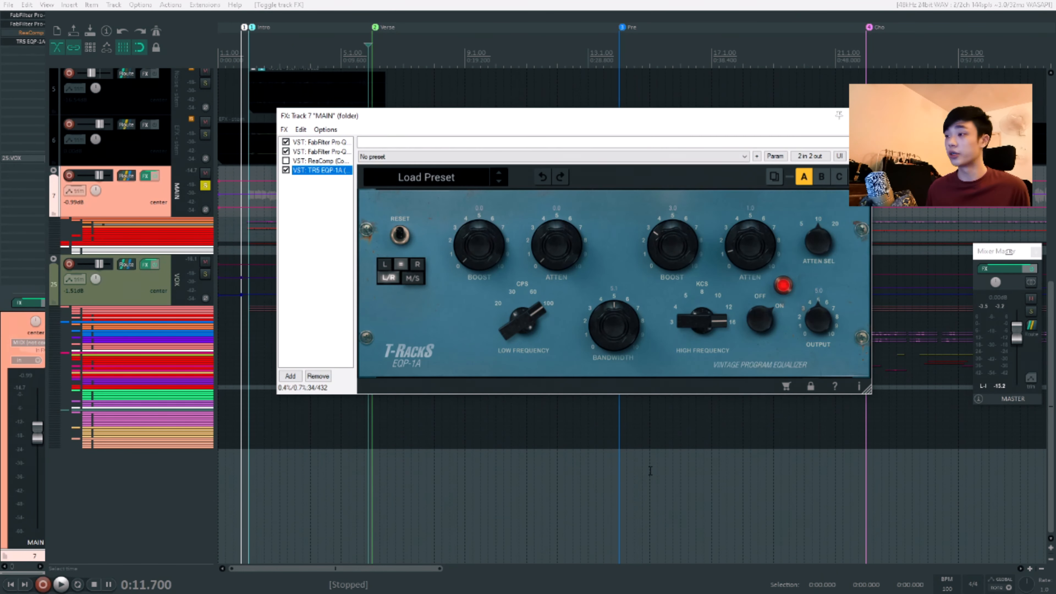
{"action": "left_click", "coordinate": [705, 207]}
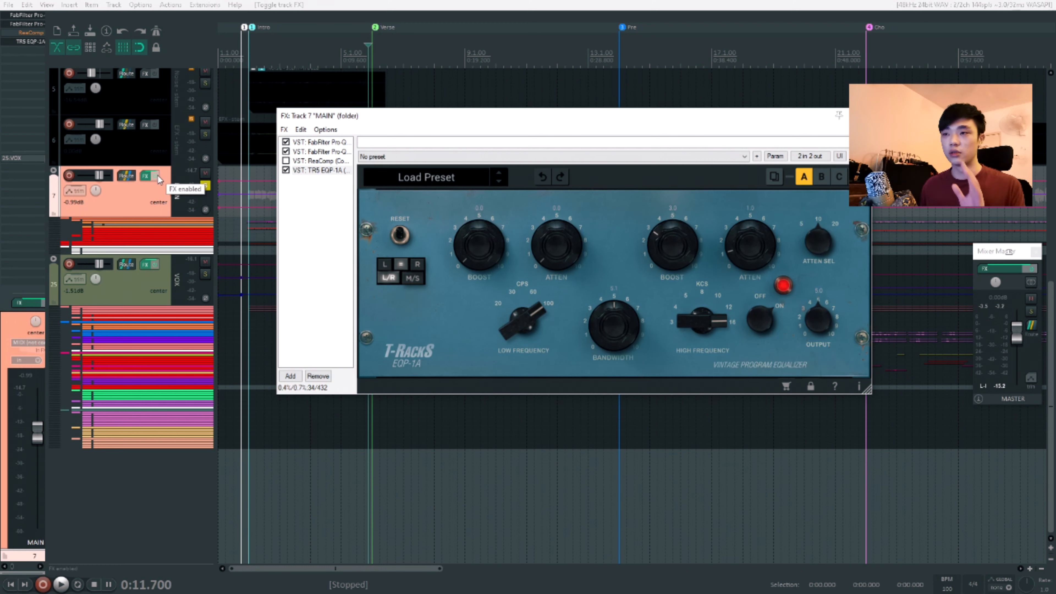
- Clear the outer MAIN folder's solo, bypass its effects and audition the full mix from 0:11.700
{"action": "left_click", "coordinate": [166, 192]}
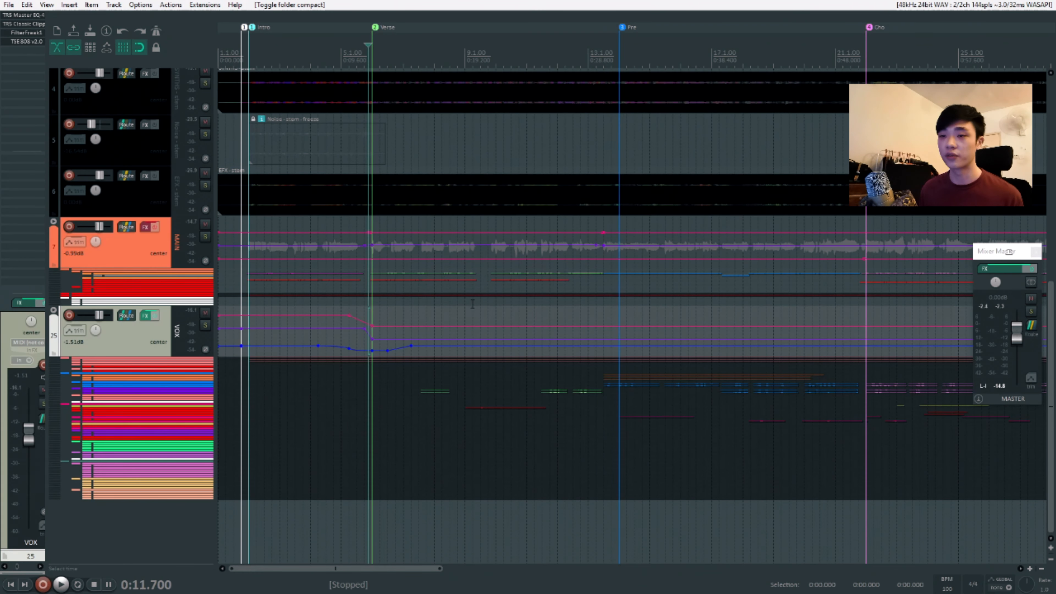
{"action": "key", "text": "space"}
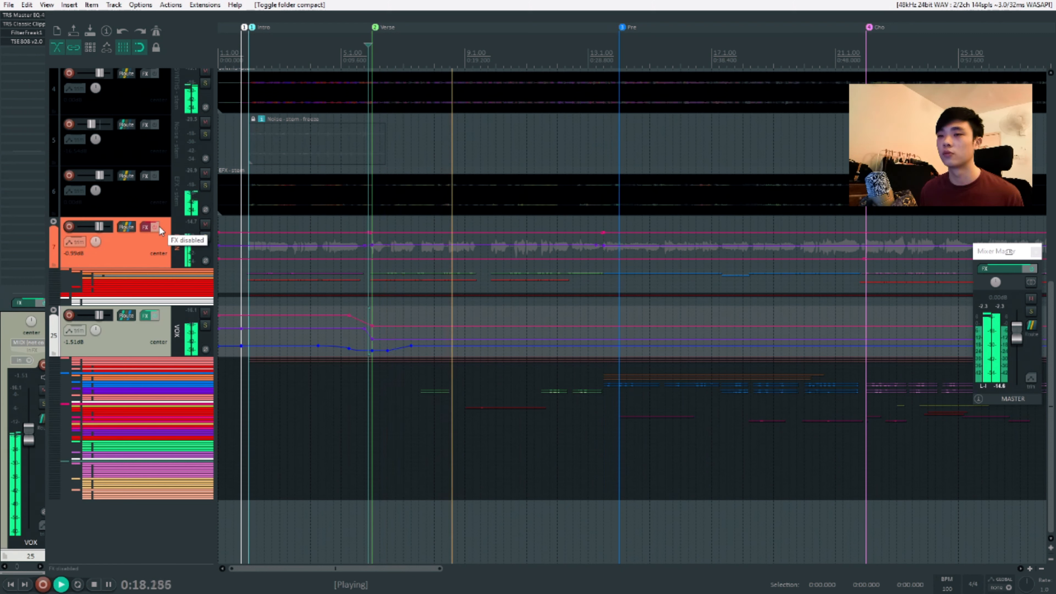
{"action": "key", "text": "space"}
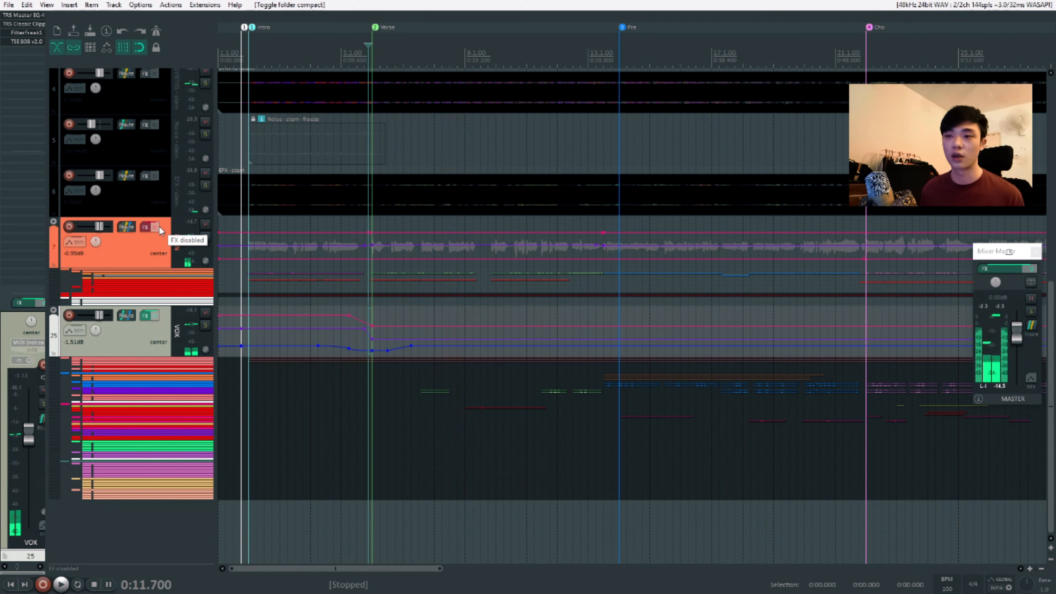
- Re-enable the outer MAIN folder's effects, audition them in the full mix and select the folder track
{"action": "left_click", "coordinate": [159, 226]}
{"action": "key", "text": "space"}
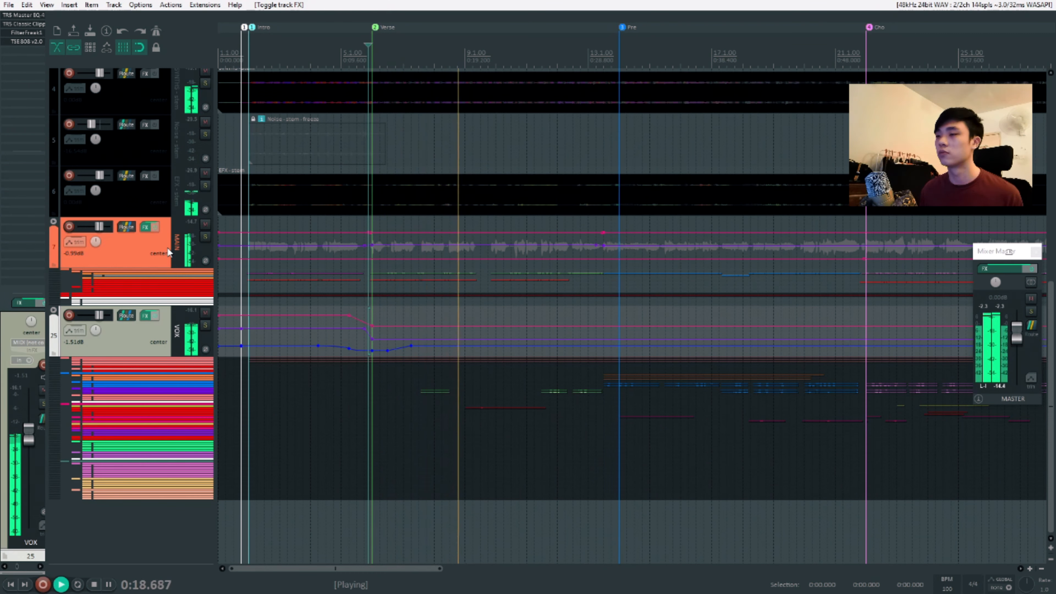
{"action": "key", "text": "space"}
{"action": "left_click", "coordinate": [157, 246]}
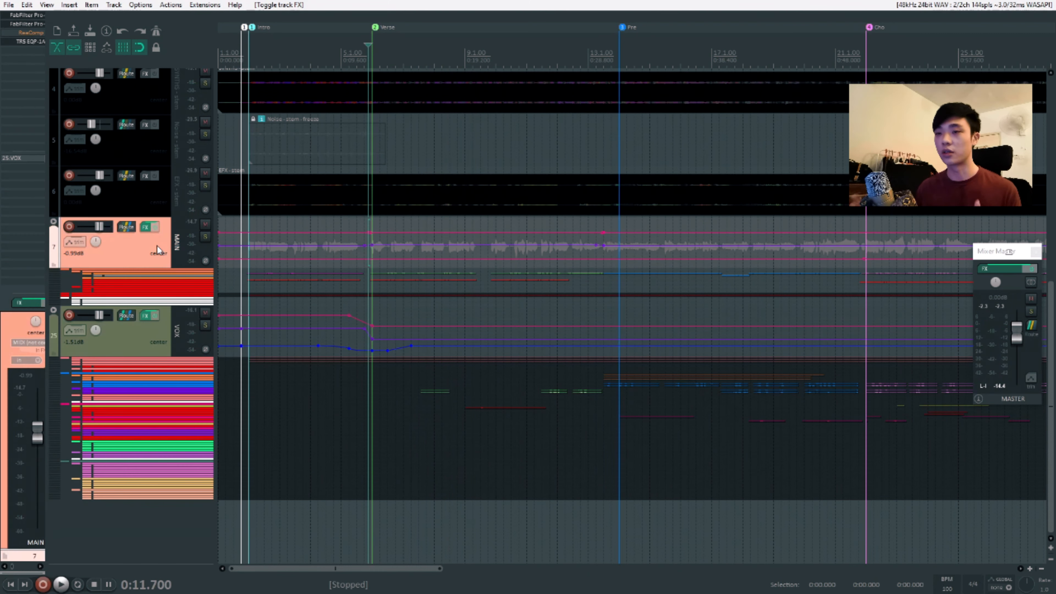